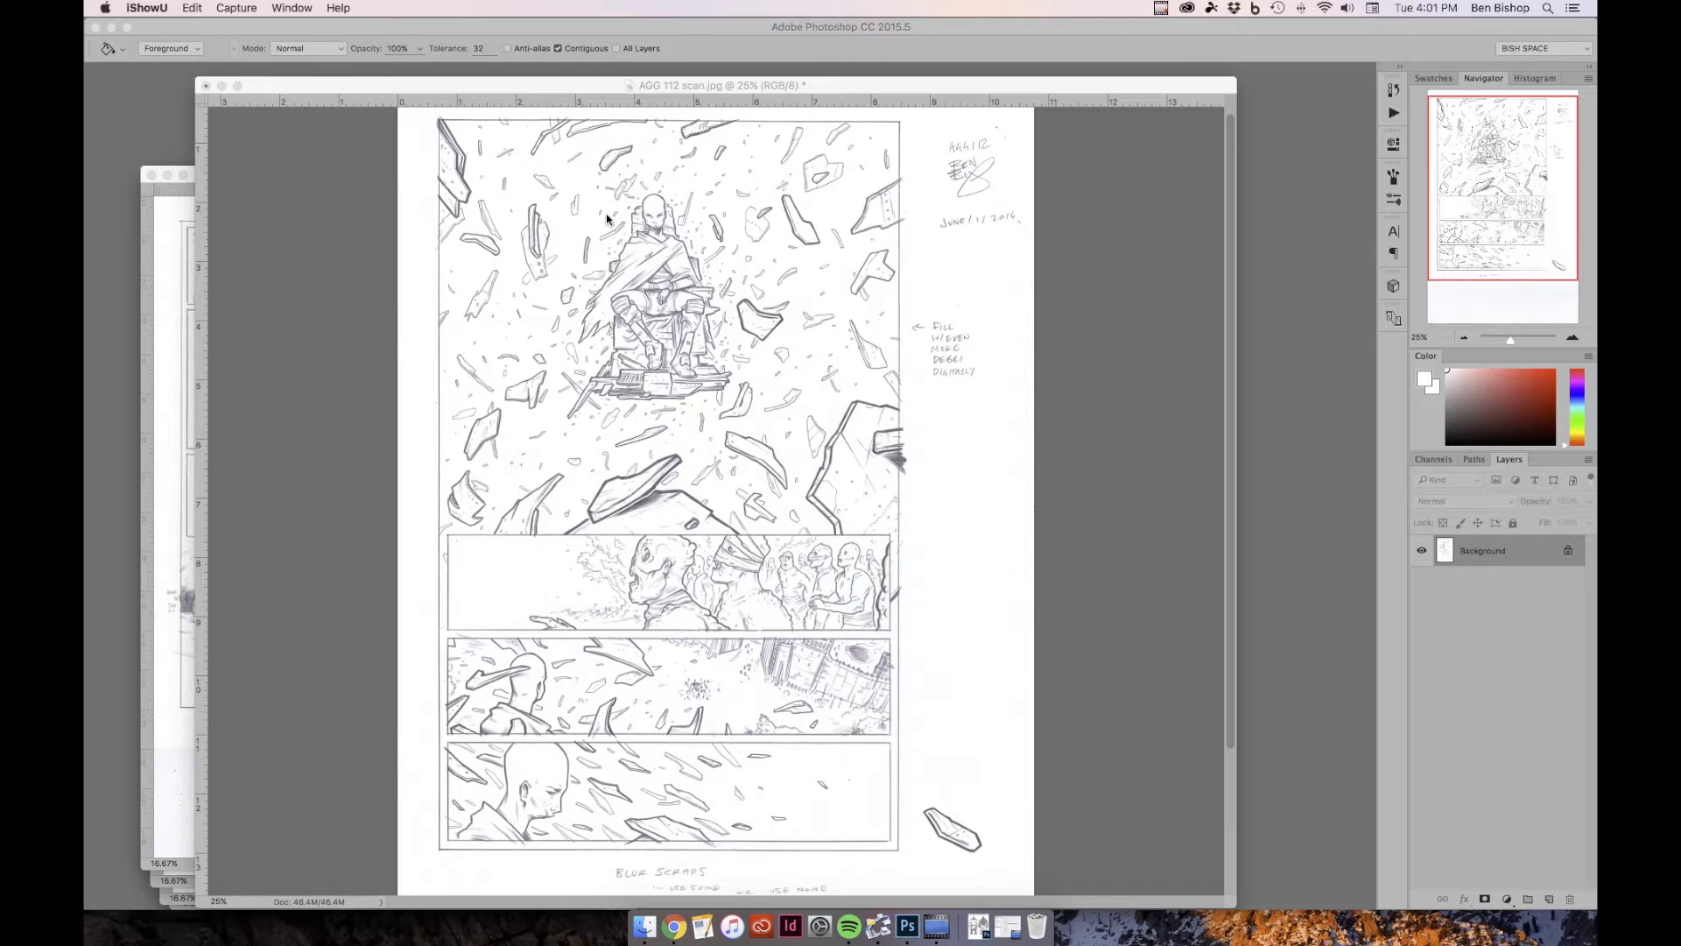
- Examine the scanned comic page's lower panels up close, followed by the overall page layout
{"action": "left_click", "coordinate": [1574, 338]}
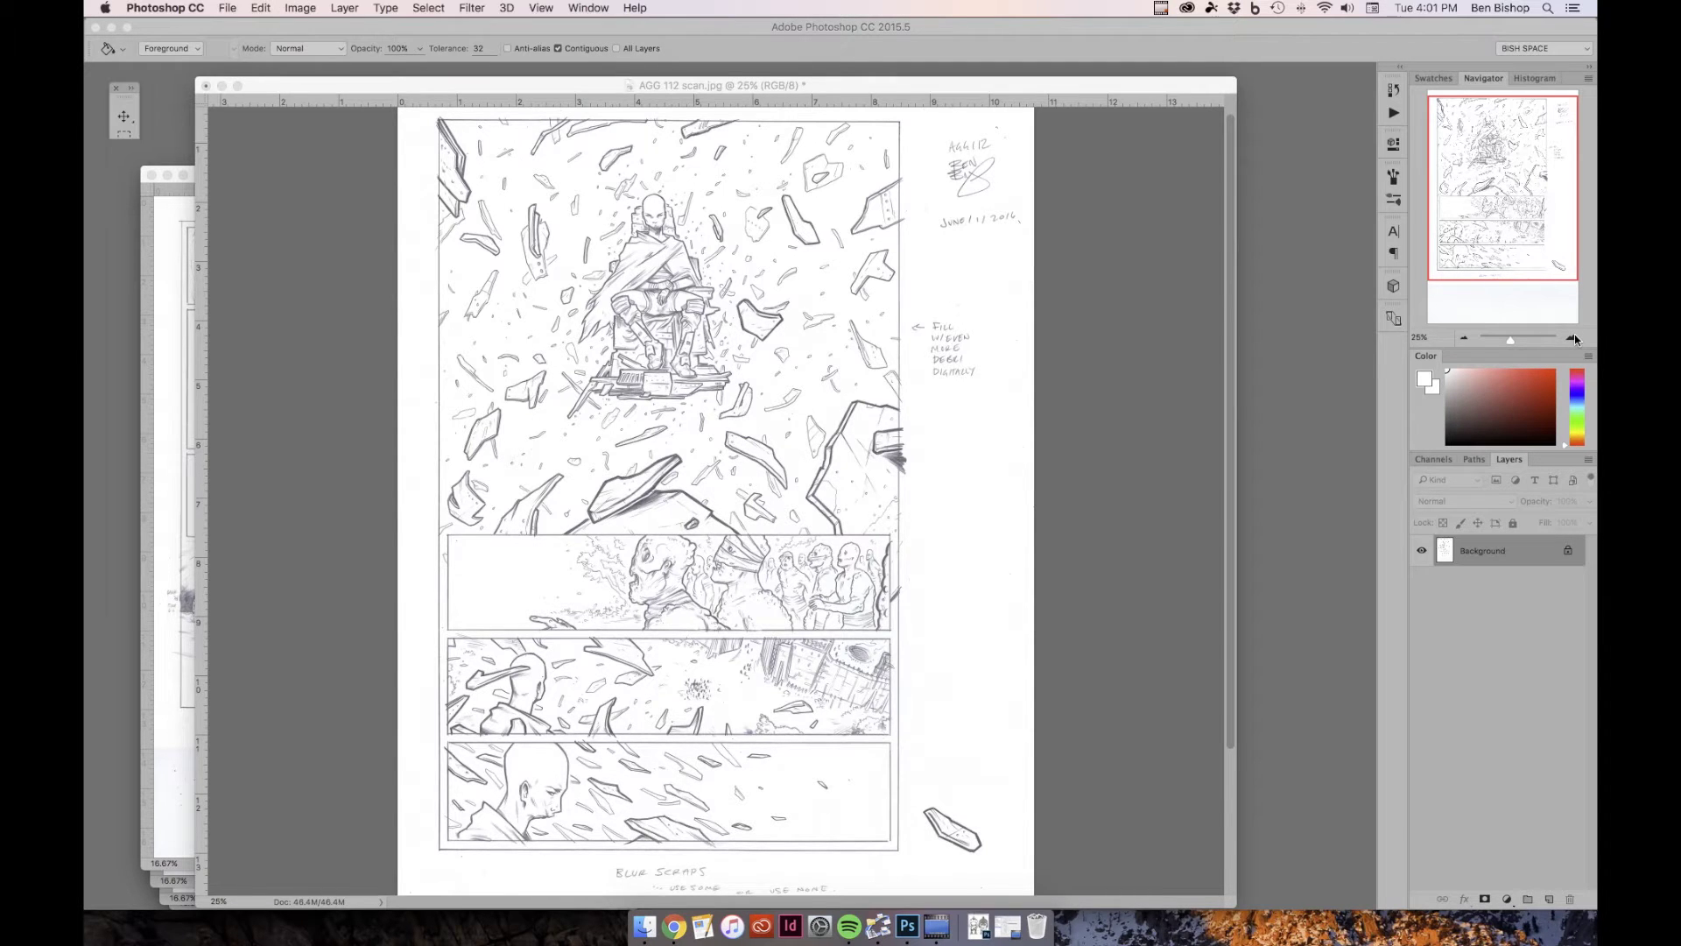
{"action": "left_click", "coordinate": [1574, 338]}
{"action": "left_click", "coordinate": [1574, 338]}
{"action": "left_click_drag", "start_coordinate": [1505, 210], "coordinate": [1515, 253]}
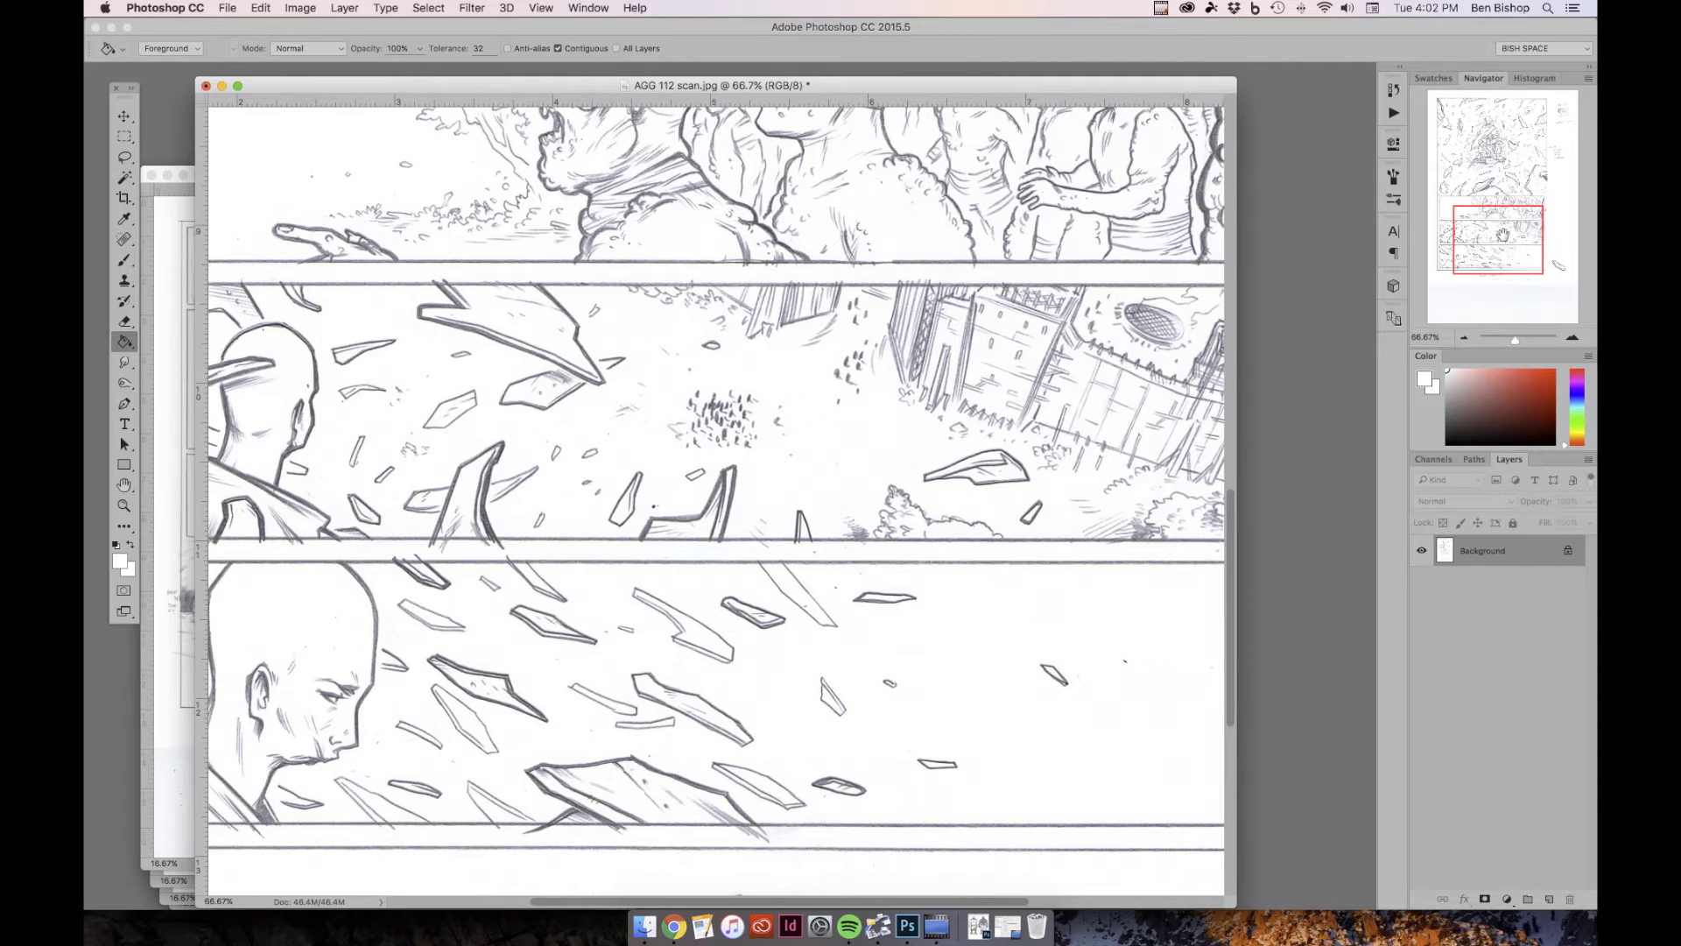
{"action": "left_click", "coordinate": [1464, 340]}
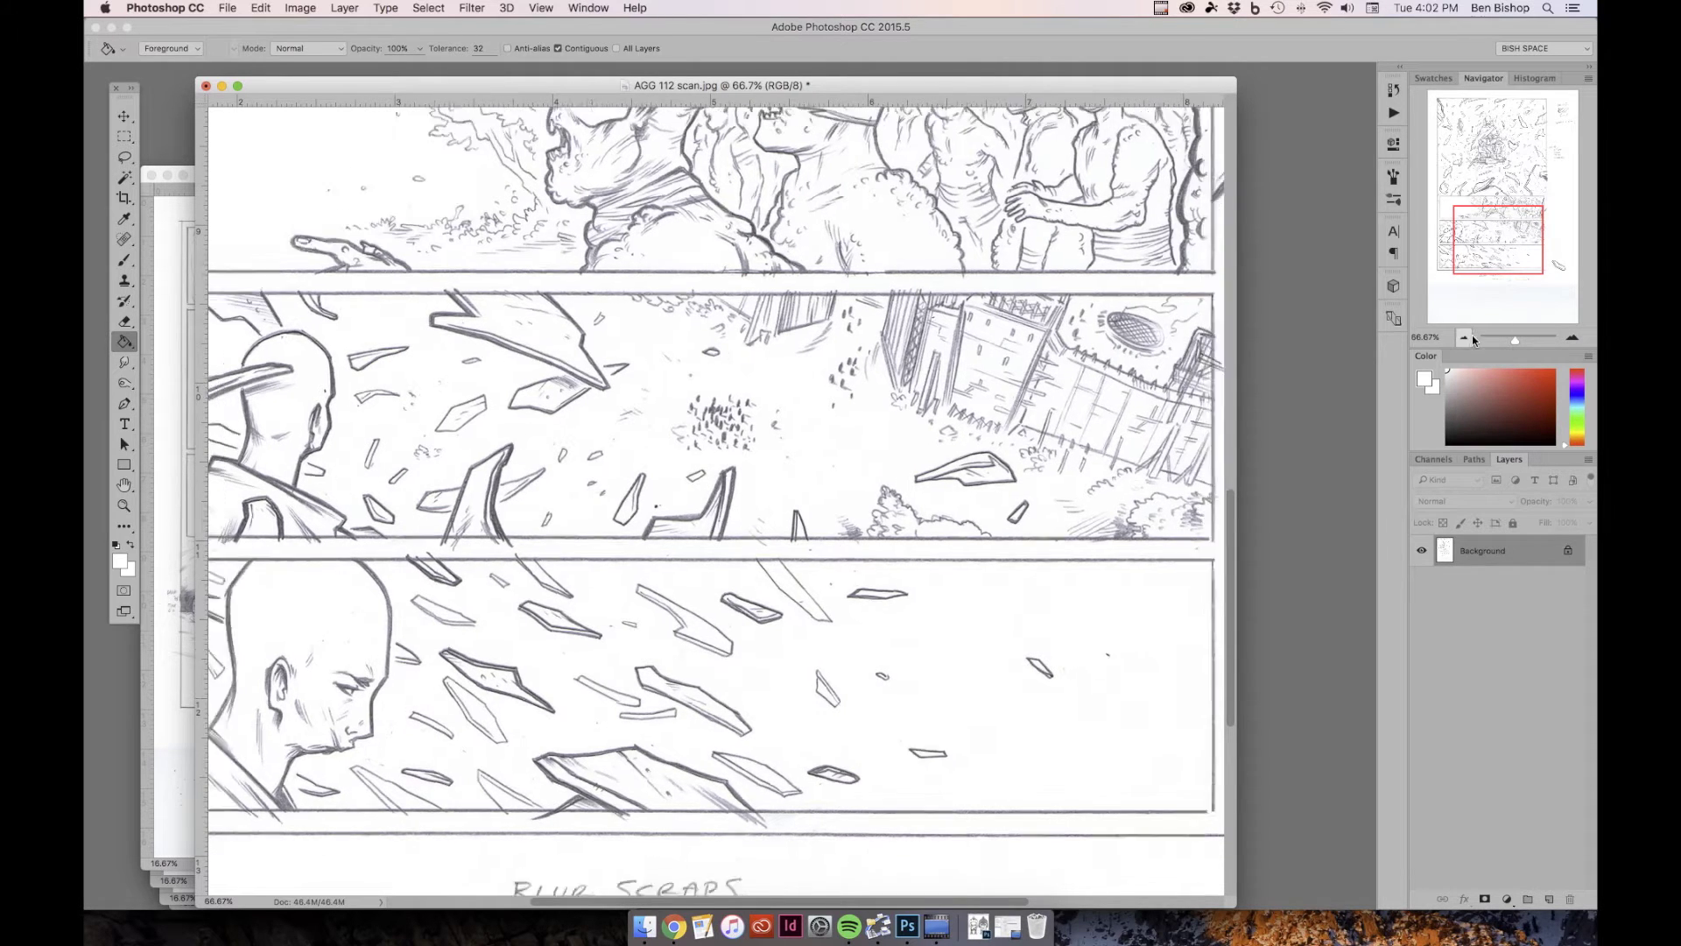
{"action": "left_click", "coordinate": [1464, 339]}
{"action": "left_click_drag", "start_coordinate": [1505, 260], "coordinate": [1486, 230]}
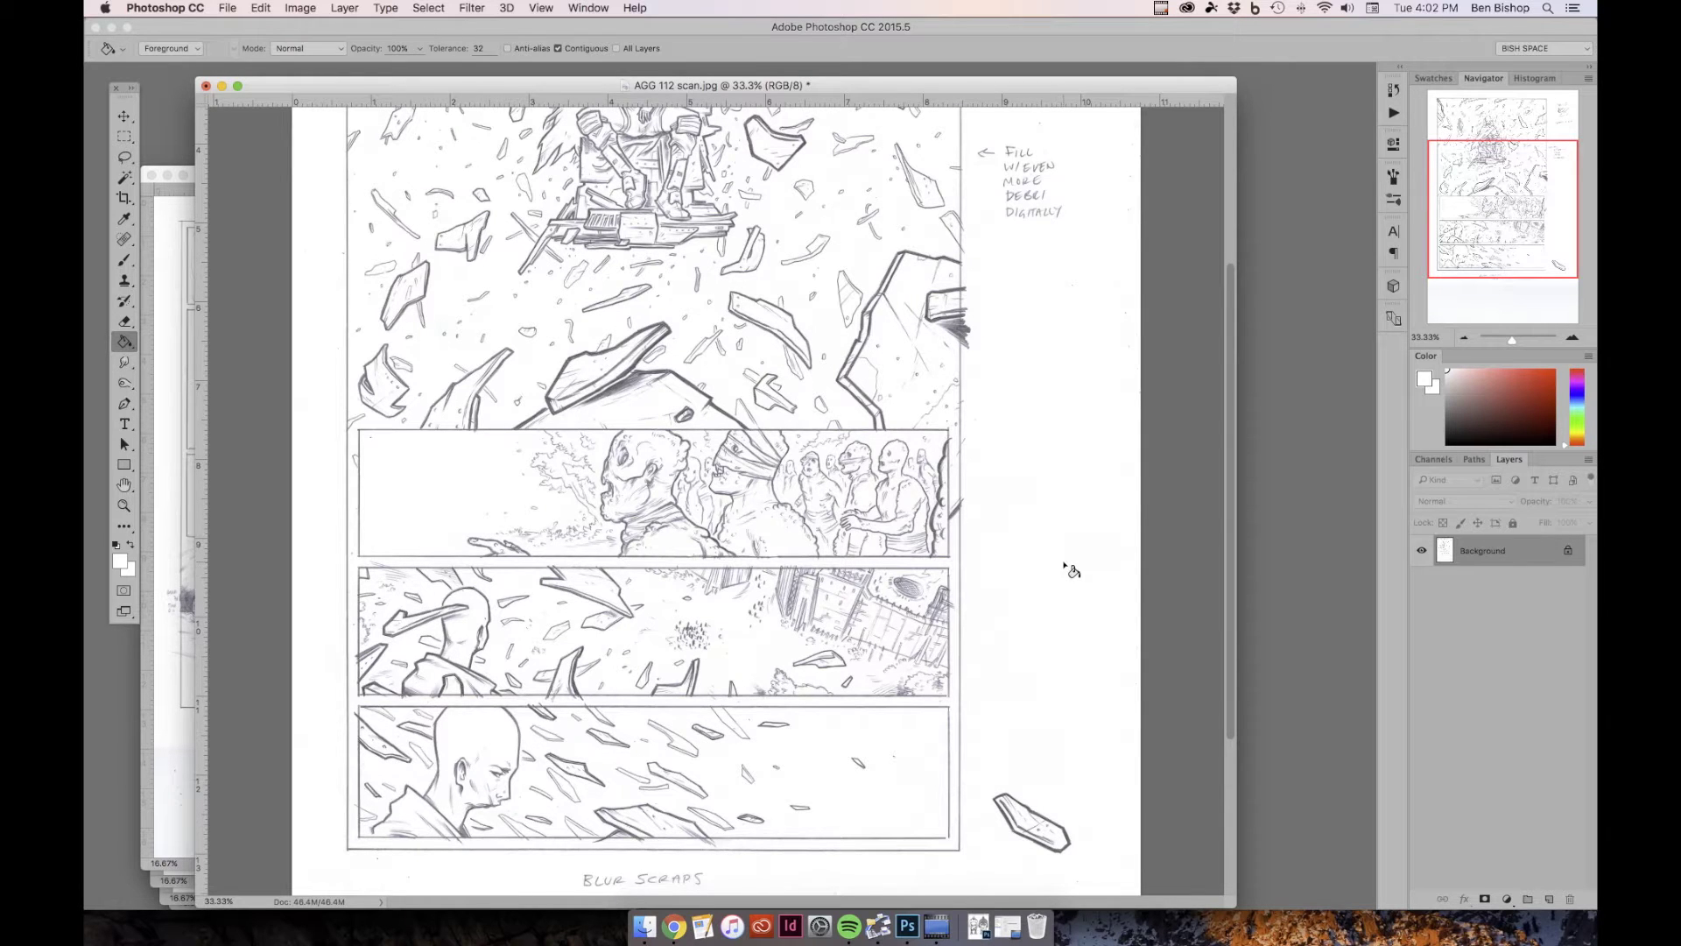
{"action": "left_click_drag", "start_coordinate": [1524, 232], "coordinate": [1520, 217]}
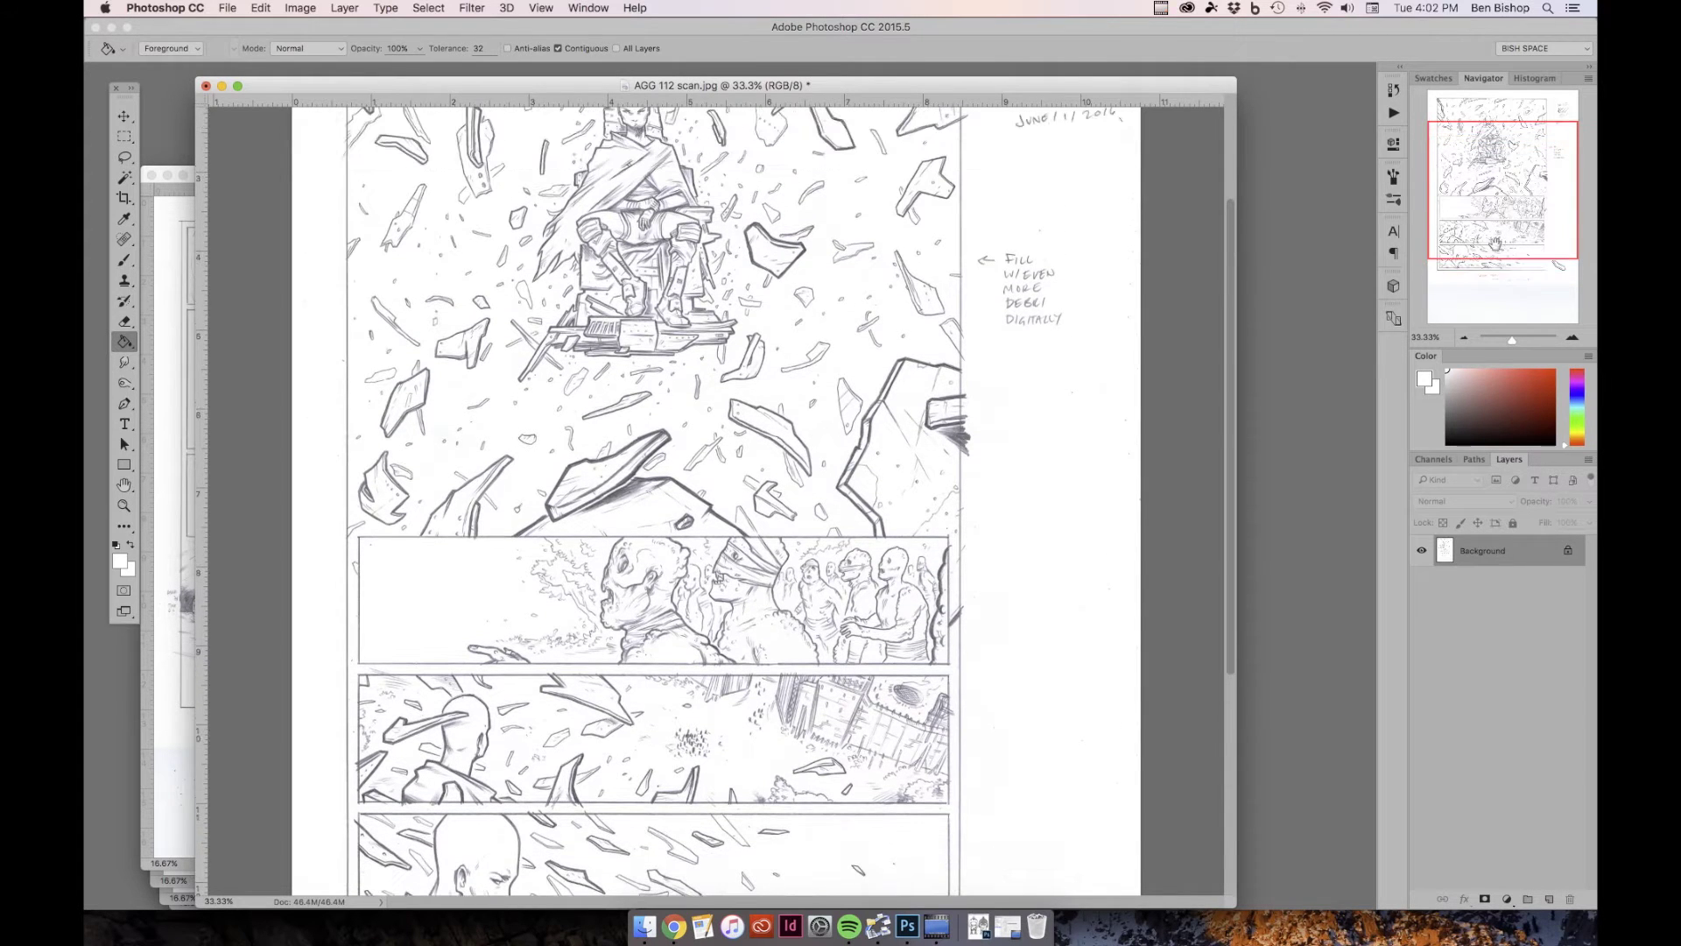
{"action": "left_click", "coordinate": [1464, 335]}
{"action": "left_click_drag", "start_coordinate": [1508, 238], "coordinate": [1507, 230]}
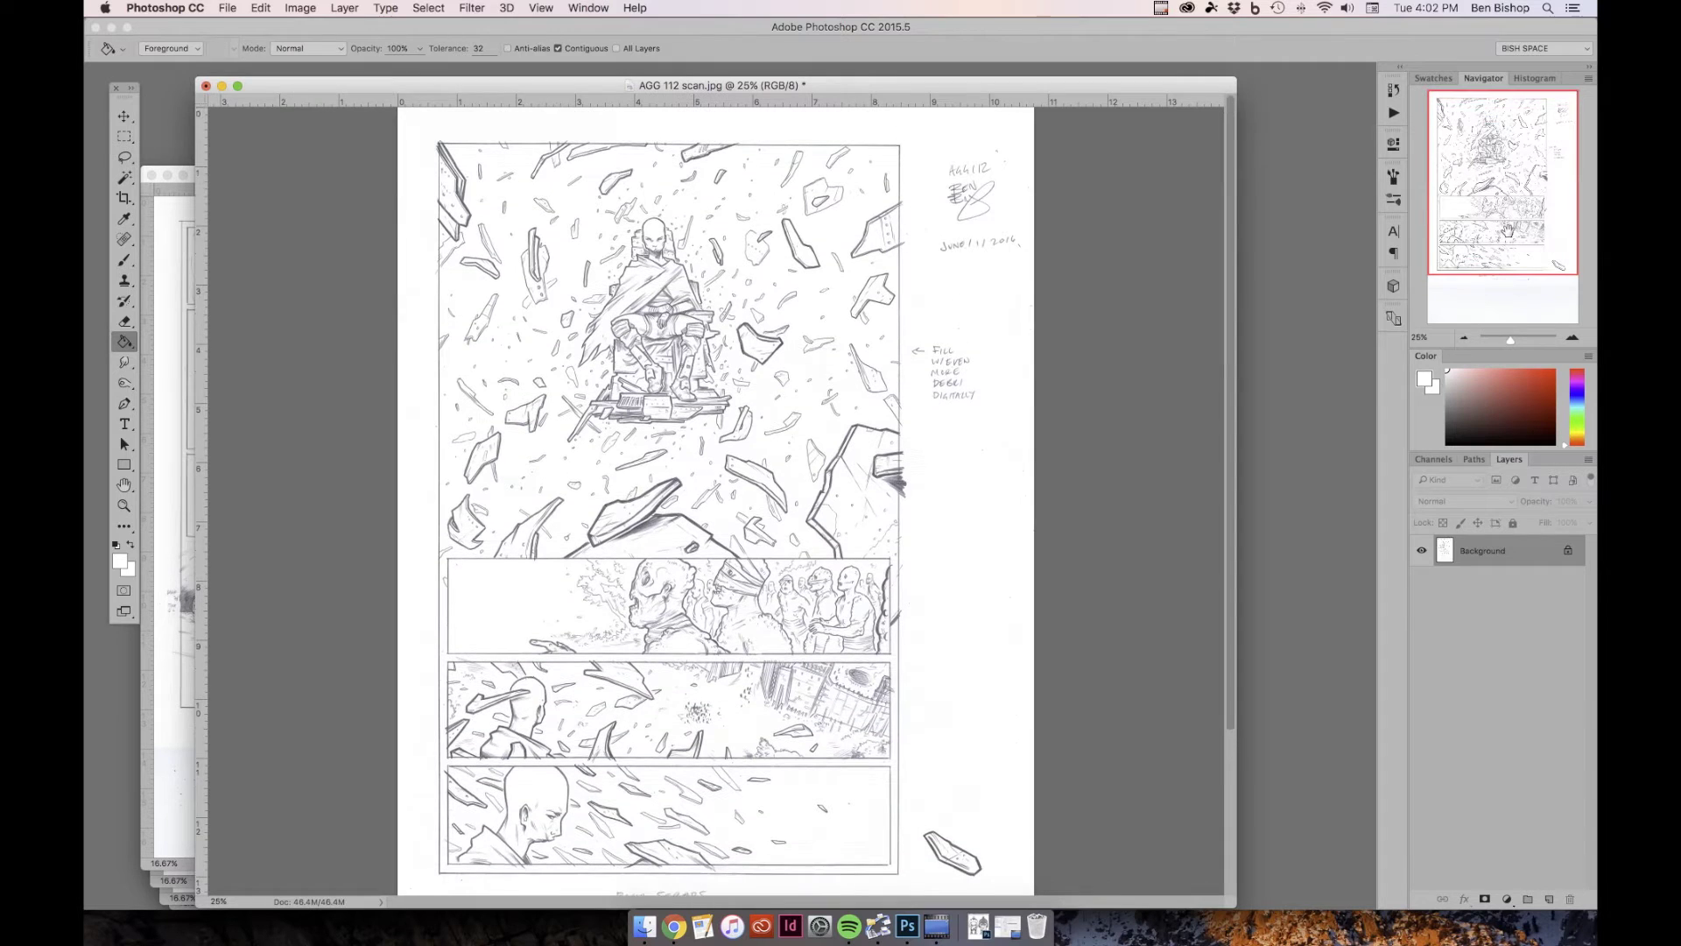
- Examine the debris around the seated figure in the large top panel and the three narrow panels beneath it
{"action": "left_click", "coordinate": [1573, 338]}
{"action": "left_click_drag", "start_coordinate": [1523, 226], "coordinate": [1519, 215]}
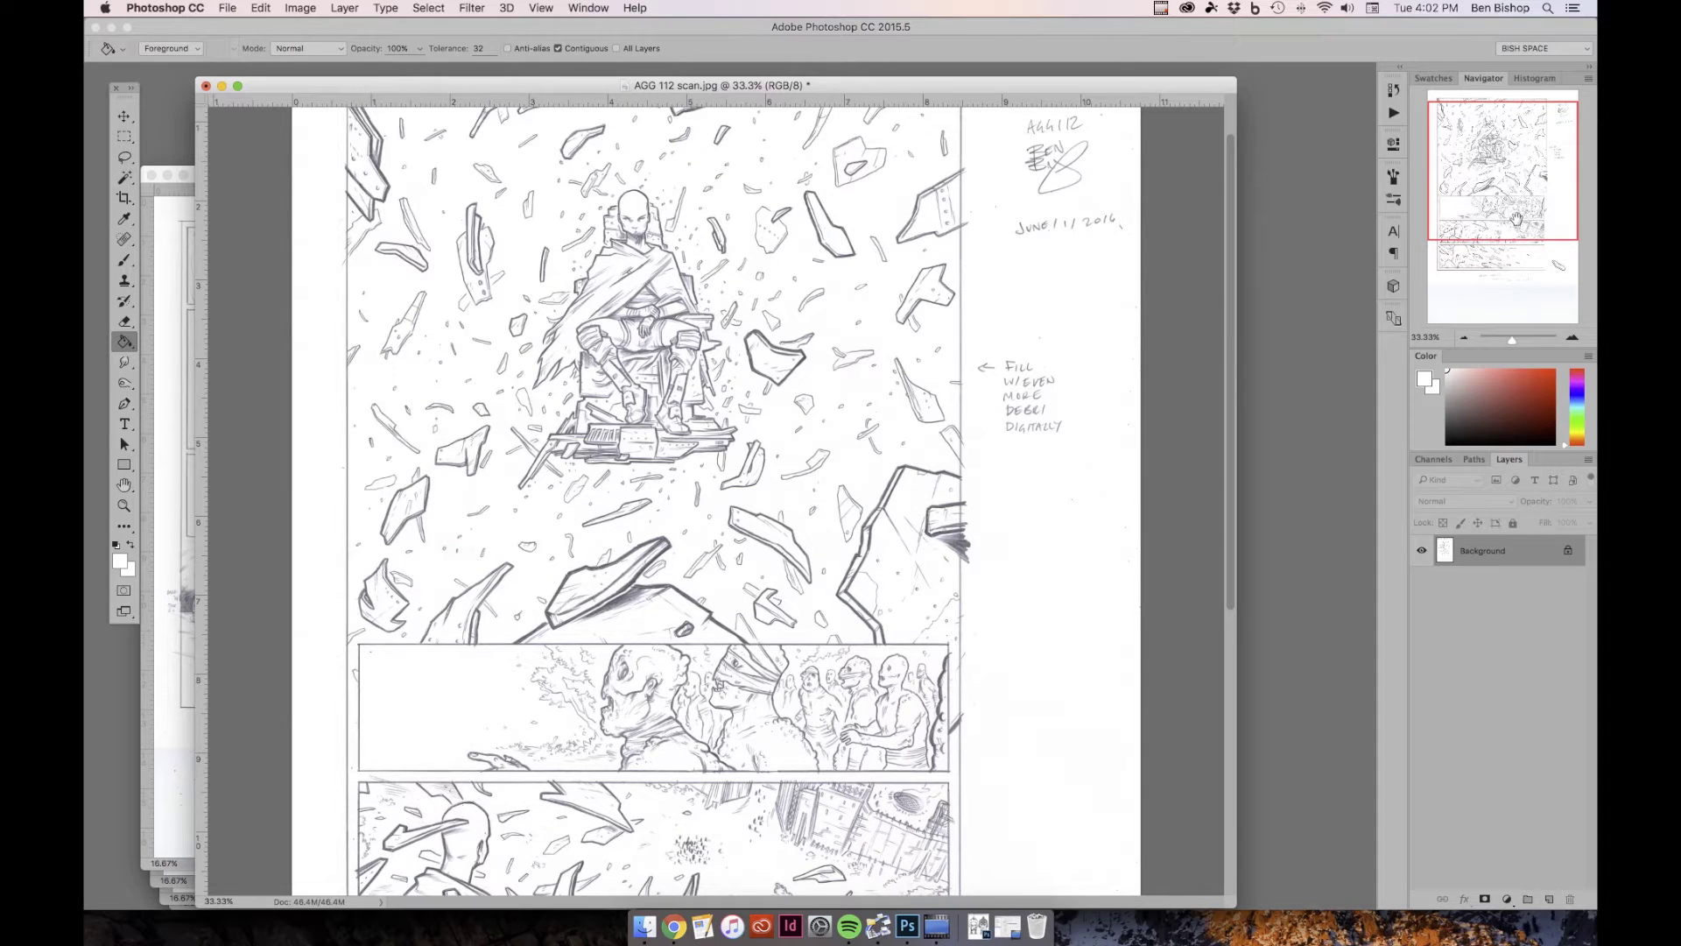
{"action": "left_click_drag", "start_coordinate": [1520, 221], "coordinate": [1499, 263]}
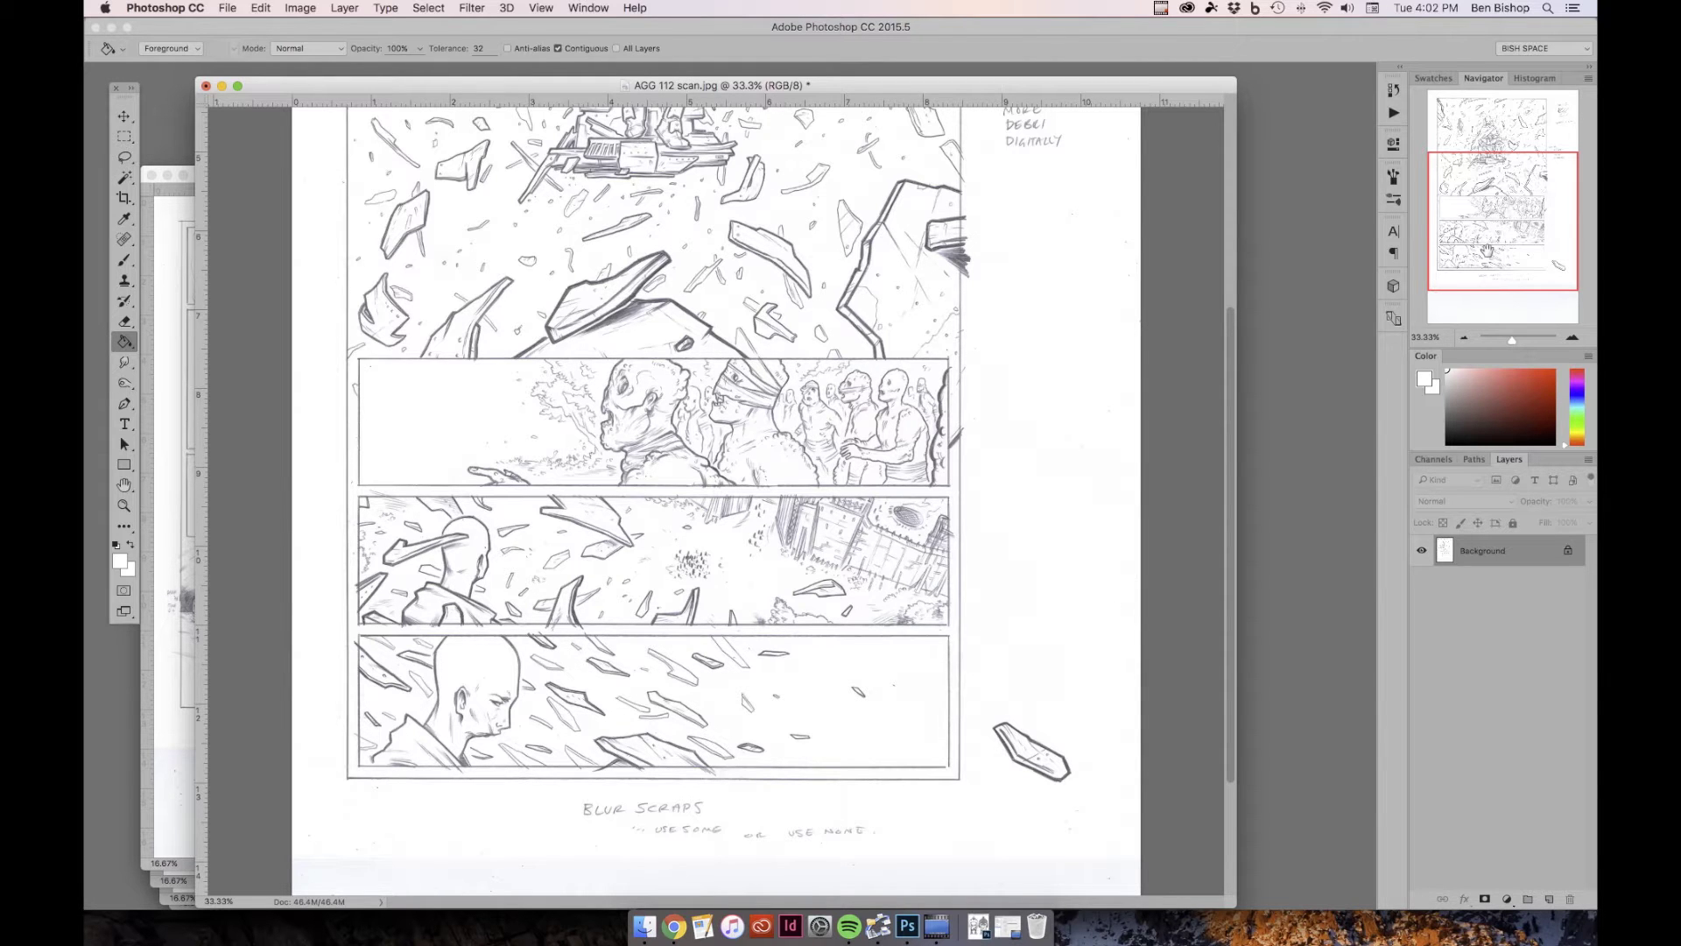
{"action": "key", "text": "super+equal"}
{"action": "left_click_drag", "start_coordinate": [1521, 220], "coordinate": [1504, 236]}
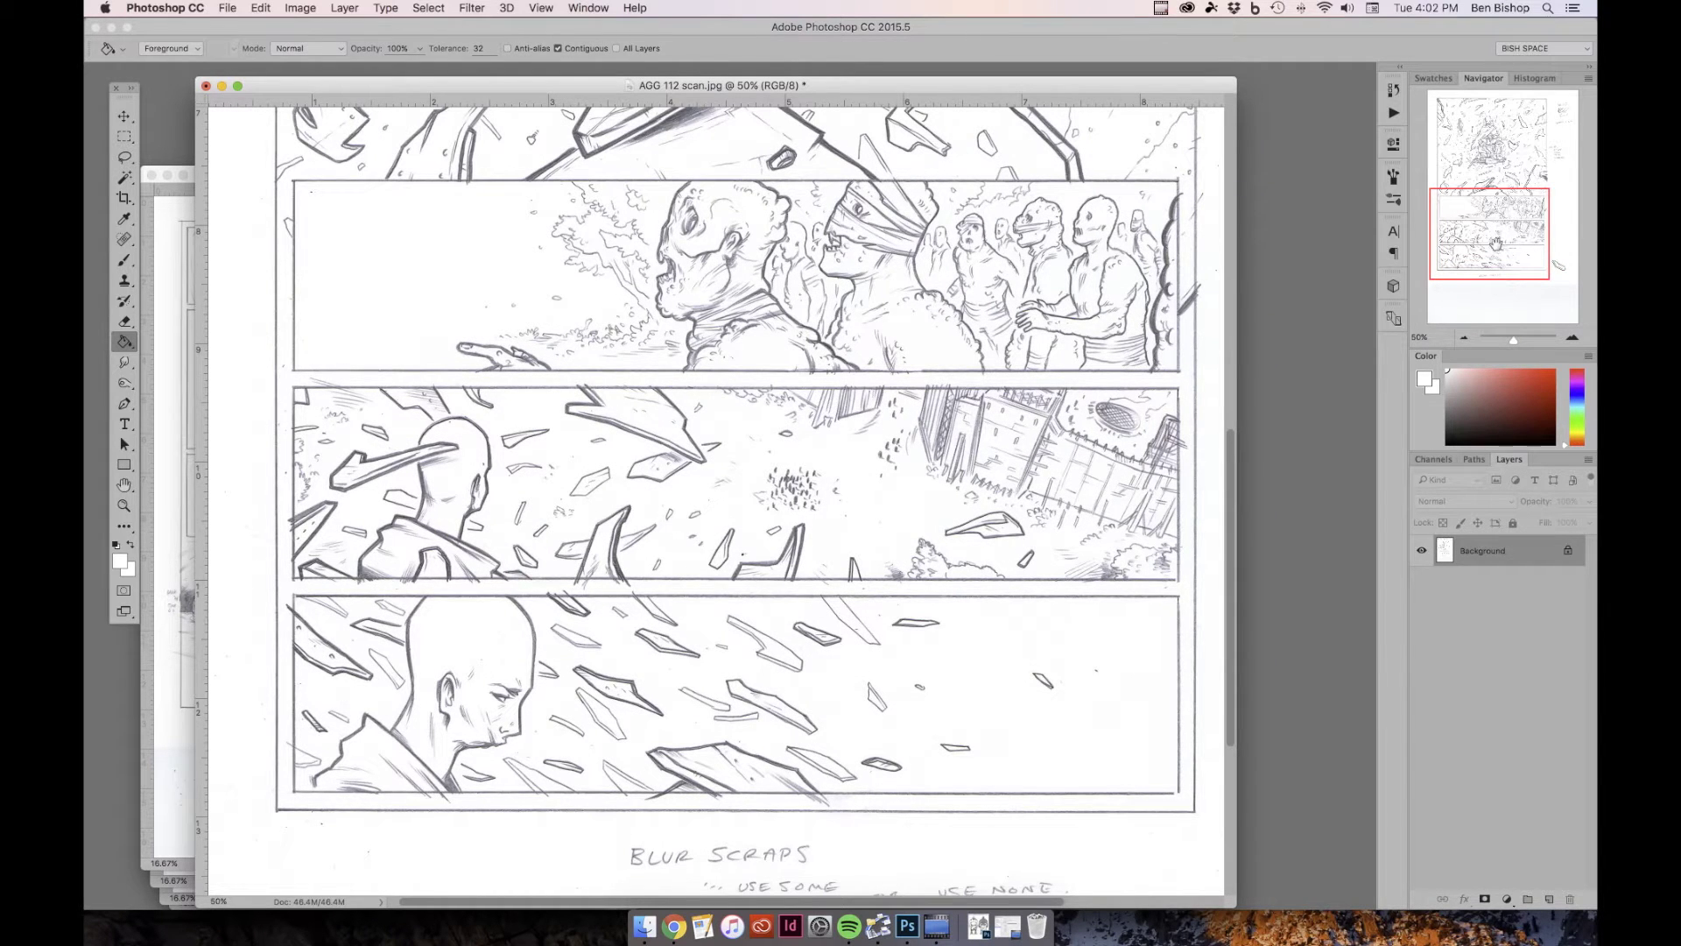
{"action": "left_click_drag", "start_coordinate": [1494, 246], "coordinate": [1507, 191]}
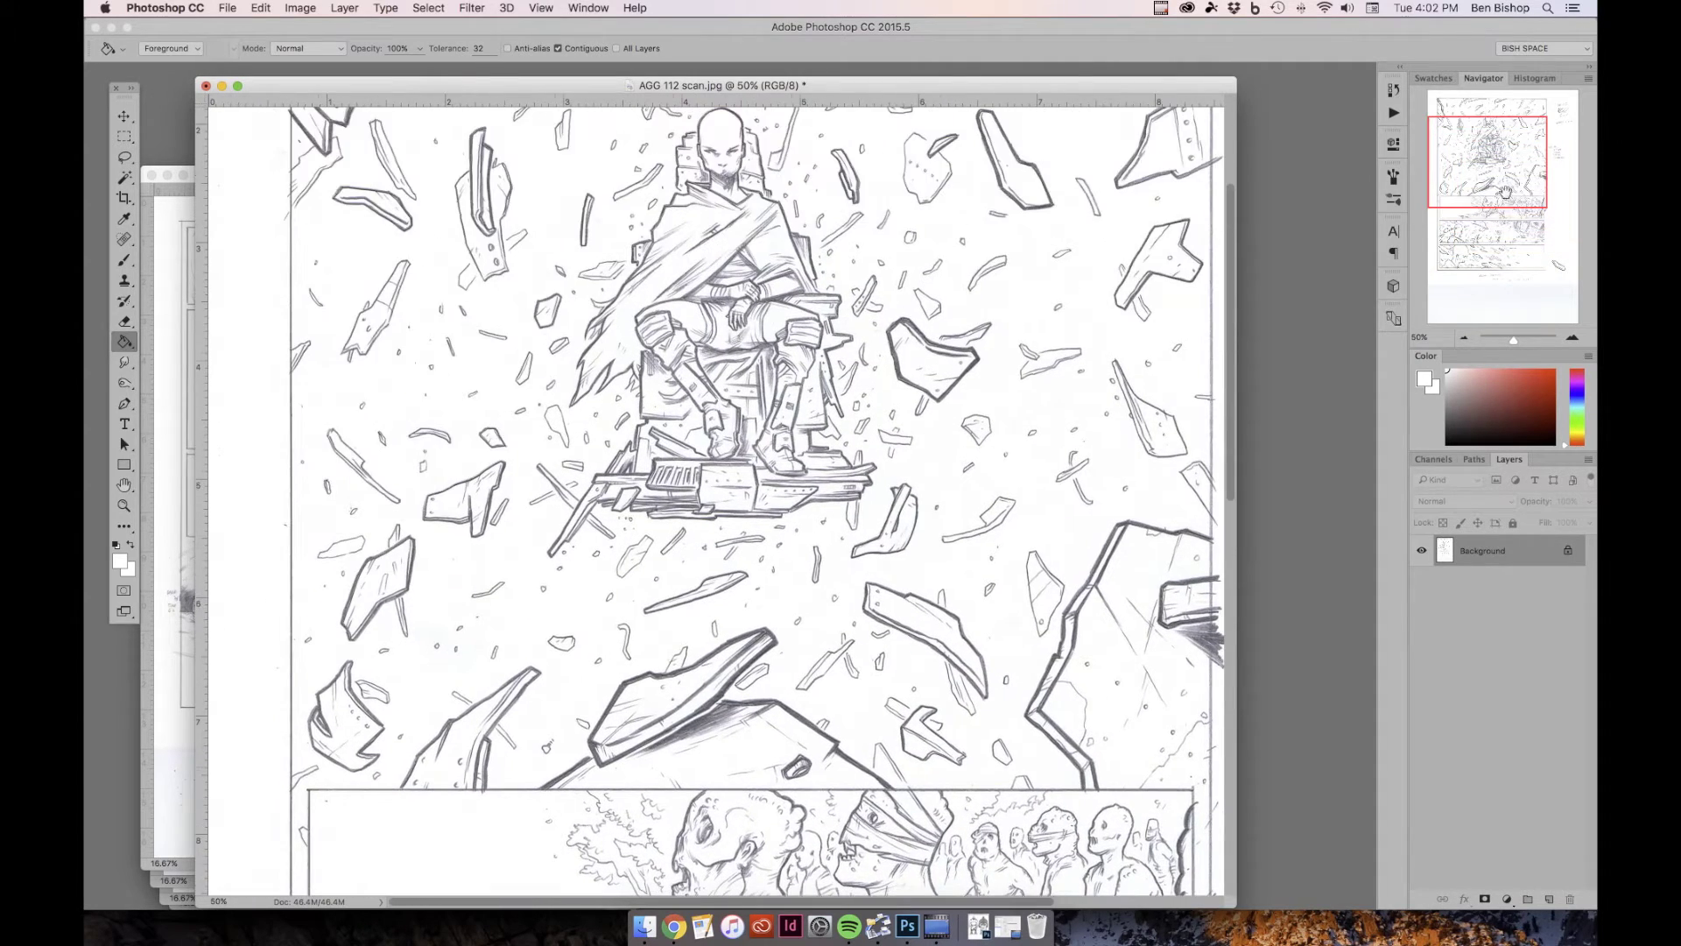
{"action": "left_click", "coordinate": [1464, 338]}
{"action": "left_click_drag", "start_coordinate": [1522, 202], "coordinate": [1514, 214]}
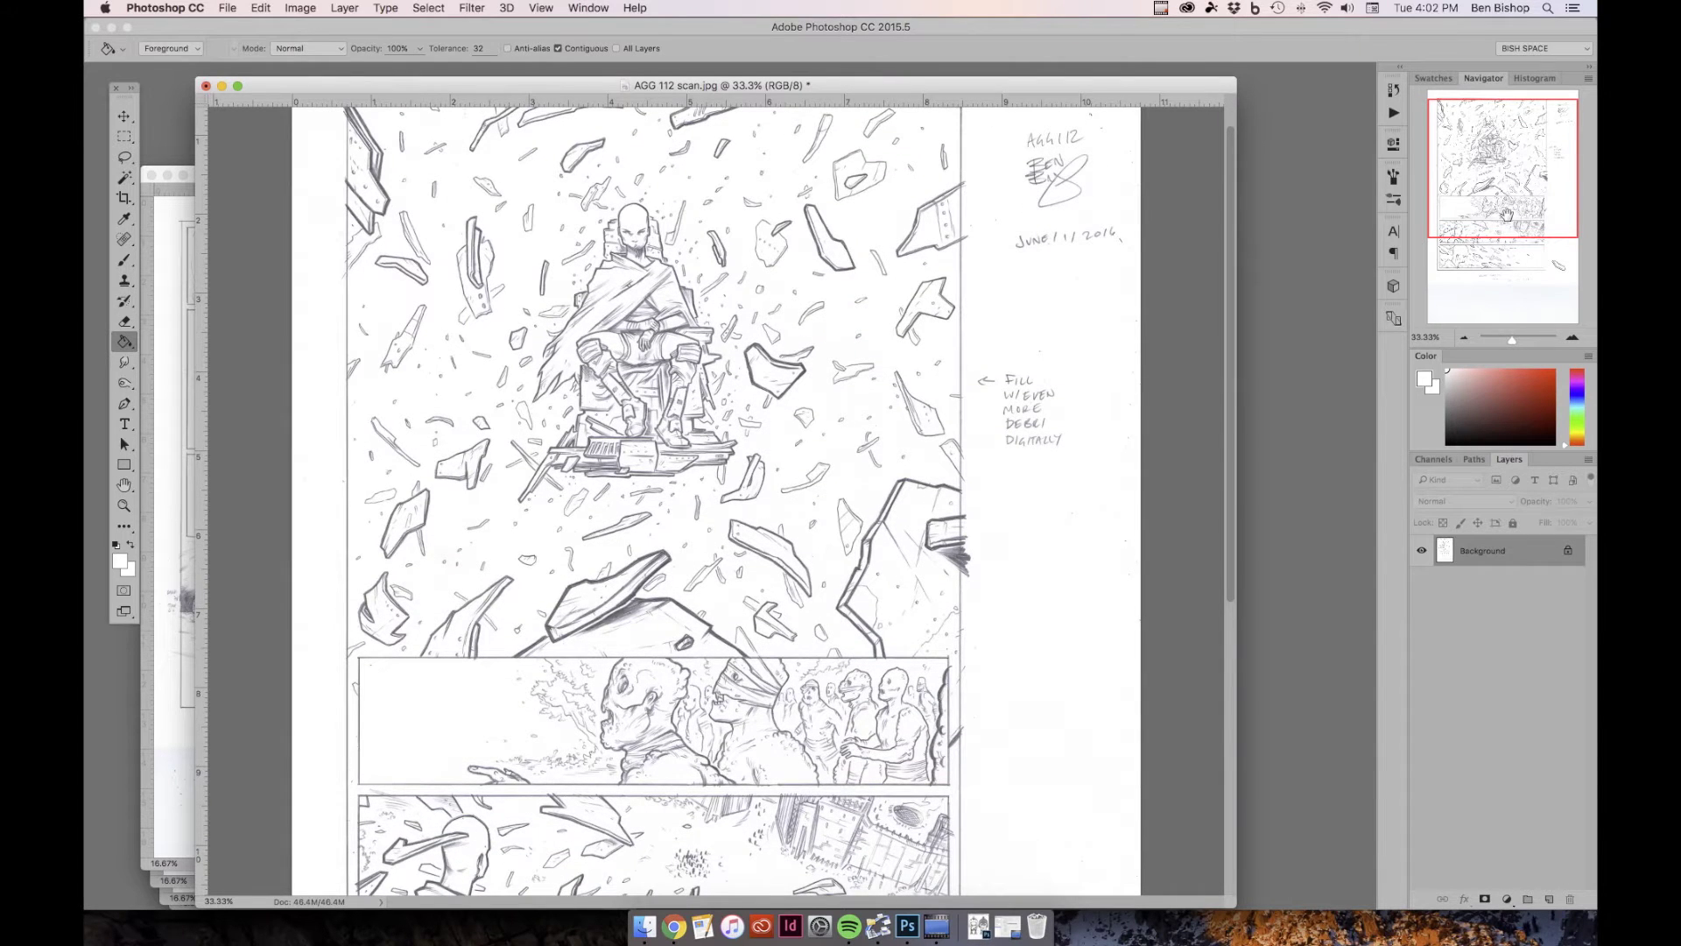
{"action": "left_click_drag", "start_coordinate": [1508, 214], "coordinate": [1501, 206]}
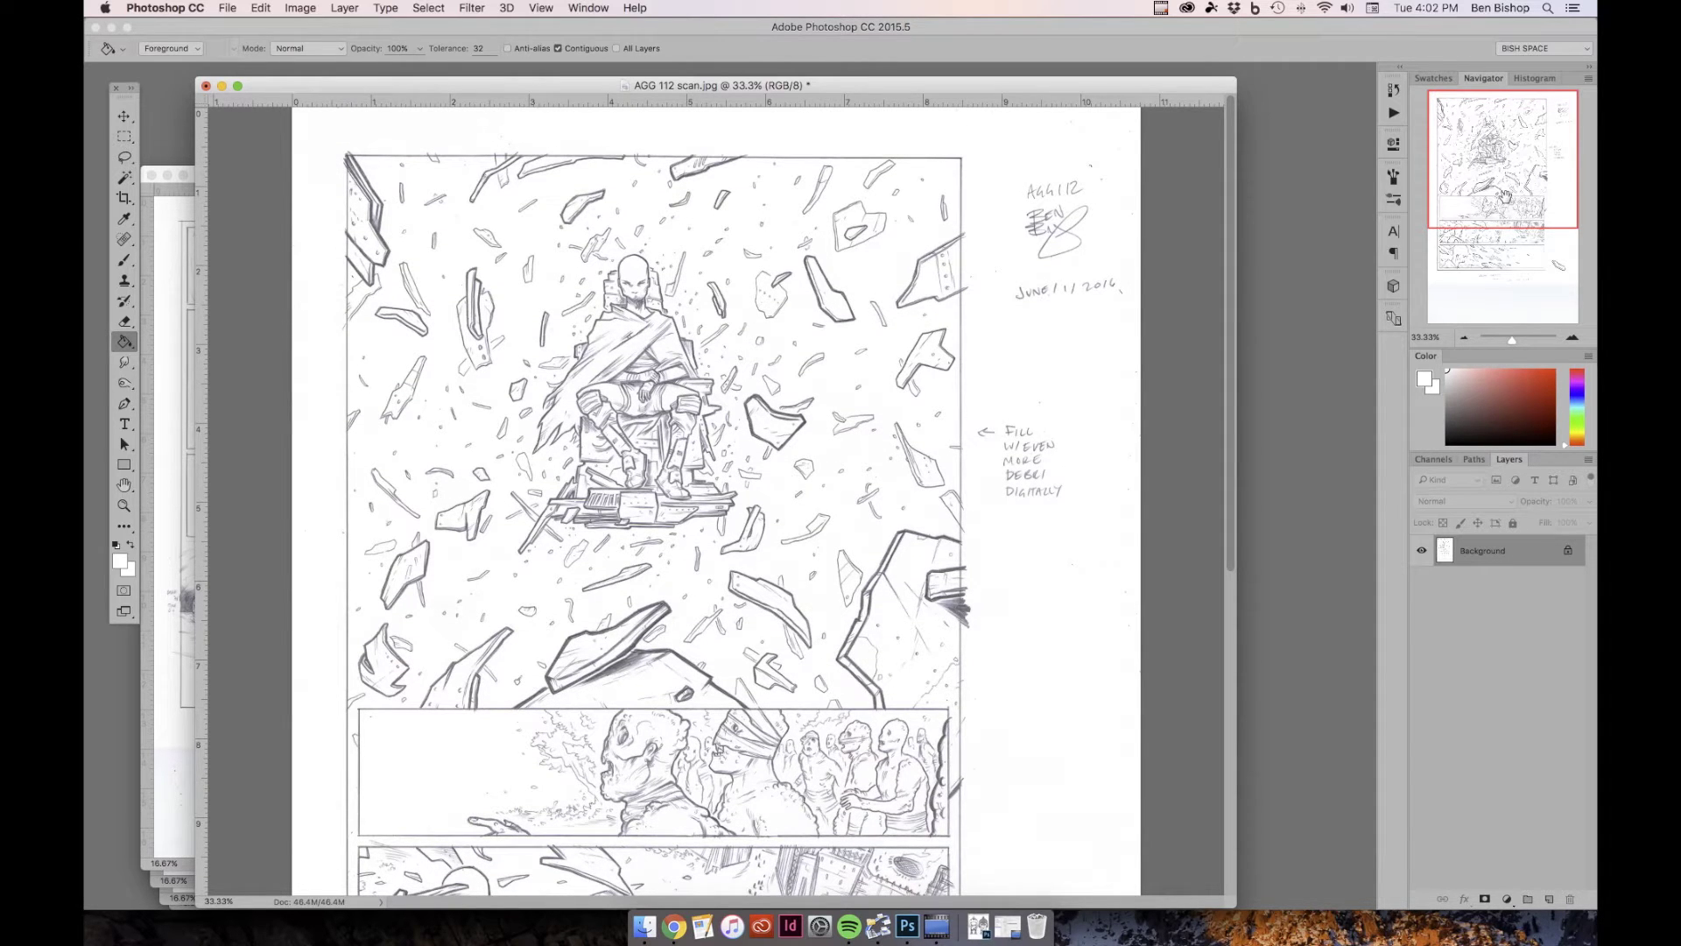
{"action": "scroll", "coordinate": [967, 462], "scroll_direction": "up", "scroll_amount": 3}
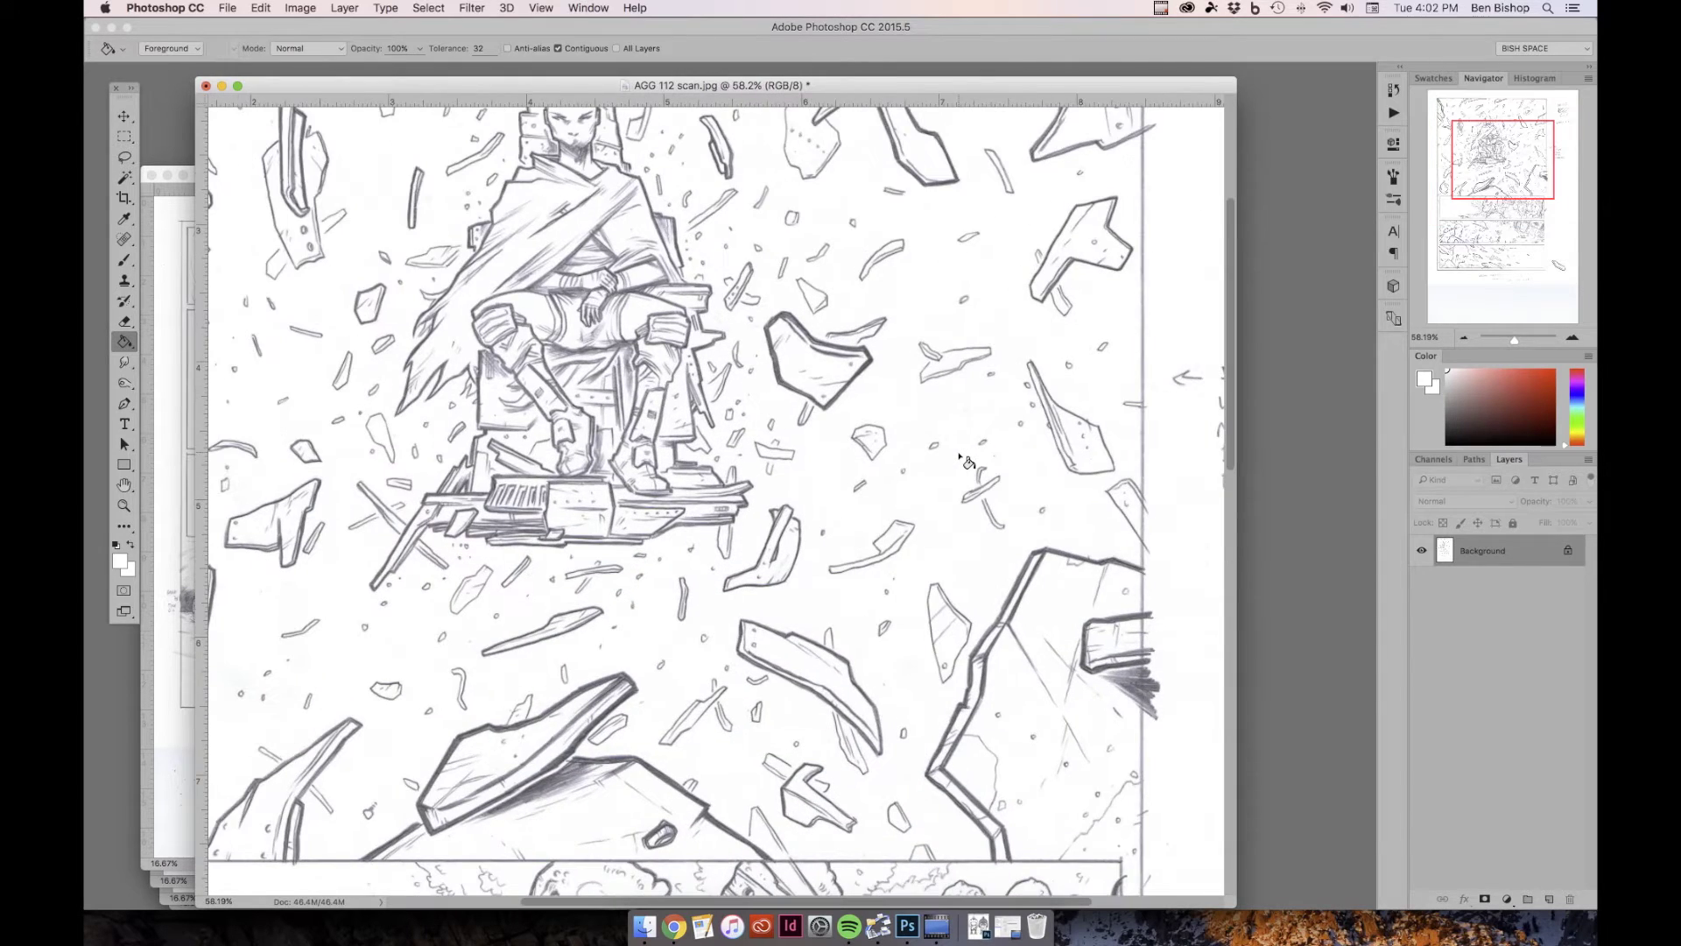
{"action": "scroll", "coordinate": [967, 461], "scroll_direction": "down", "scroll_amount": 5}
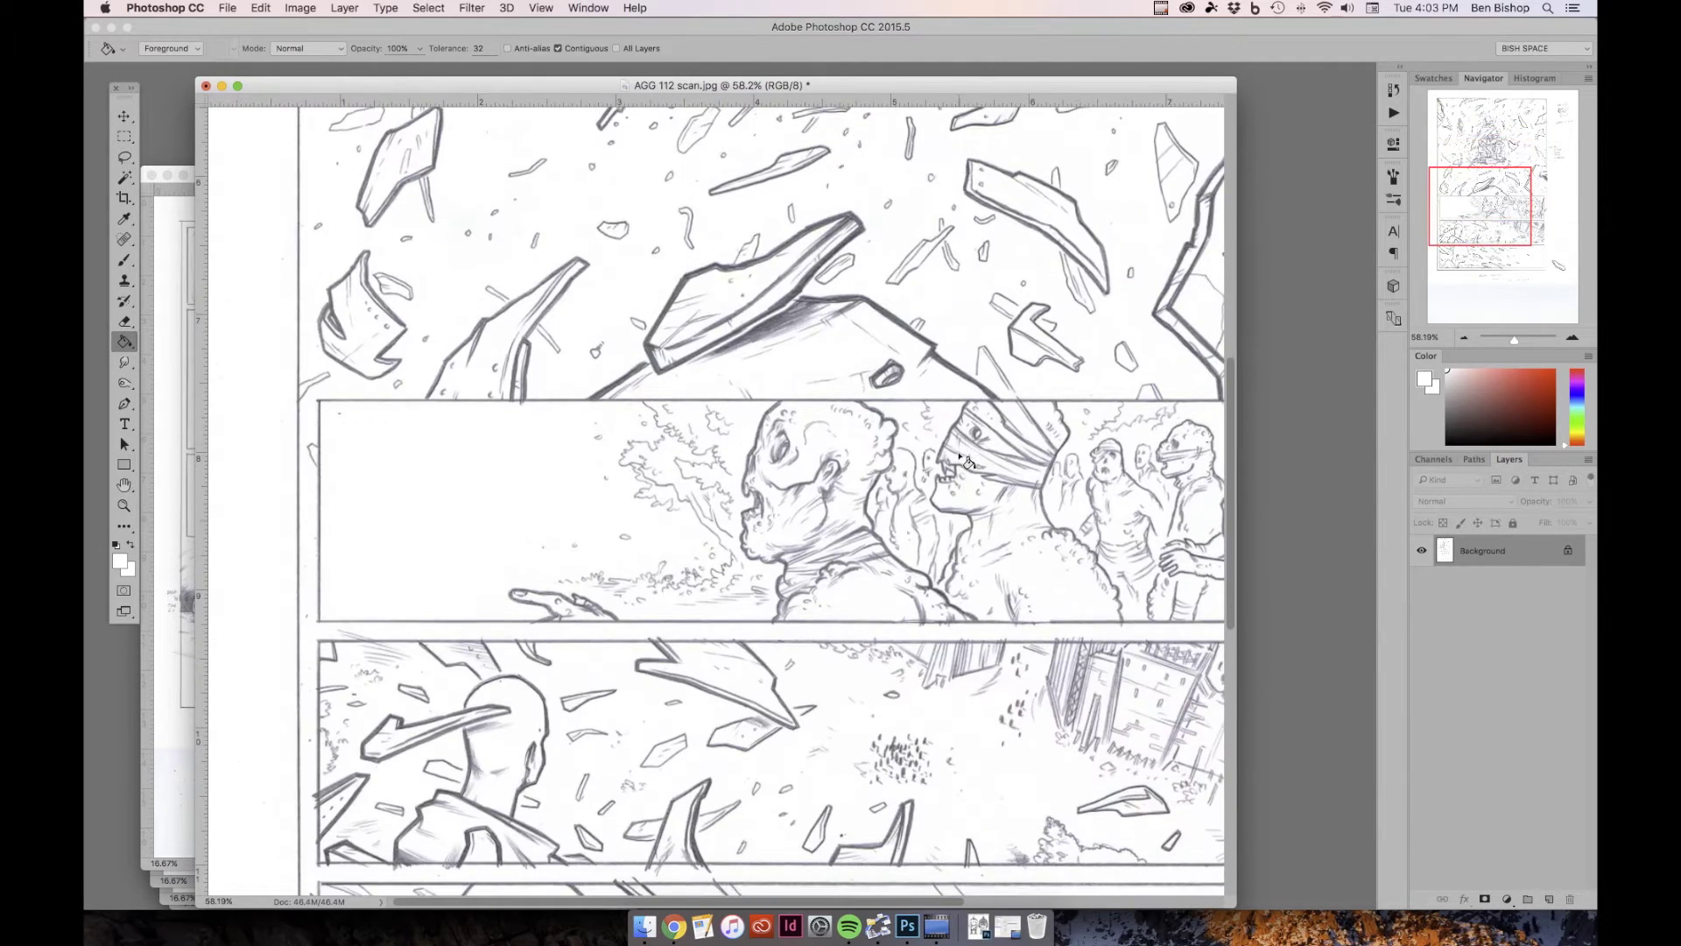
- Convert the scanned comic page from RGB Color to Grayscale mode
{"action": "left_click", "coordinate": [1463, 338]}
{"action": "left_click", "coordinate": [1464, 338]}
{"action": "left_click_drag", "start_coordinate": [1505, 279], "coordinate": [1521, 257]}
{"action": "left_click", "coordinate": [1463, 338]}
{"action": "left_click", "coordinate": [344, 8]}
{"action": "mouse_move", "coordinate": [310, 7]}
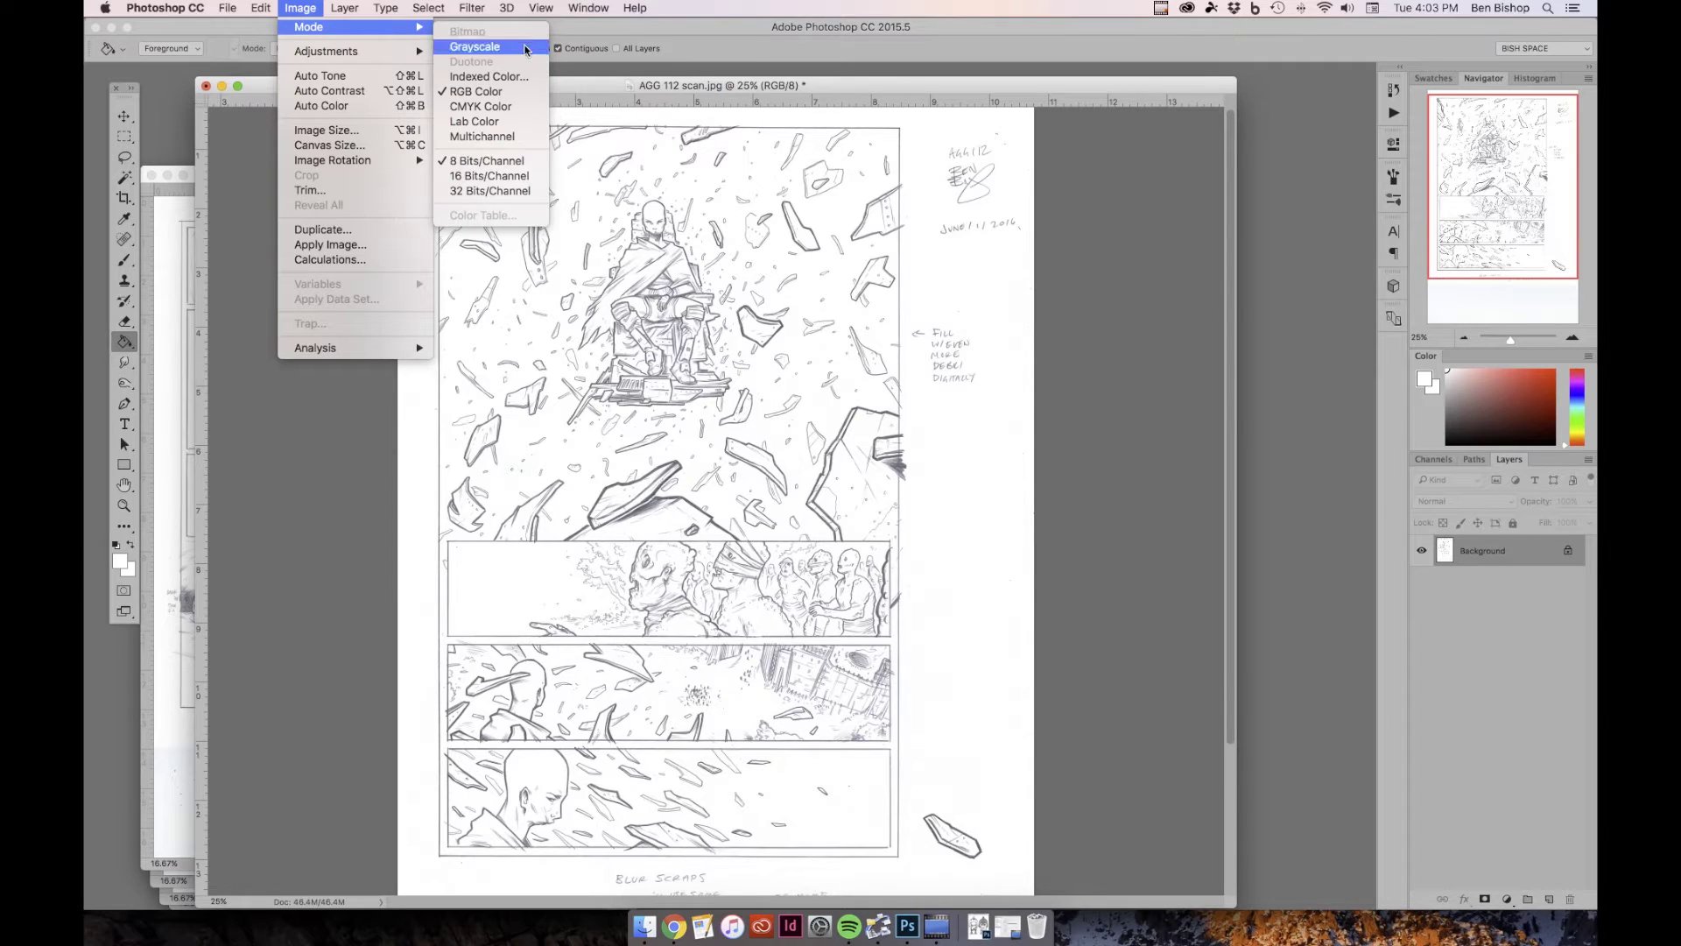
{"action": "left_click", "coordinate": [526, 48]}
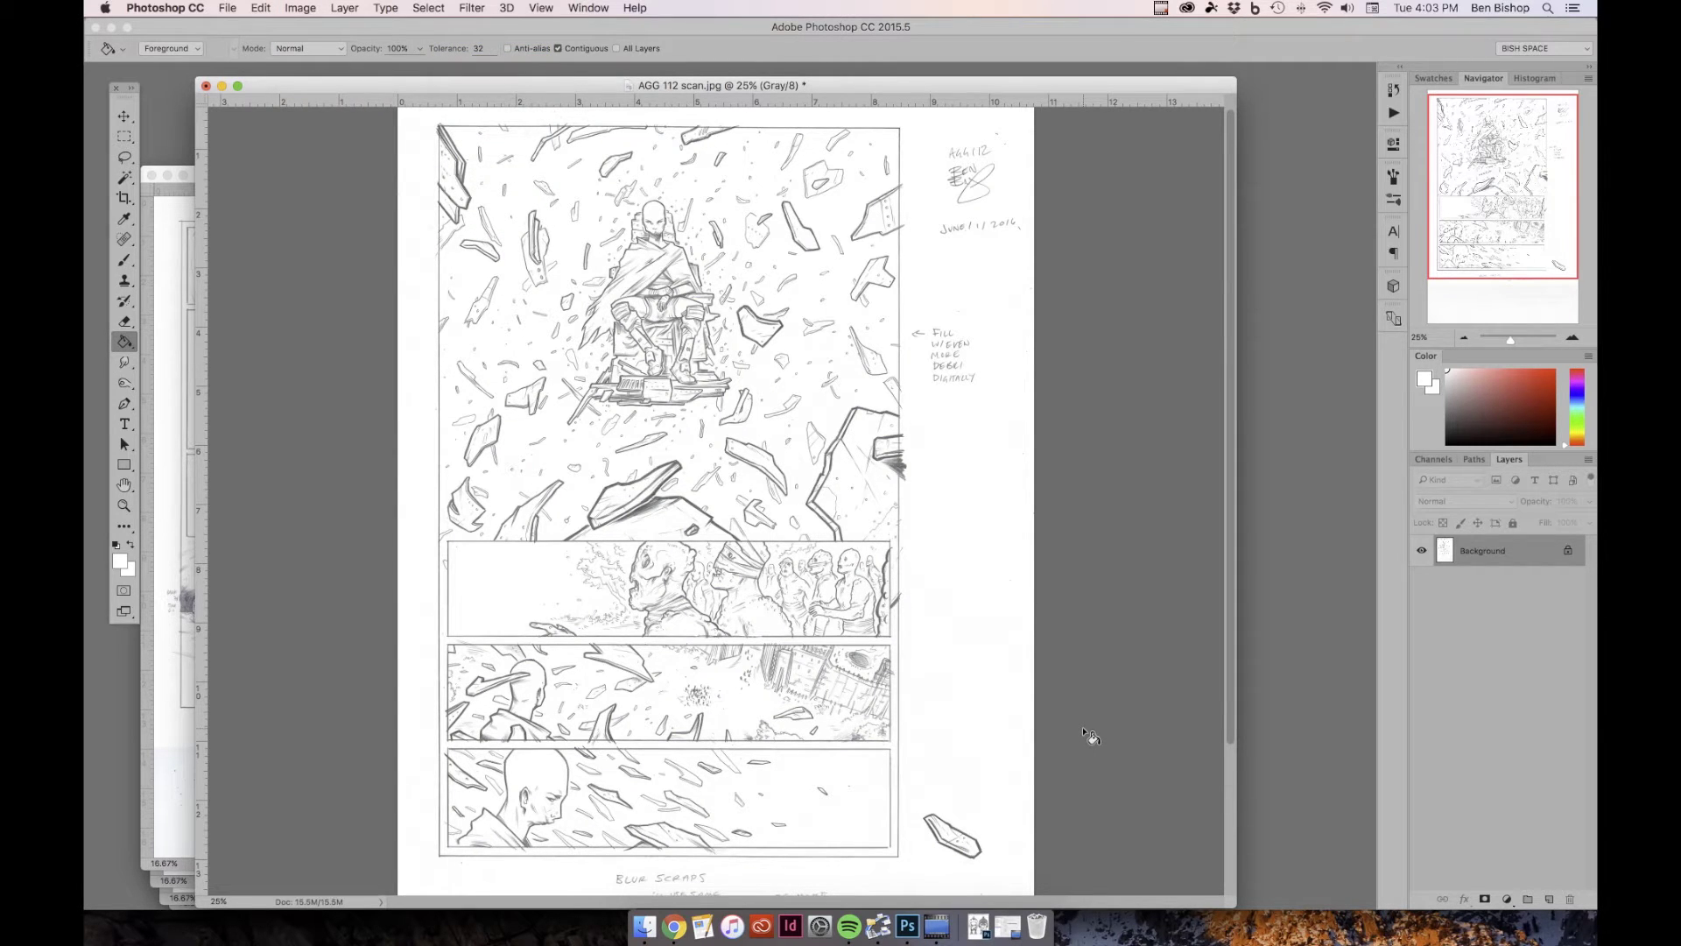
- Examine the grayscale pencil lines of the seated figure and surrounding debris in the top panel
{"action": "left_click", "coordinate": [1573, 338]}
{"action": "left_click", "coordinate": [1573, 337]}
{"action": "left_click", "coordinate": [1572, 337]}
{"action": "left_click_drag", "start_coordinate": [1494, 232], "coordinate": [1463, 194]}
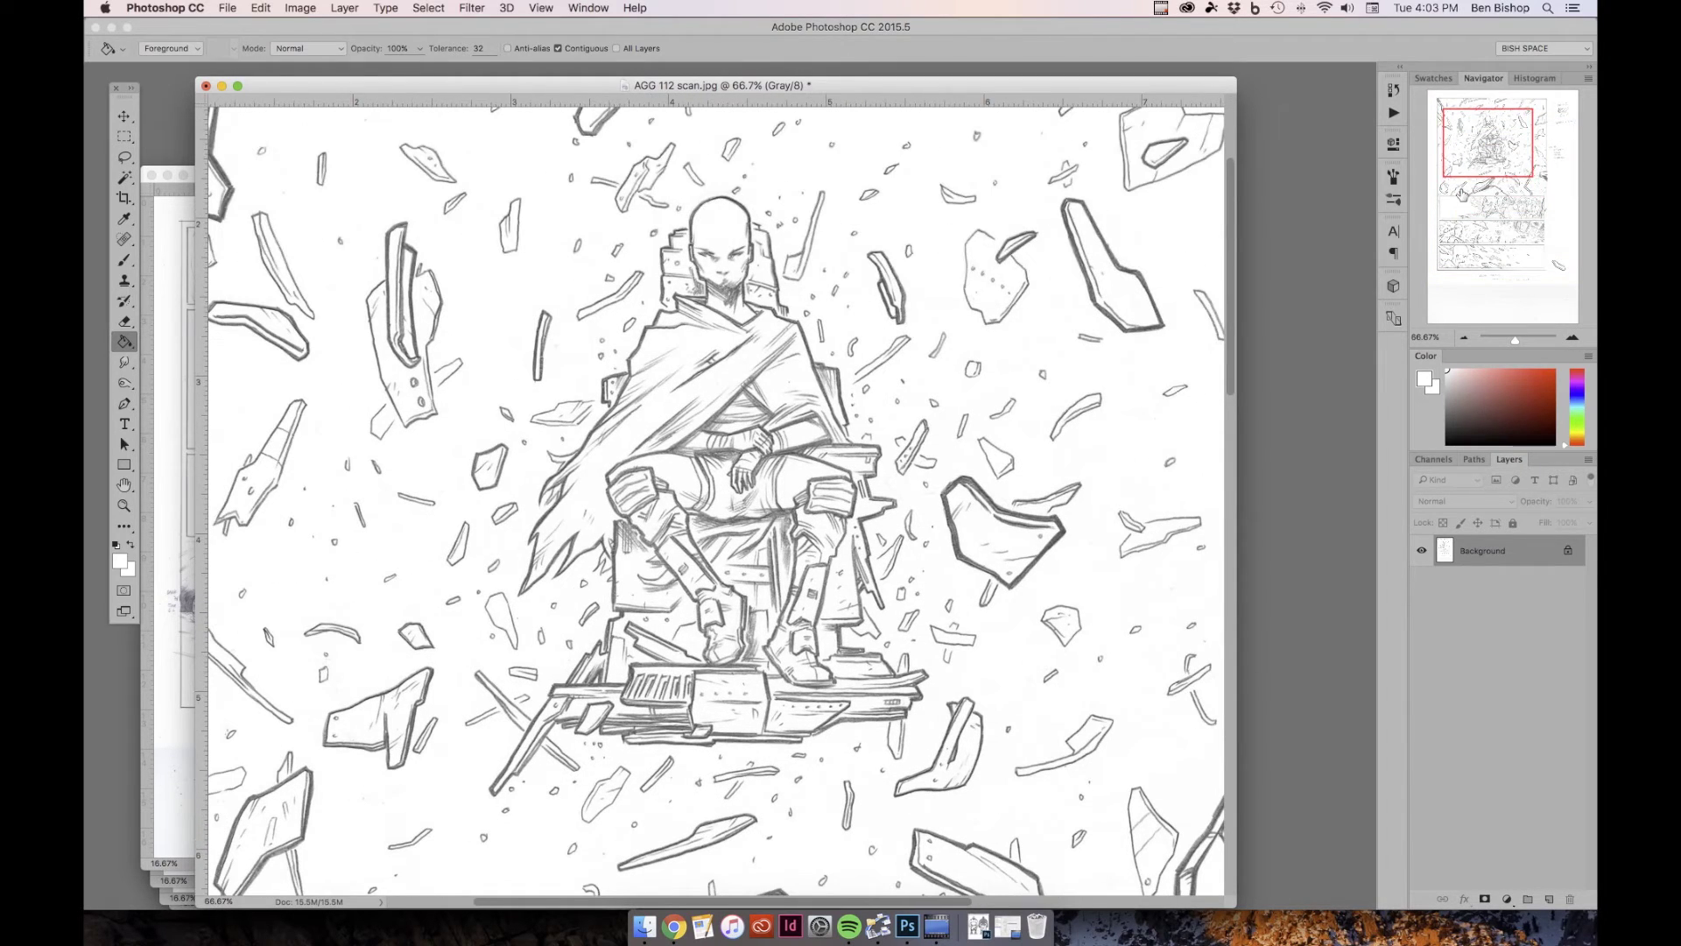
{"action": "key", "text": "F2"}
{"action": "key", "text": "super+z"}
{"action": "left_click", "coordinate": [1464, 338]}
{"action": "left_click", "coordinate": [1465, 338]}
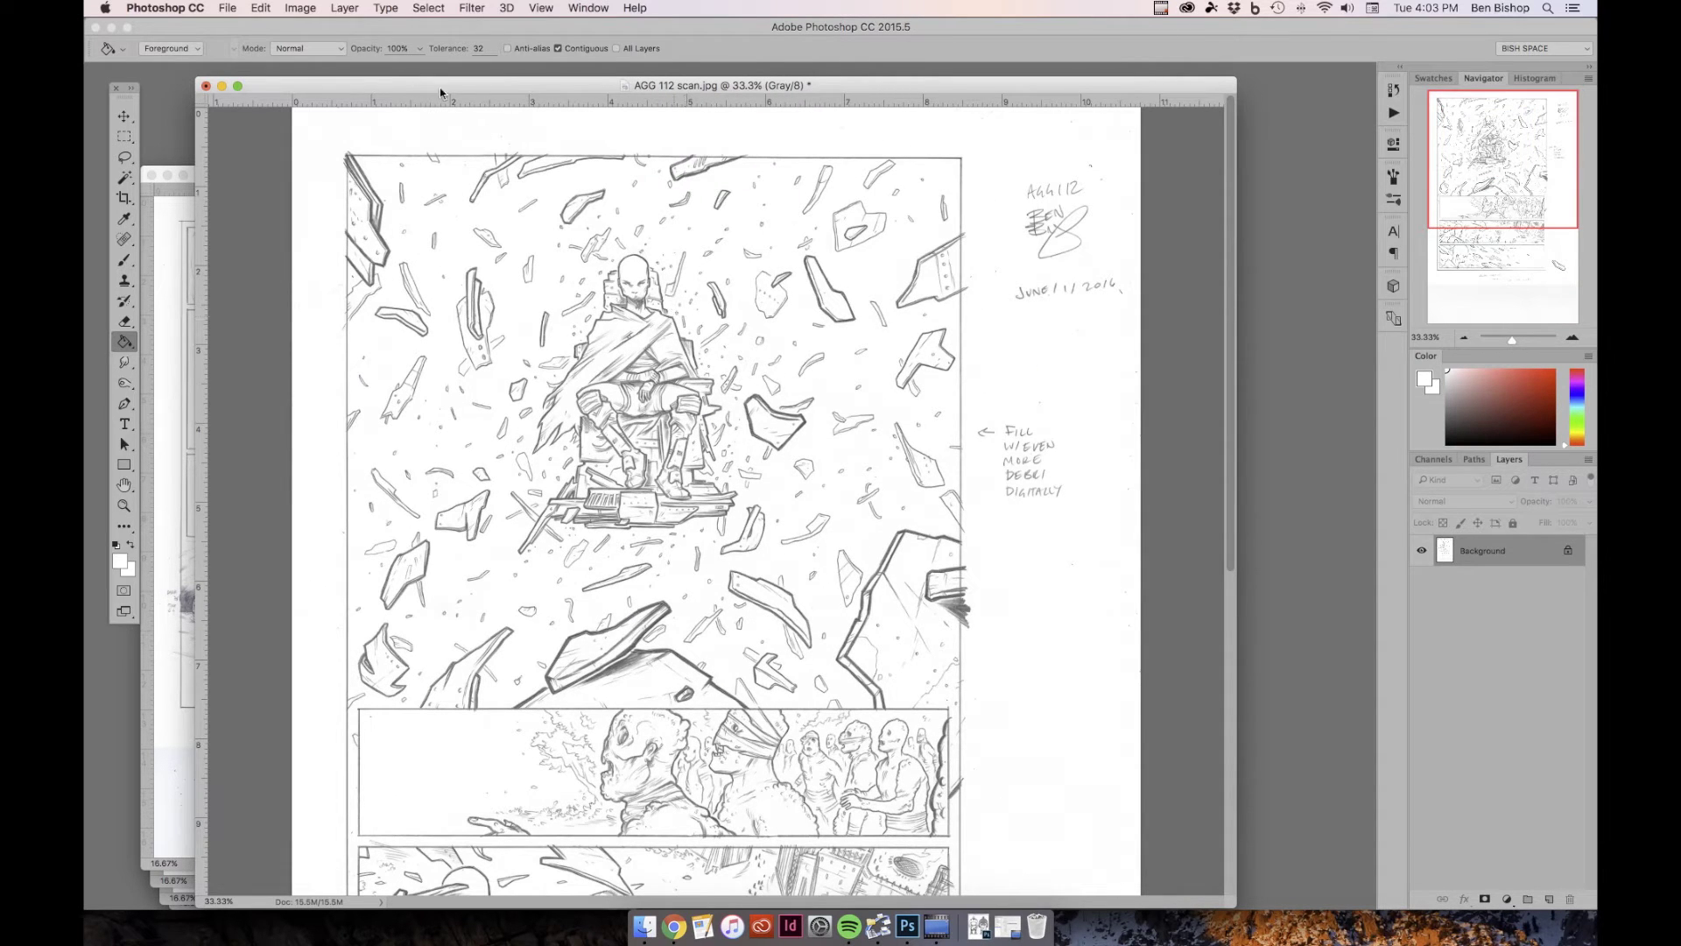
- Convert the locked Background into a regular layer, keeping the default name
{"action": "right_click", "coordinate": [1510, 559]}
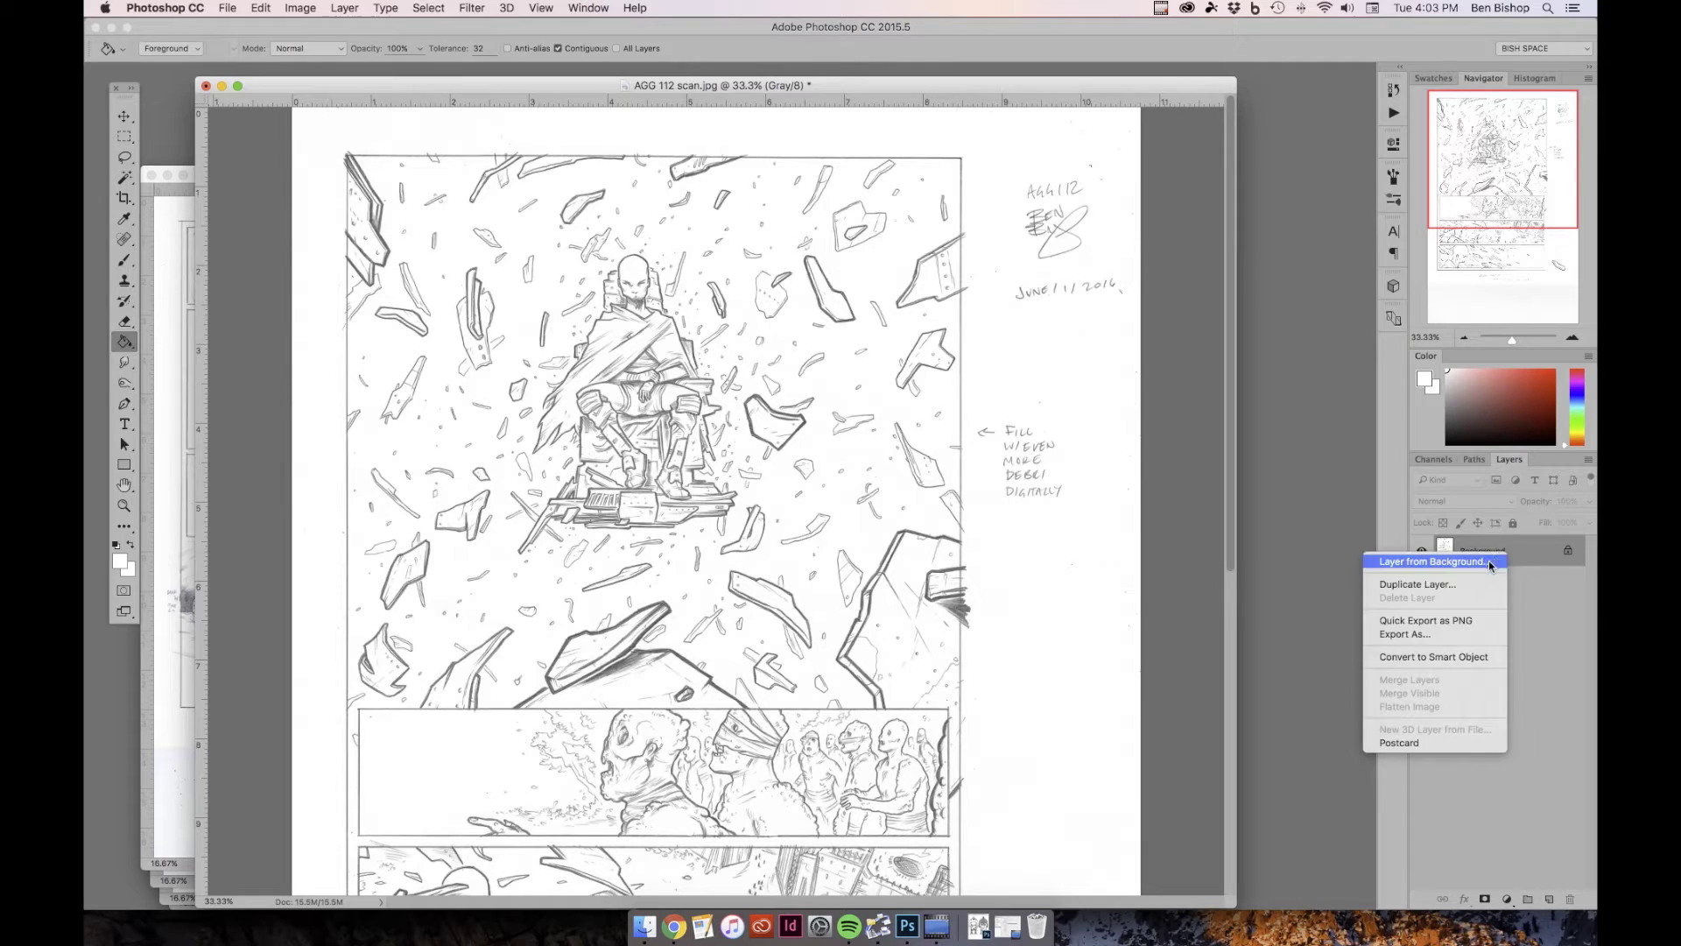
{"action": "left_click", "coordinate": [1495, 568]}
{"action": "key", "text": "Return"}
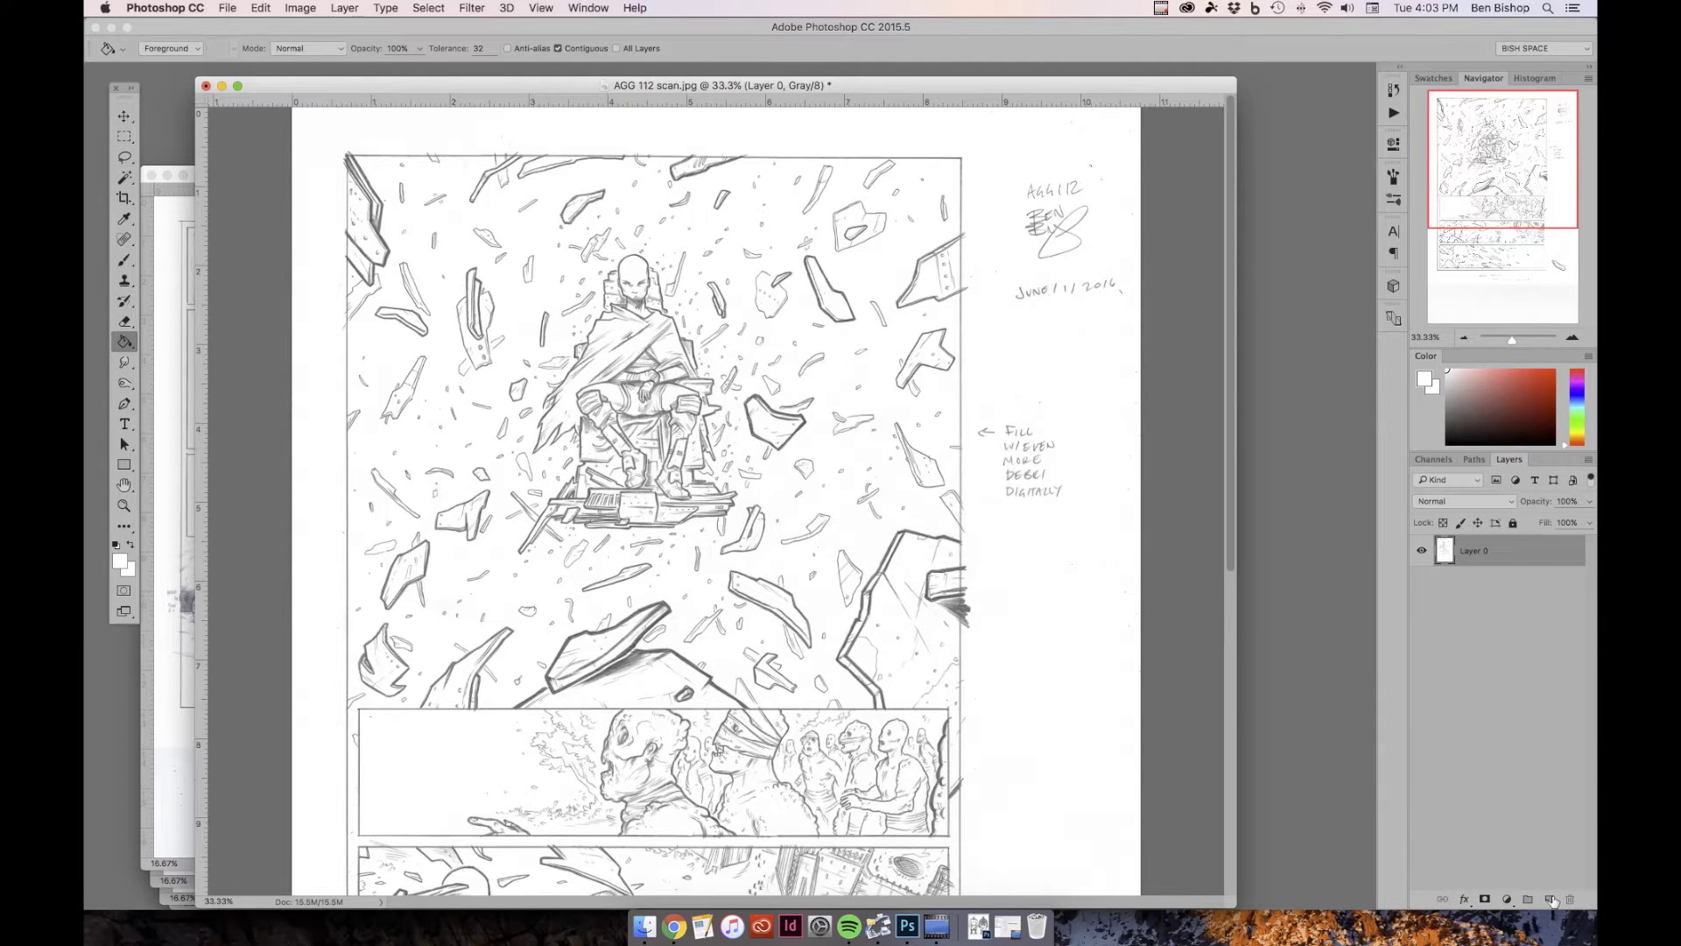
- Add a new layer beneath the artwork layer and fill it with white using the Paint Bucket
{"action": "left_click", "coordinate": [1550, 899], "text": "super"}
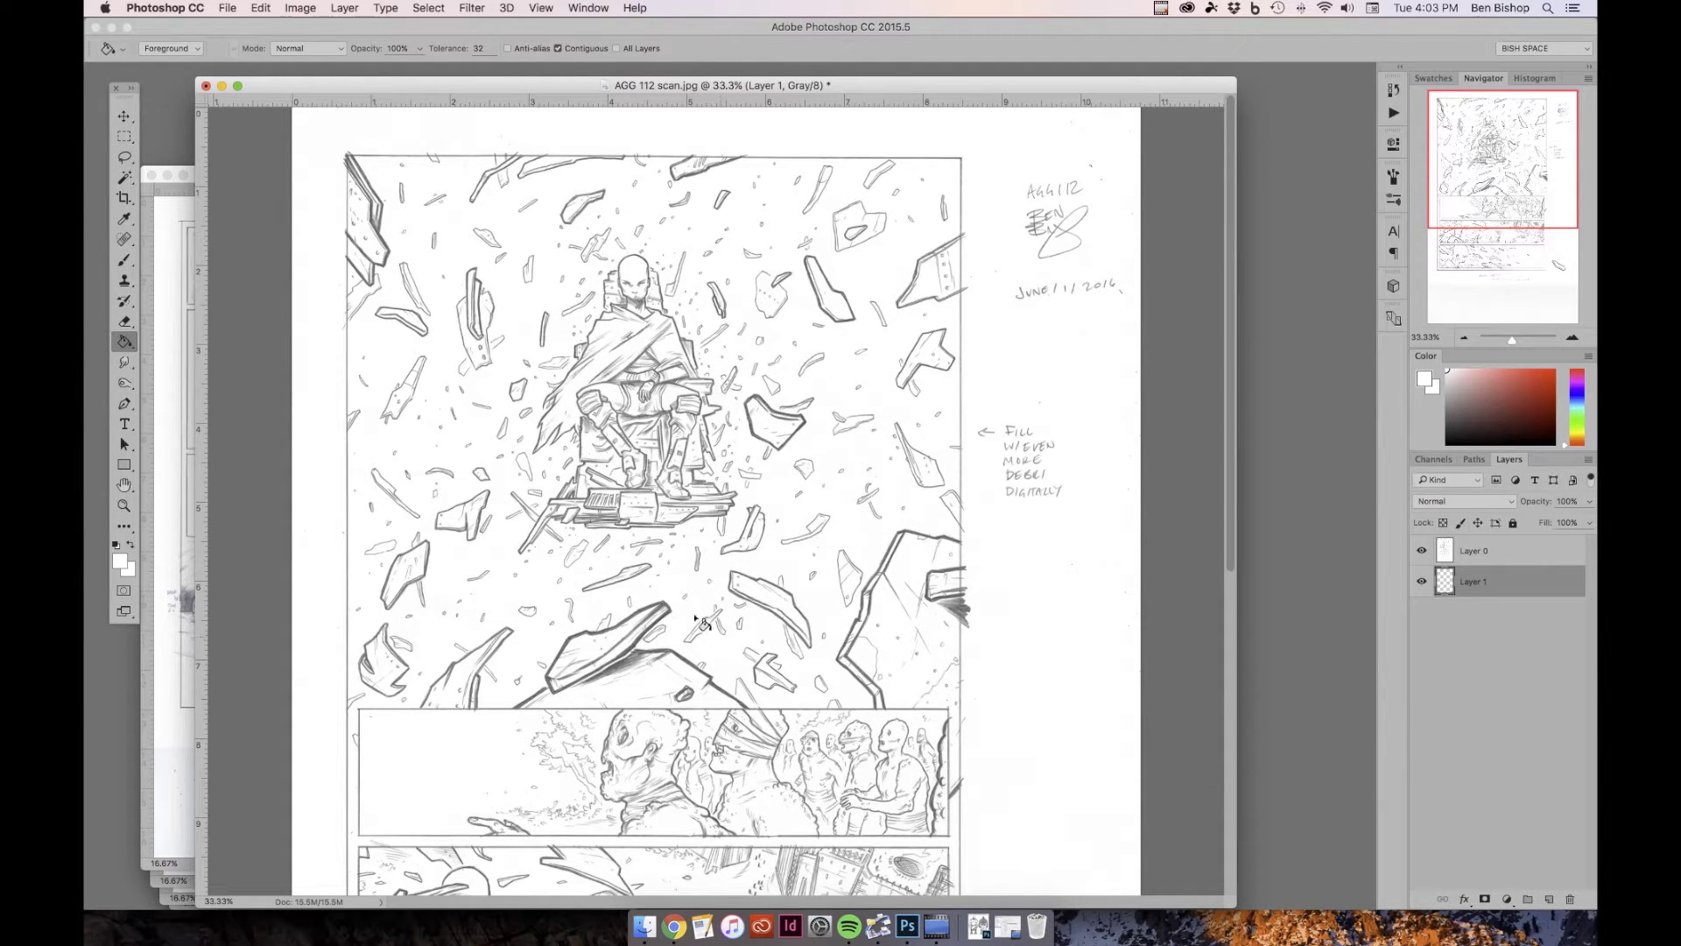
{"action": "key", "text": "i"}
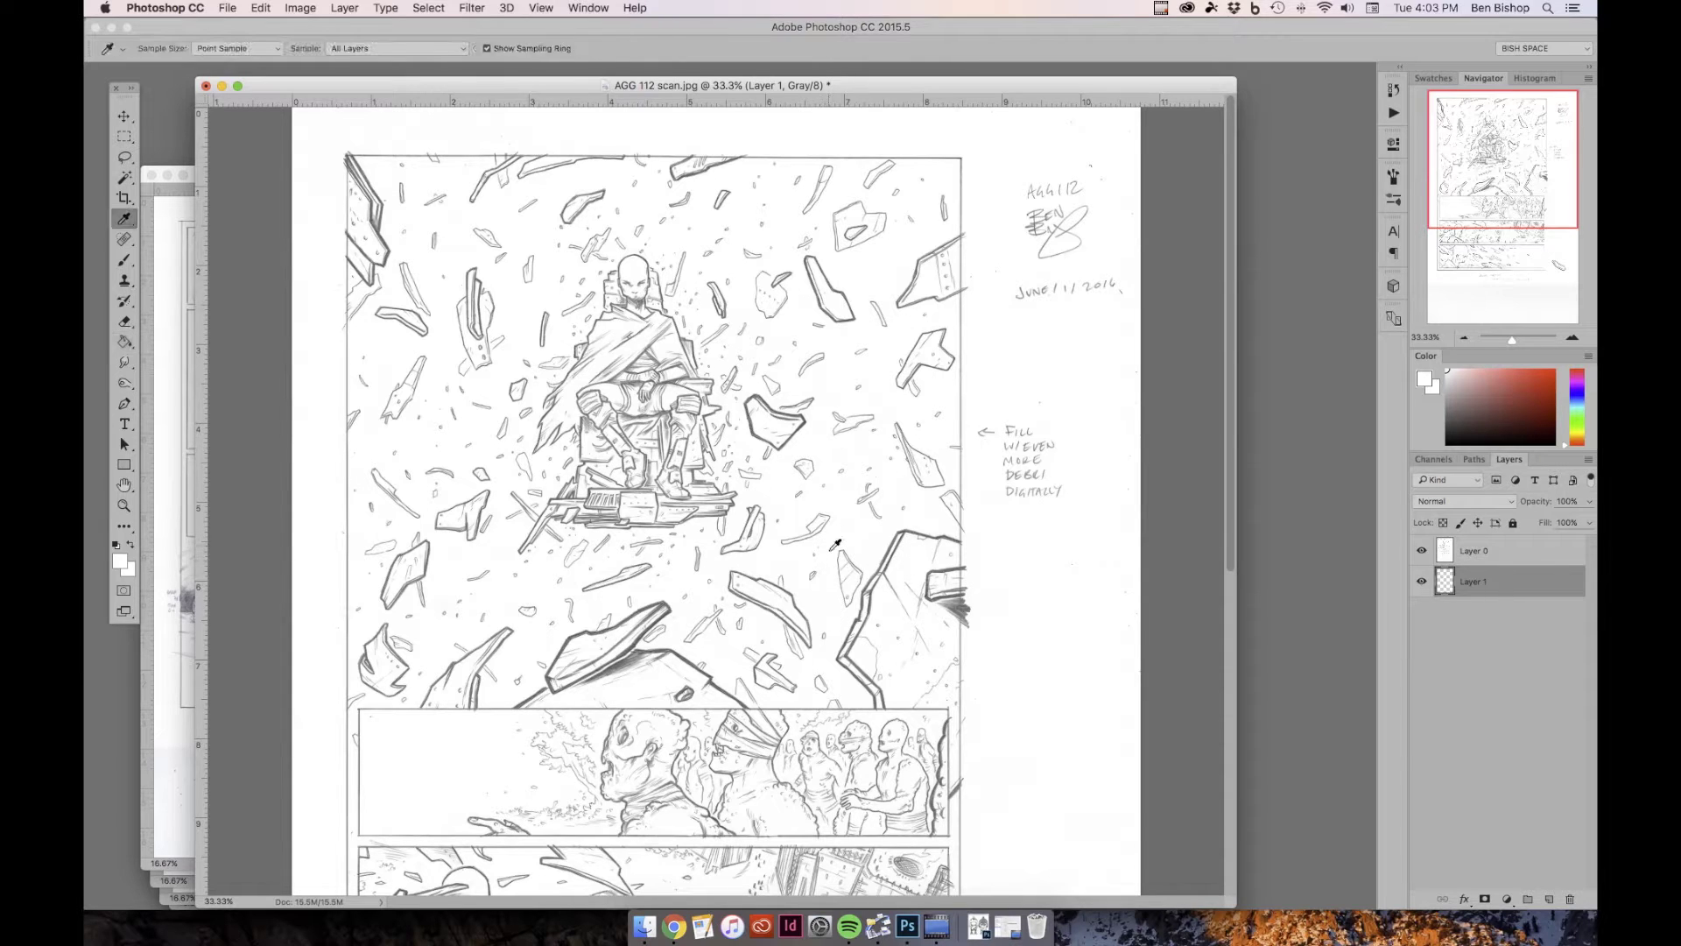
{"action": "key", "text": "g"}
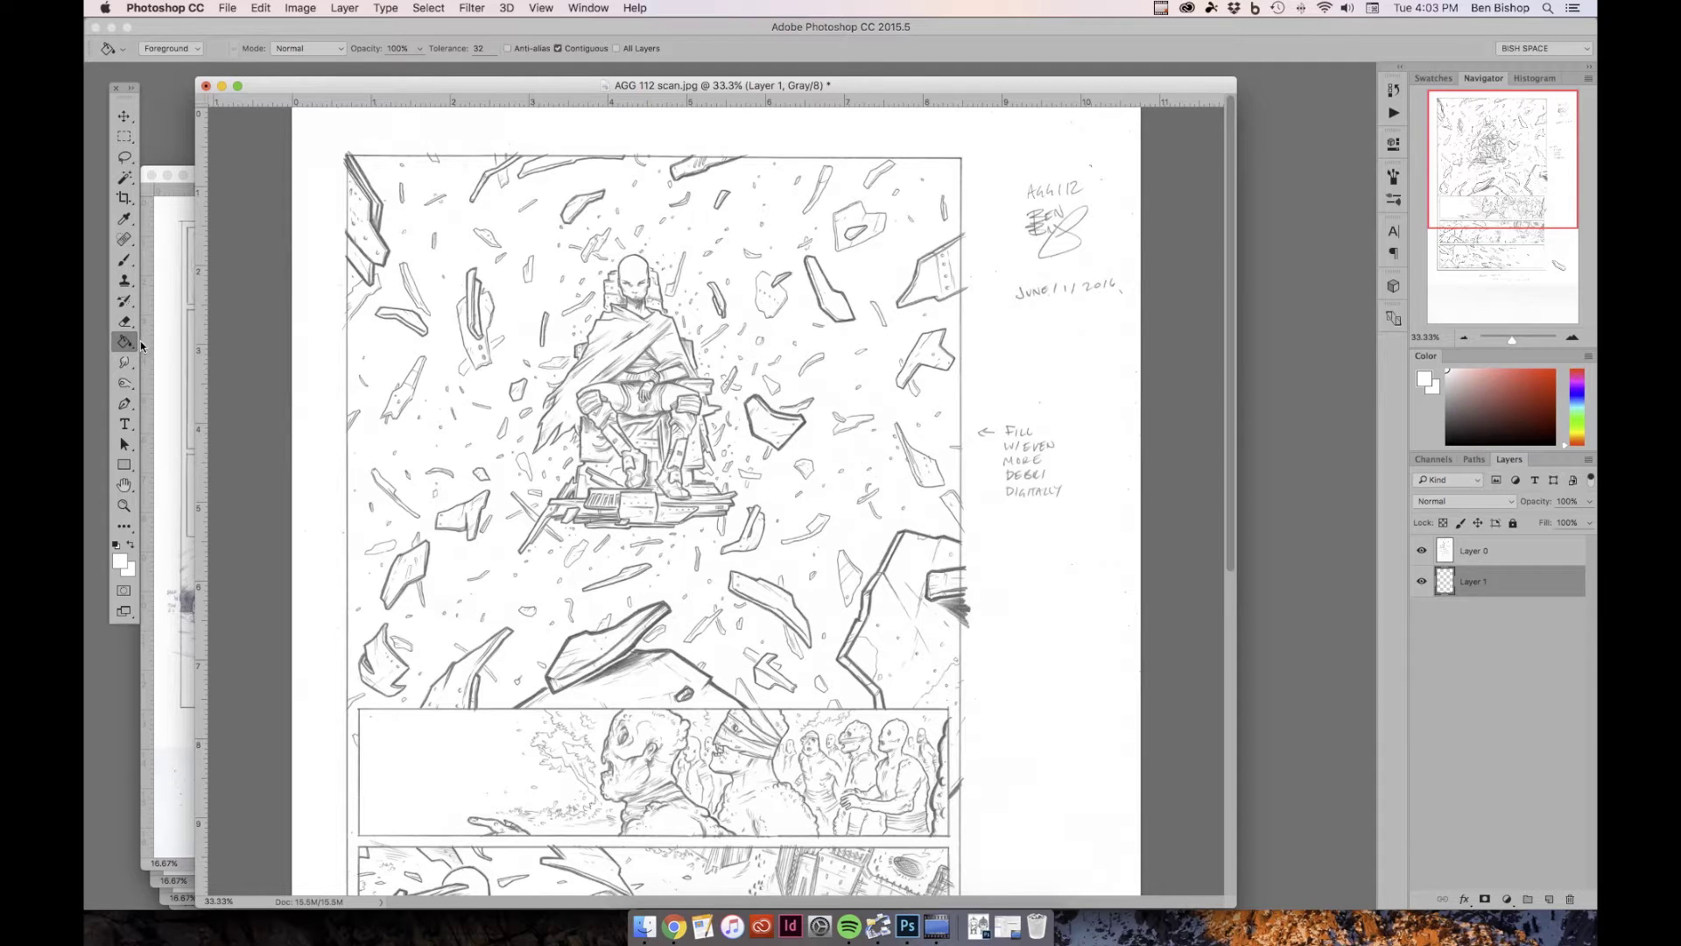
{"action": "left_click", "coordinate": [977, 550]}
{"action": "right_click", "coordinate": [833, 699]}
{"action": "left_click", "coordinate": [1077, 628]}
- Darken the artwork on Layer 0 with Levels, setting the input black point to 85 and the white point to about 252
{"action": "left_click", "coordinate": [1488, 555]}
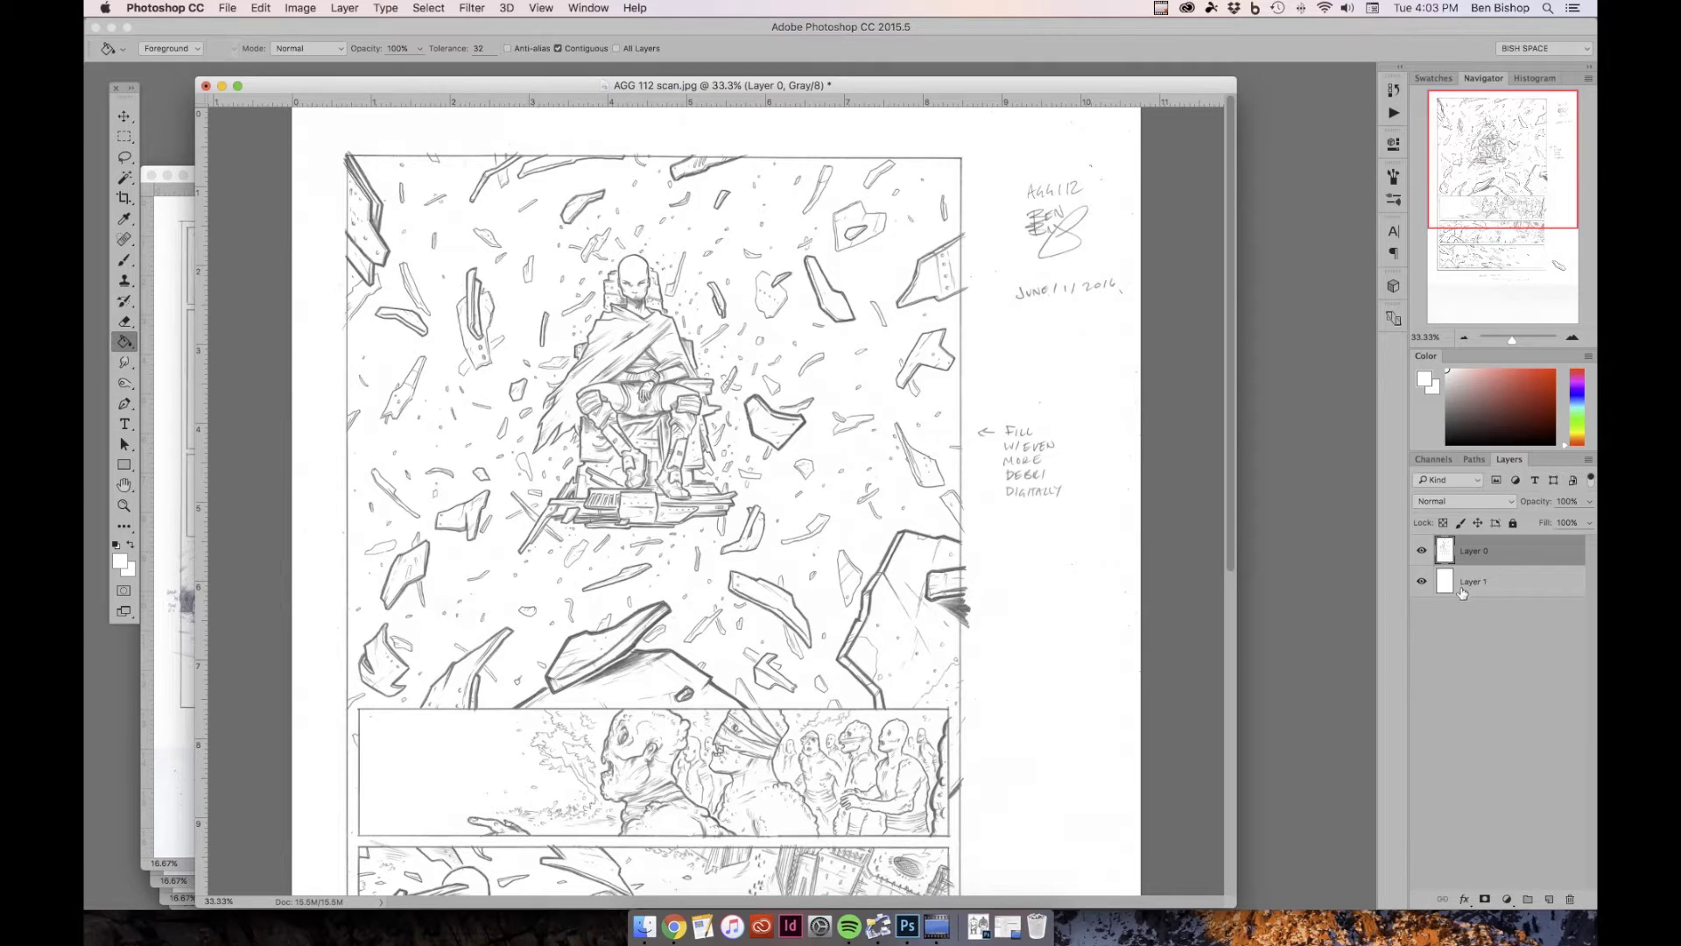
{"action": "left_click", "coordinate": [1573, 338]}
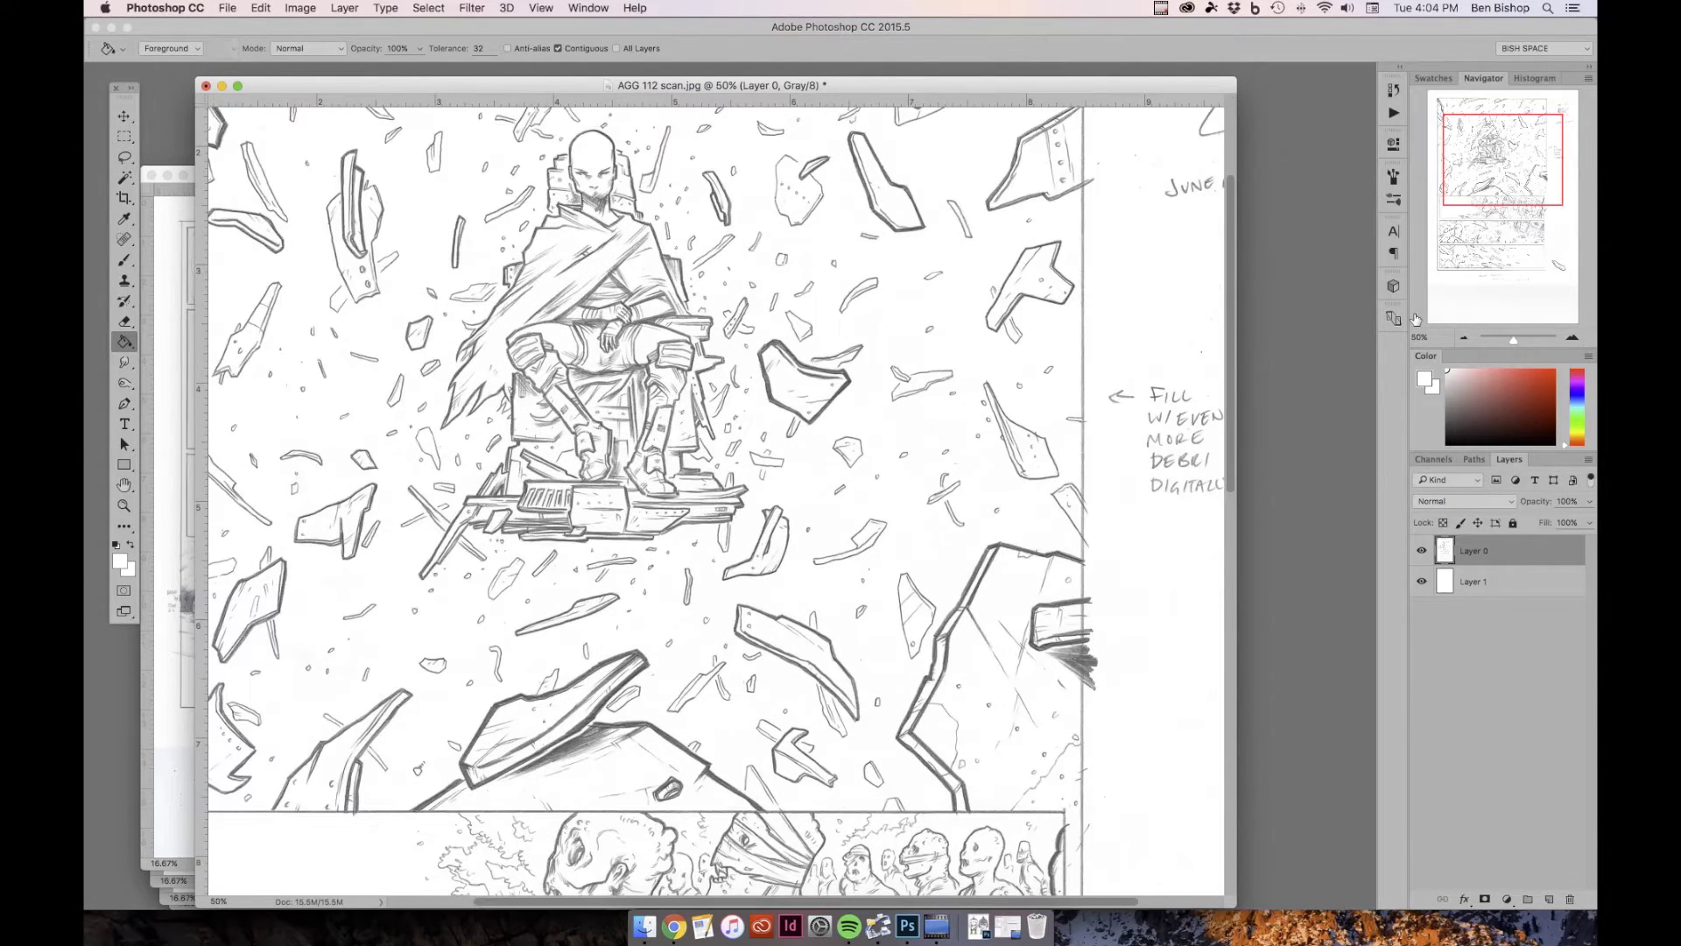
{"action": "left_click_drag", "start_coordinate": [1495, 179], "coordinate": [1465, 175]}
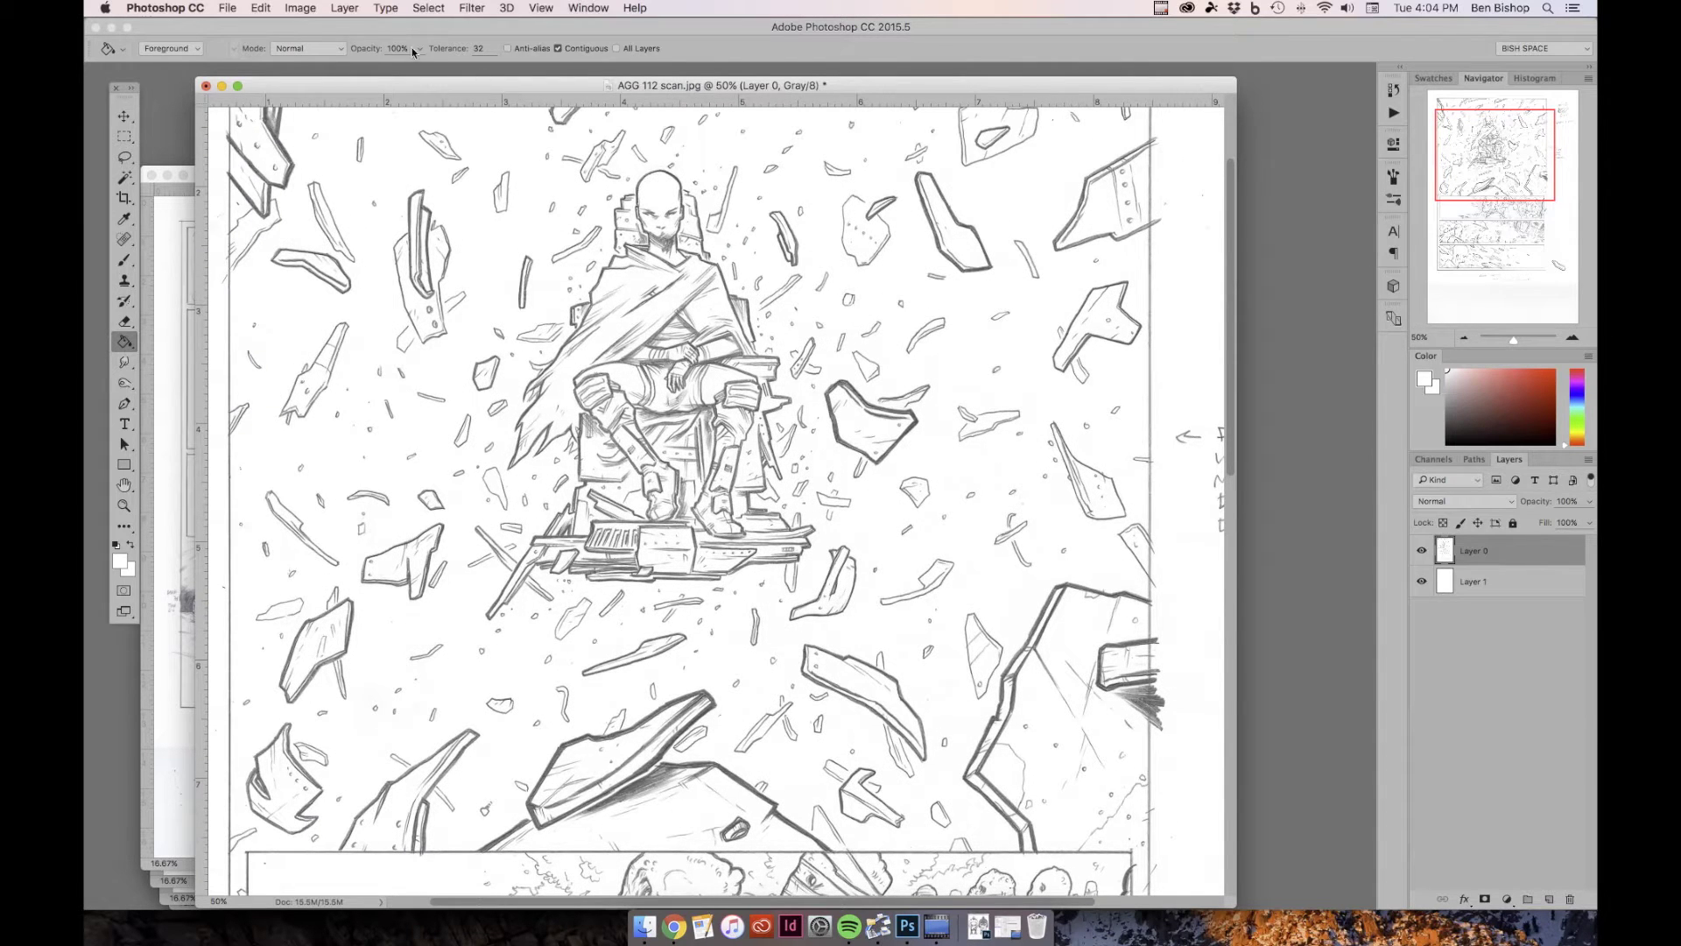
{"action": "left_click", "coordinate": [300, 8]}
{"action": "mouse_move", "coordinate": [350, 52]}
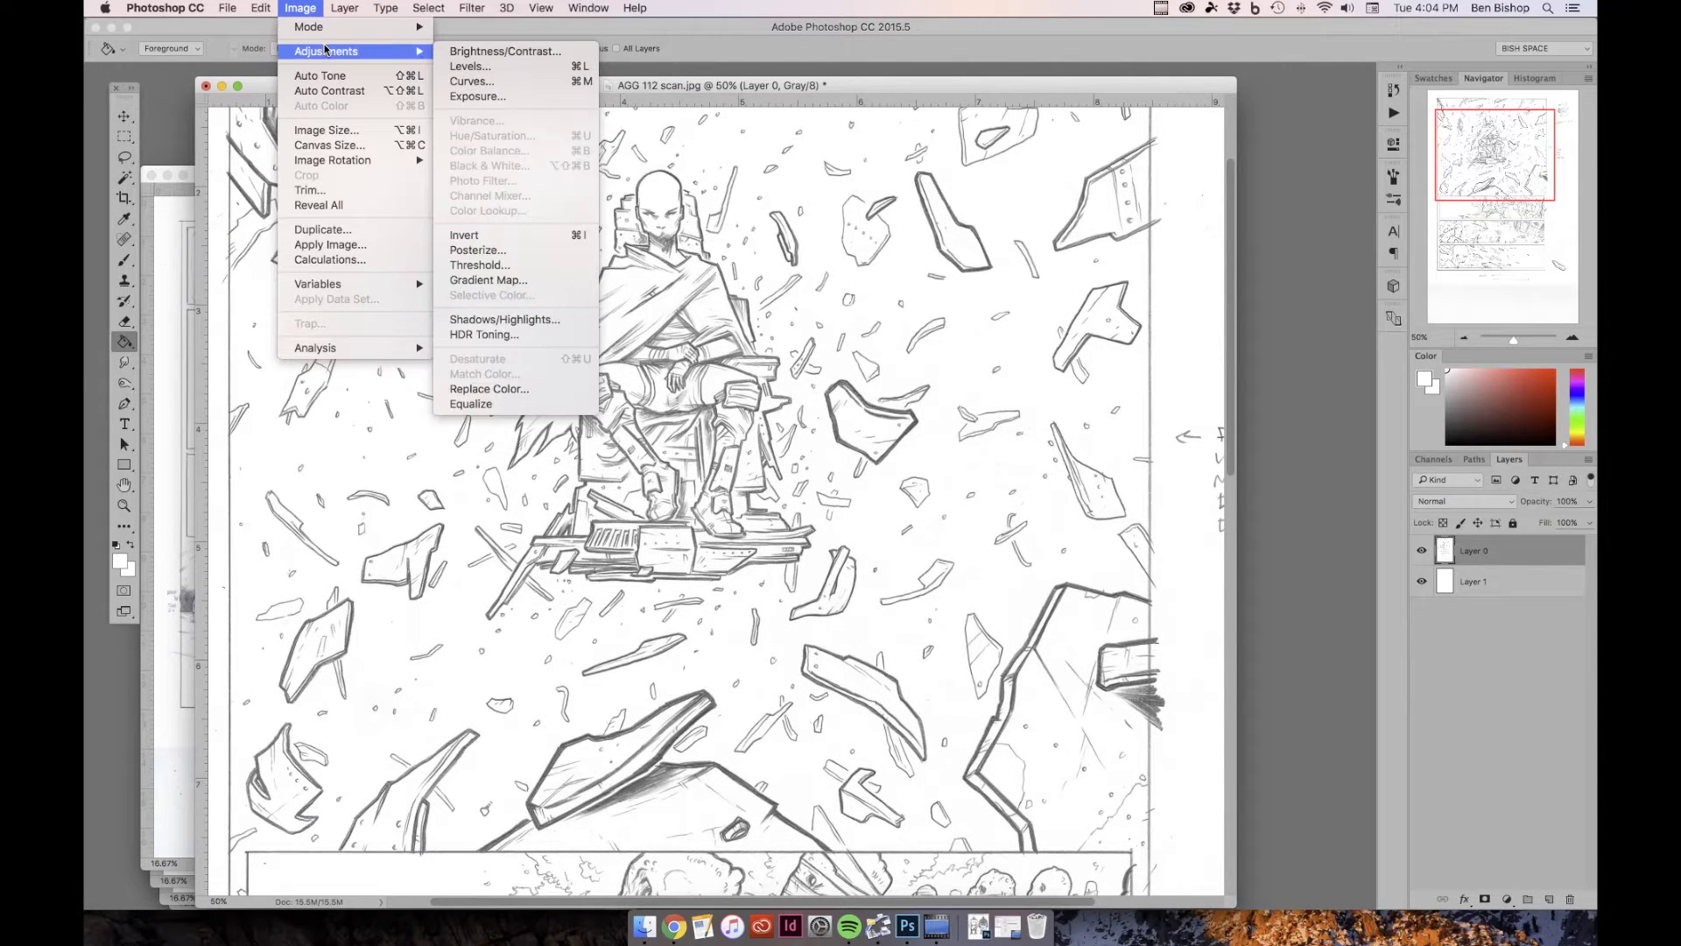
{"action": "left_click", "coordinate": [517, 66]}
{"action": "left_click_drag", "start_coordinate": [841, 329], "coordinate": [901, 336]}
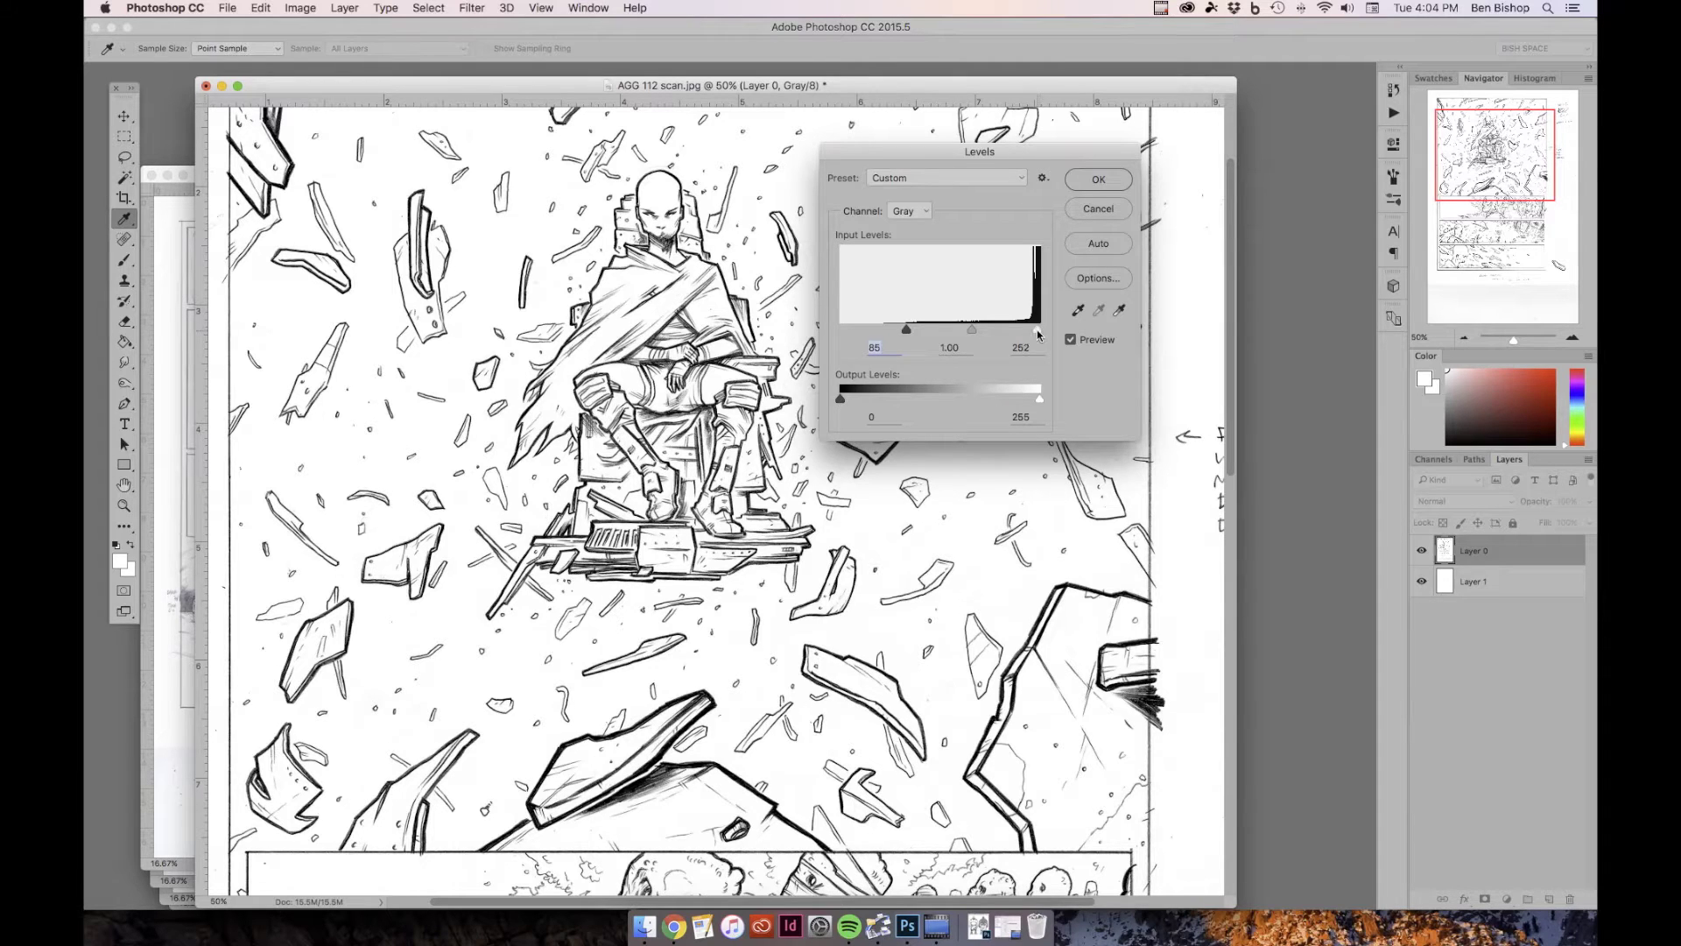
{"action": "left_click_drag", "start_coordinate": [1035, 333], "coordinate": [1034, 332]}
{"action": "left_click", "coordinate": [1105, 180]}
- Set up the Brush tool with white as the foreground colour and reduce its size for fine cleanup on Layer 0
{"action": "left_click_drag", "start_coordinate": [1499, 165], "coordinate": [1490, 180]}
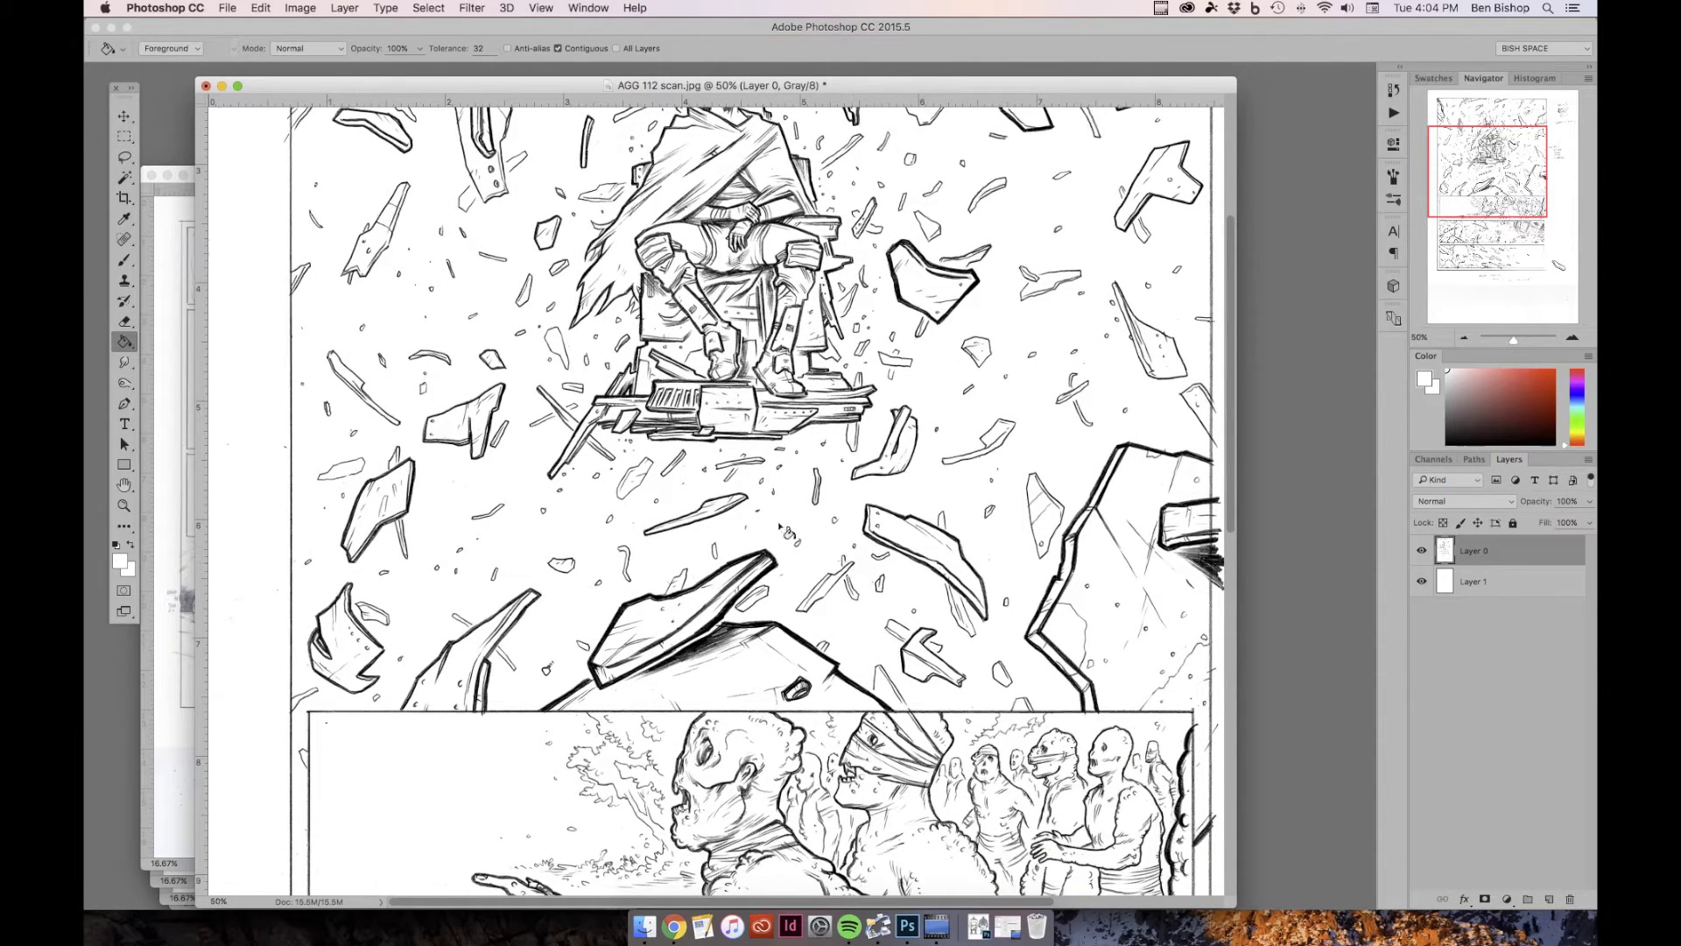
{"action": "left_click", "coordinate": [126, 265]}
{"action": "left_click_drag", "start_coordinate": [1525, 189], "coordinate": [1501, 245]}
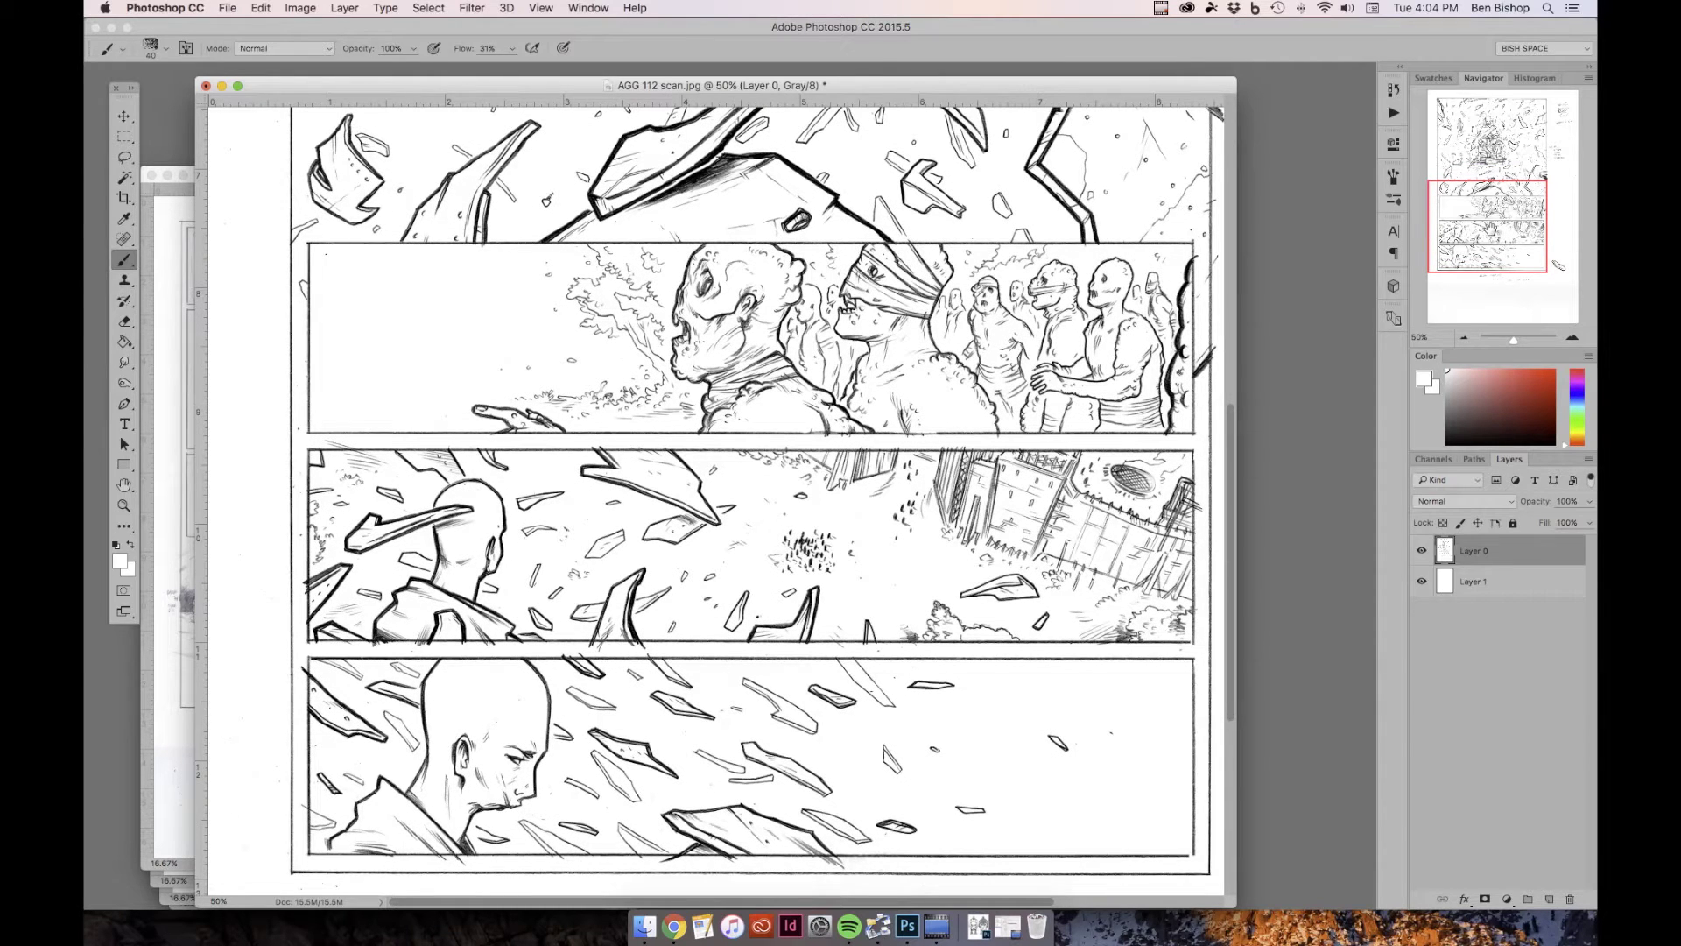
{"action": "left_click", "coordinate": [125, 218]}
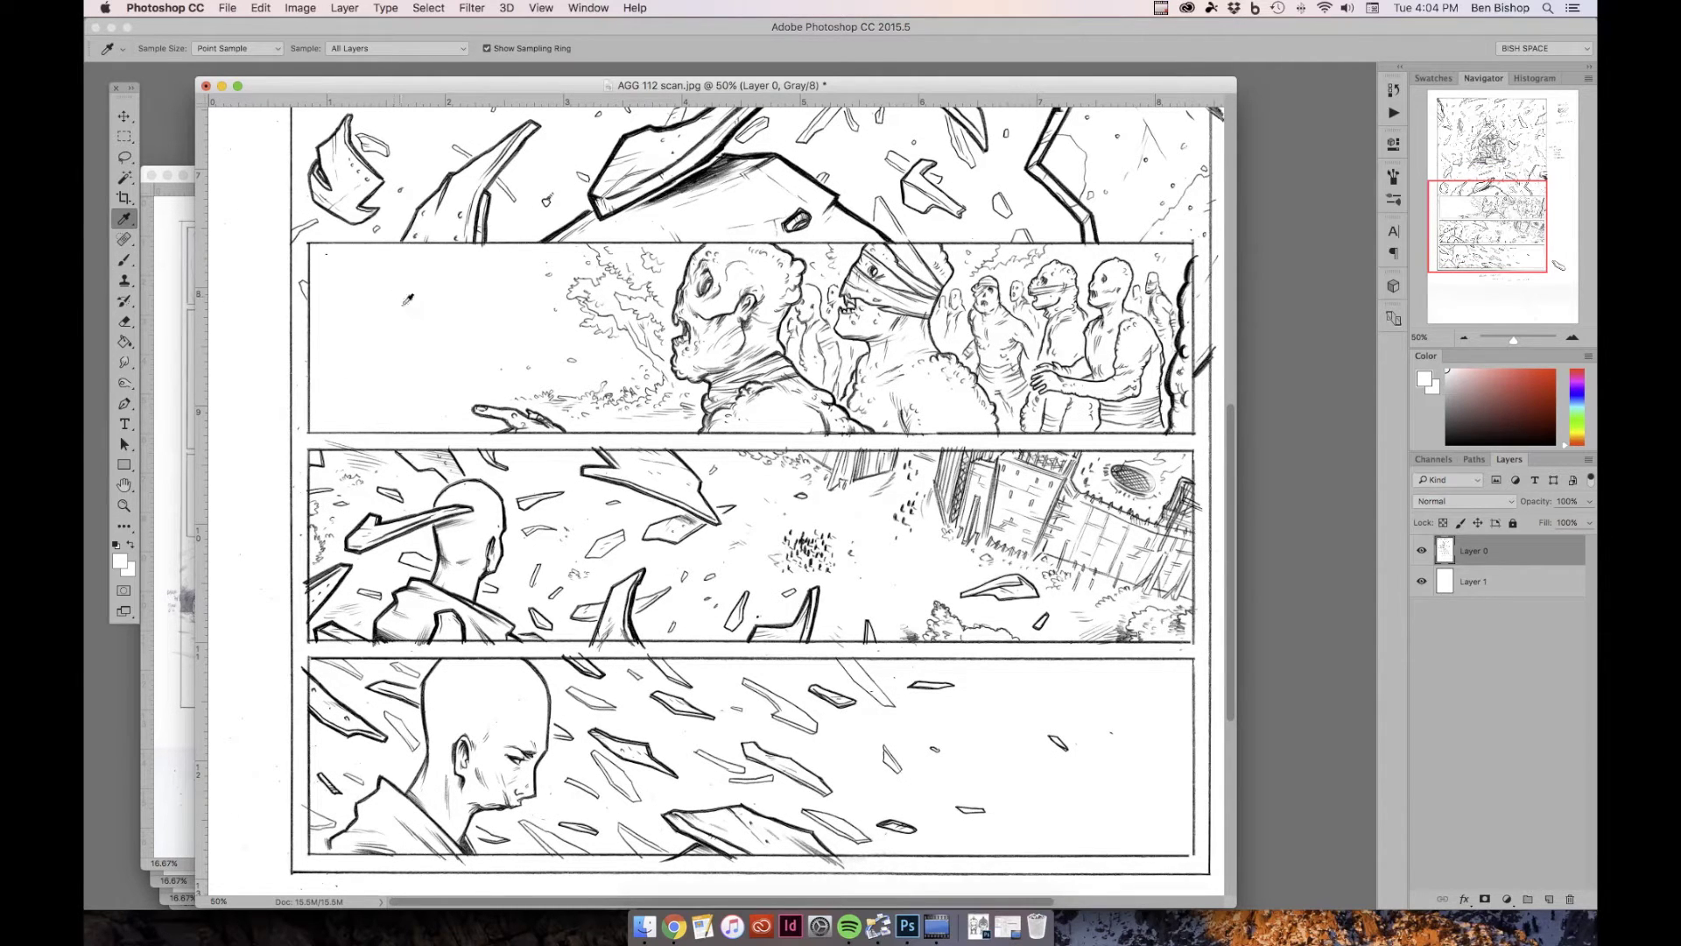
{"action": "key", "text": "b"}
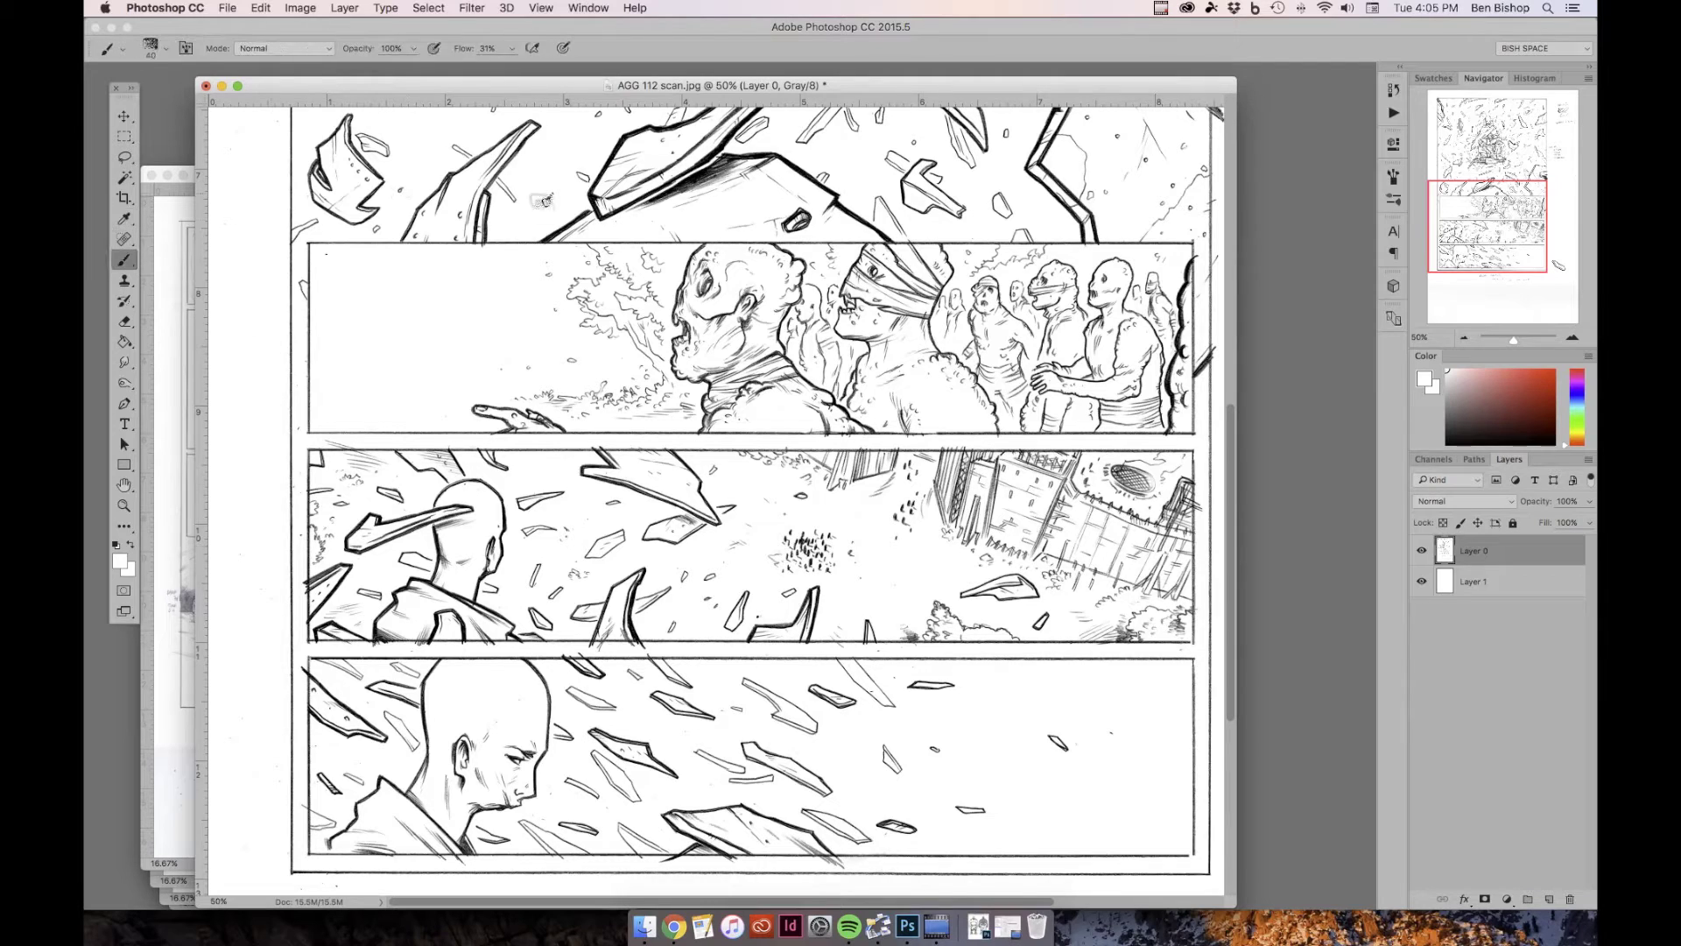
{"action": "key", "text": "bracketleft"}
{"action": "key", "text": "bracketleft"}
{"action": "key", "text": "bracketleft"}
{"action": "key", "text": "bracketleft"}
- Inspect the darkened line art up close across the lower panels, the seated figure and the area around the blindfolded figure
{"action": "key", "text": "super+equal"}
{"action": "key", "text": "super+equal"}
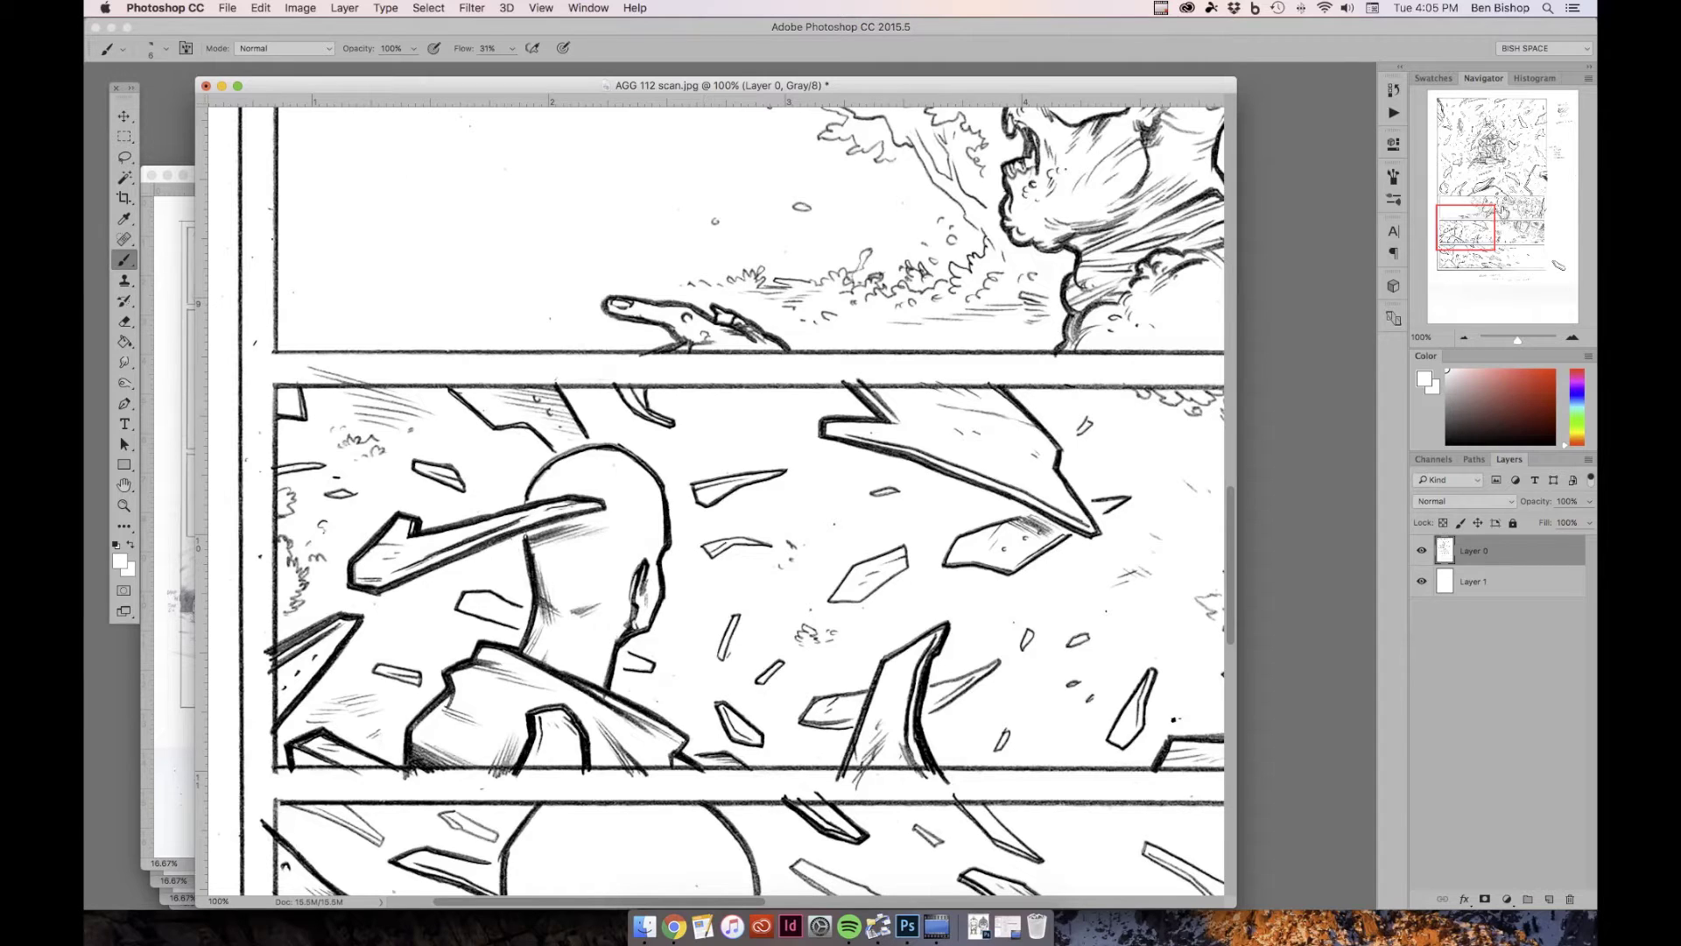
{"action": "left_click_drag", "start_coordinate": [1476, 229], "coordinate": [1475, 253]}
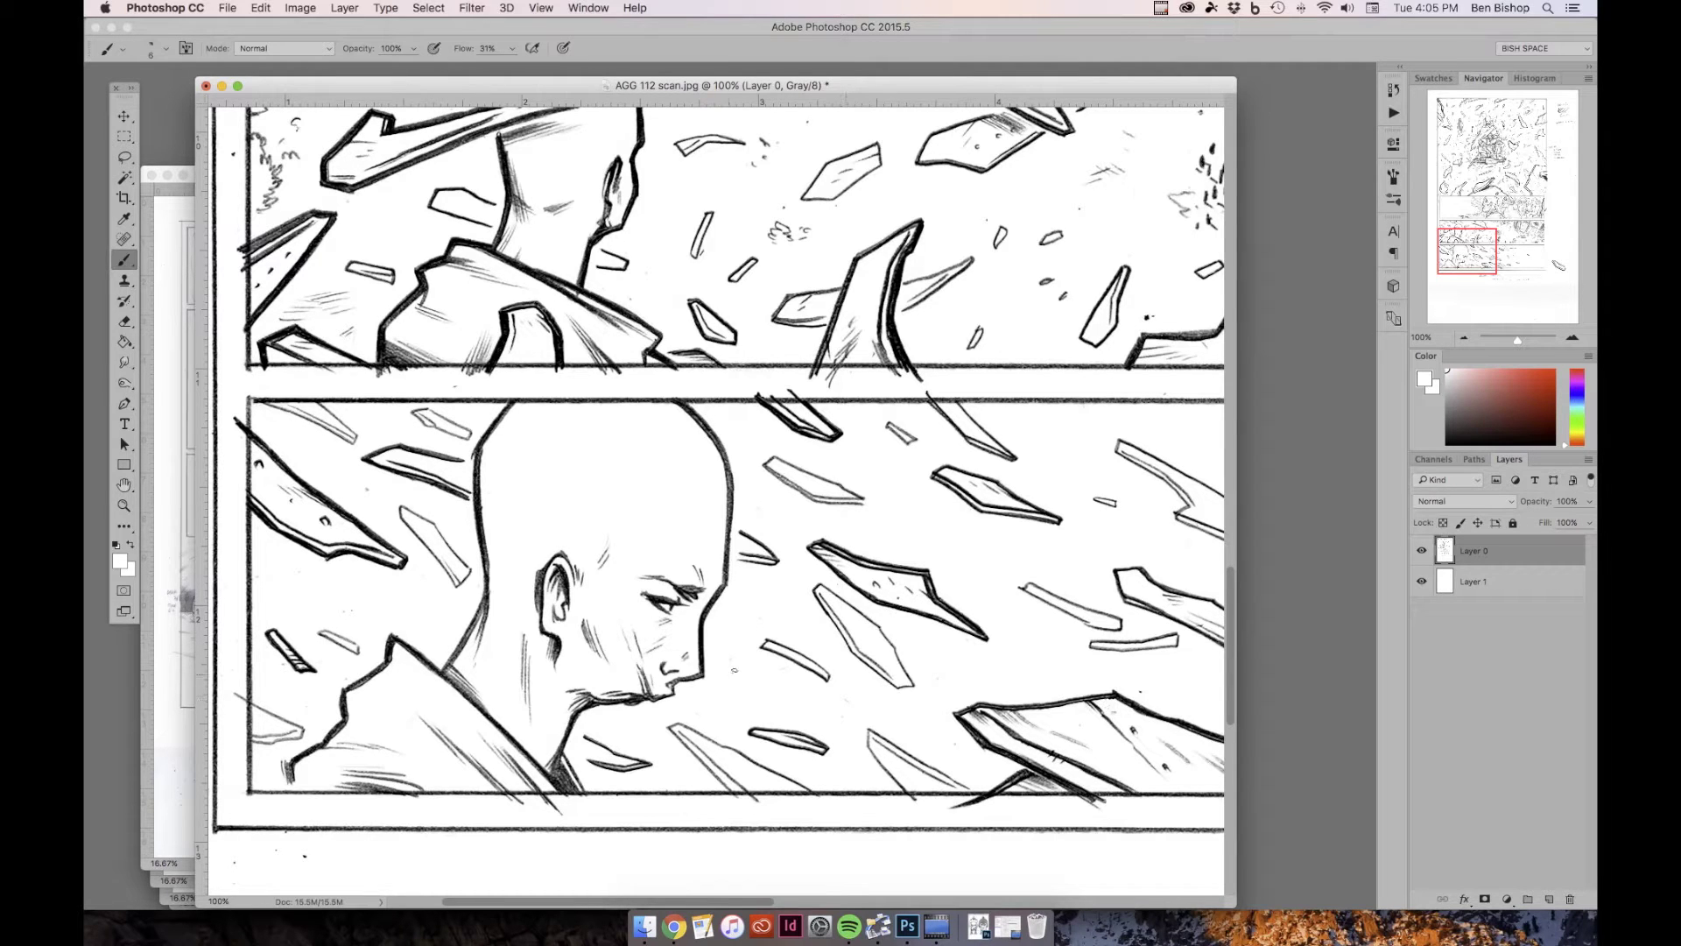
{"action": "left_click_drag", "start_coordinate": [1481, 254], "coordinate": [1520, 254]}
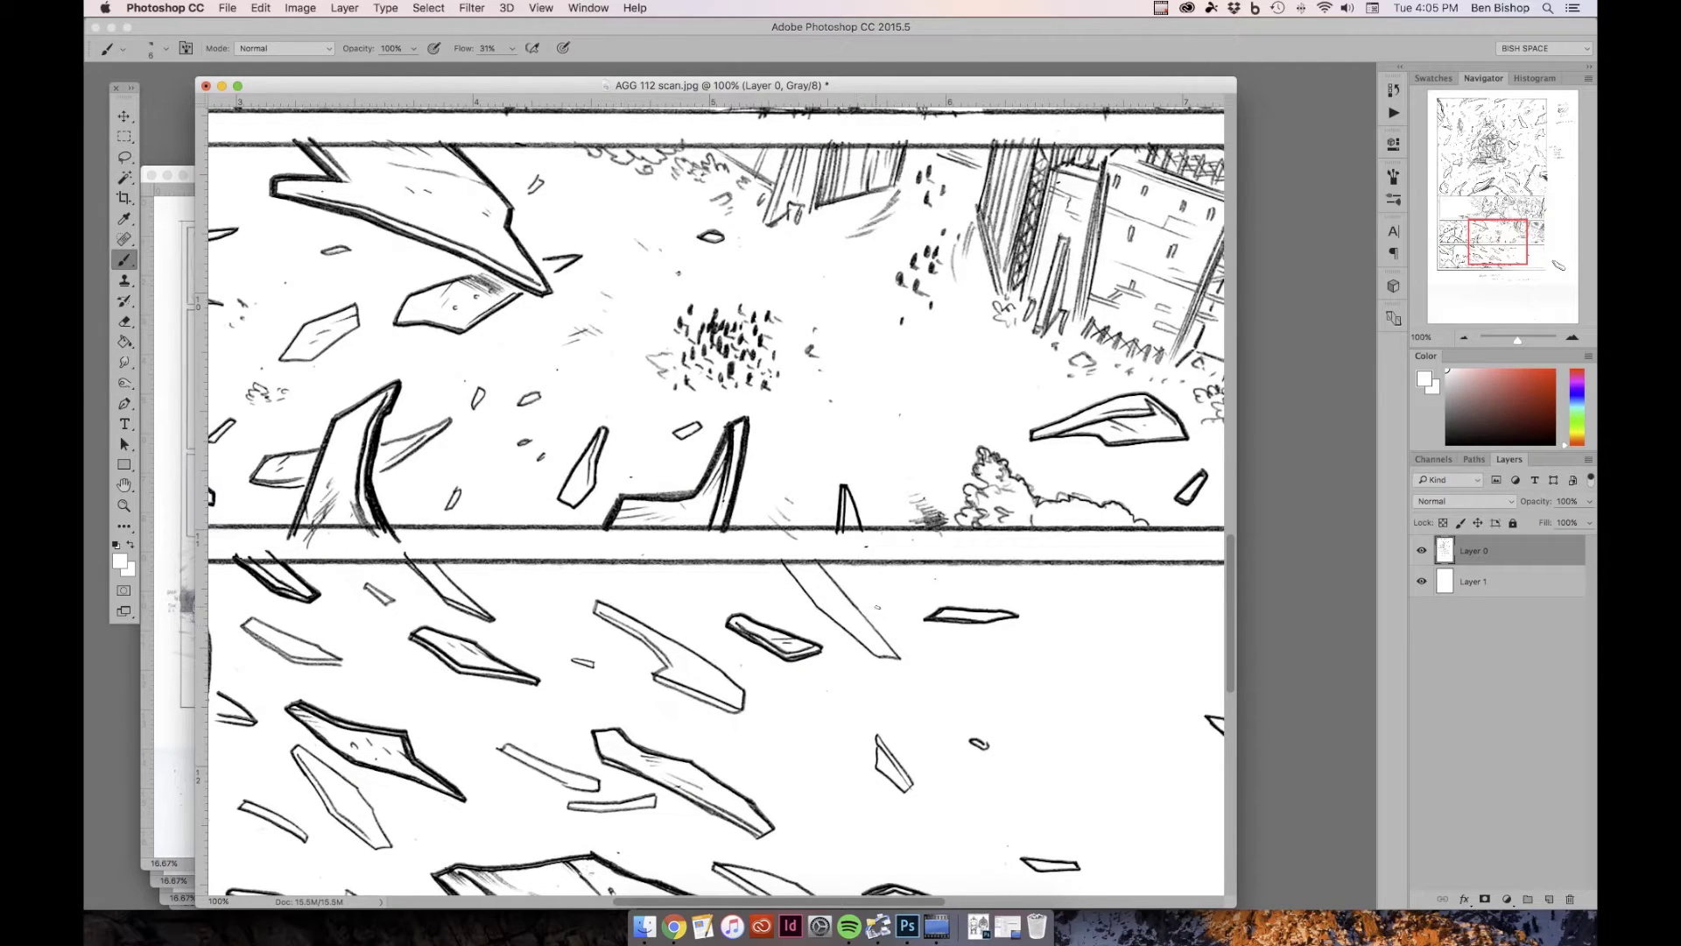
{"action": "left_click_drag", "start_coordinate": [1502, 258], "coordinate": [1513, 163]}
{"action": "left_click", "coordinate": [1466, 339]}
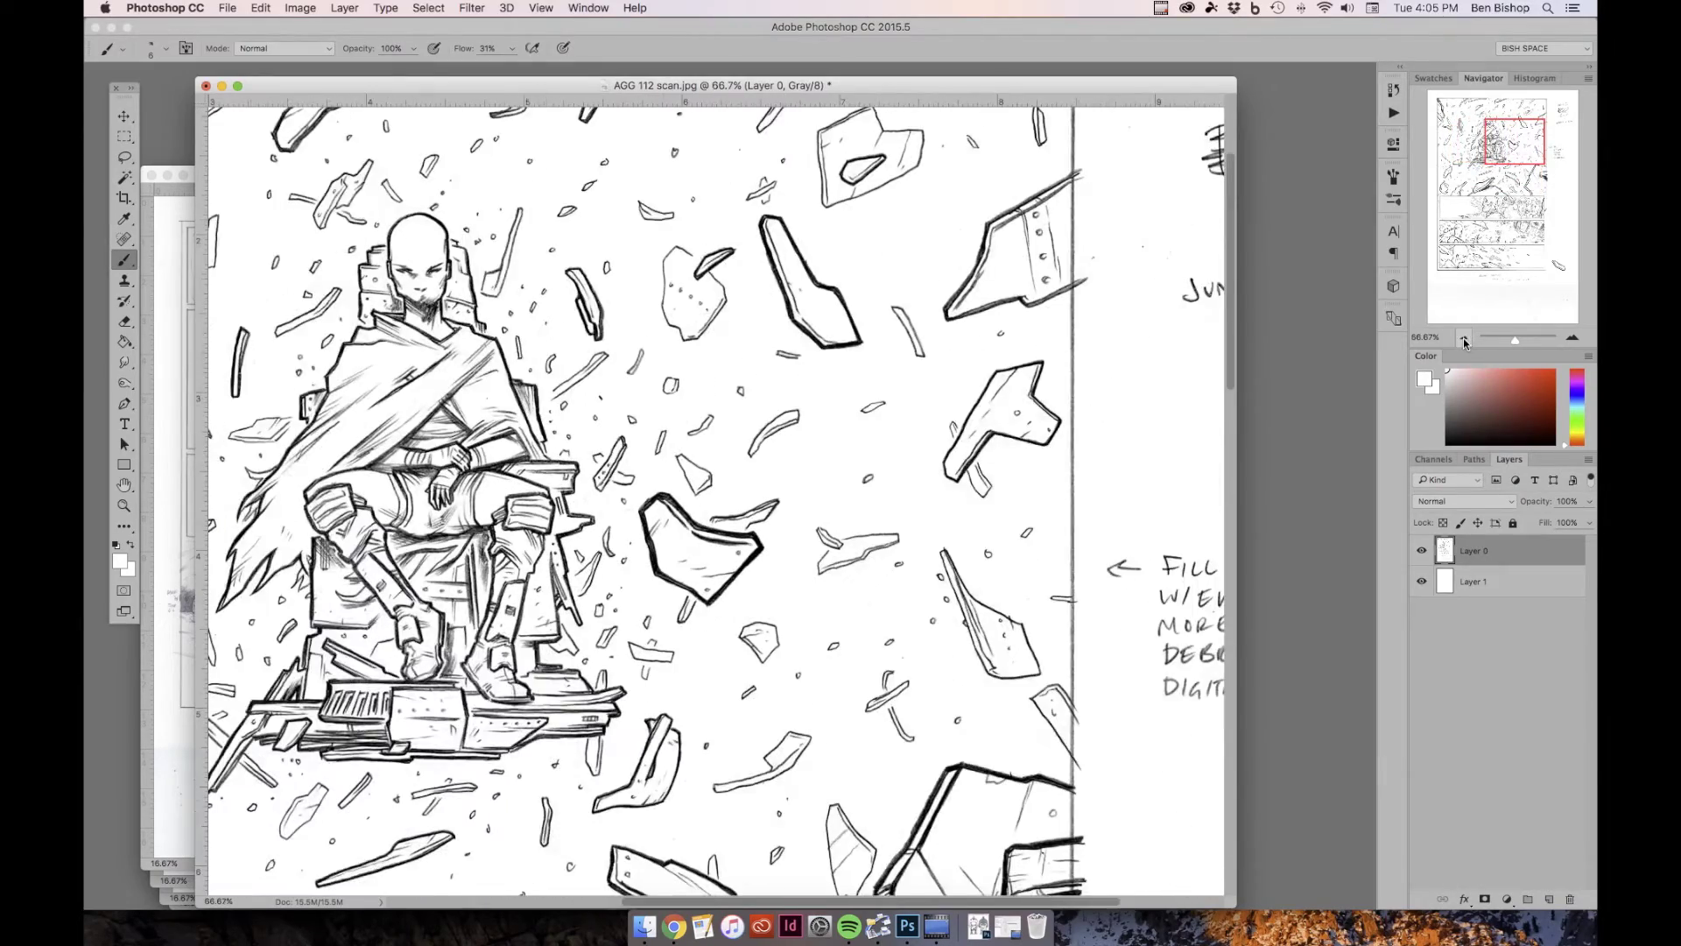
{"action": "left_click_drag", "start_coordinate": [1522, 171], "coordinate": [1528, 219]}
{"action": "left_click", "coordinate": [1465, 337]}
{"action": "left_click", "coordinate": [1573, 337]}
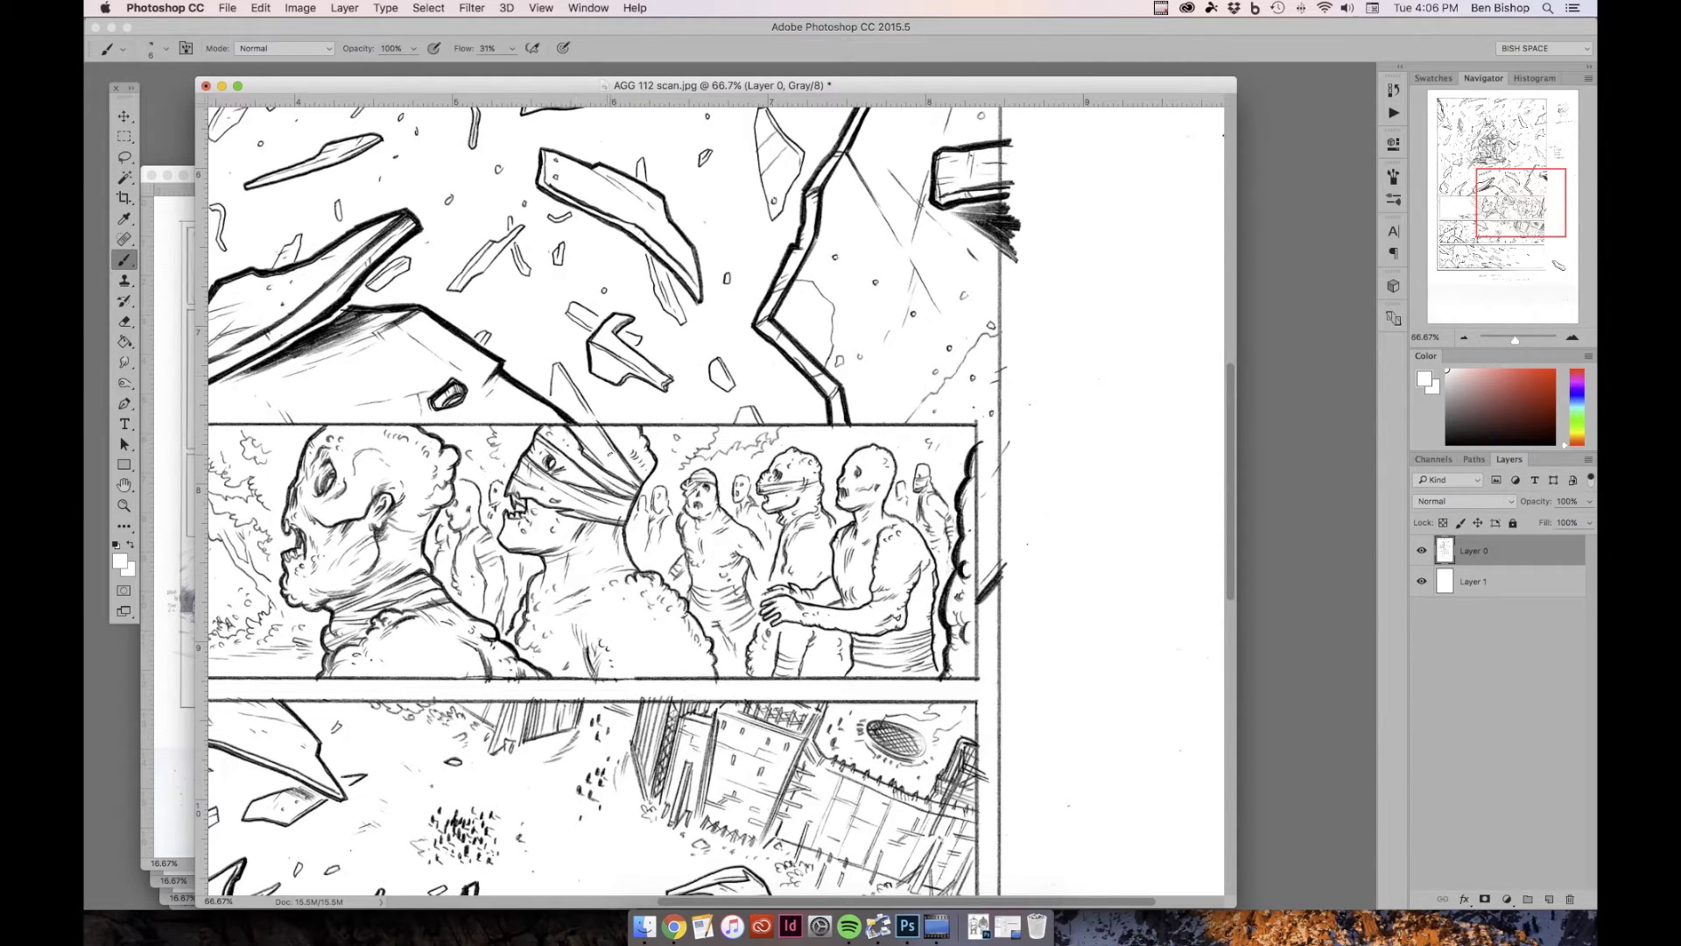
- Lasso the thin debris shard above the blindfolded figure's head, rotate it about -18.71° with Free Transform, nudge it slightly and deselect
{"action": "left_click", "coordinate": [127, 159]}
{"action": "mouse_move", "coordinate": [578, 376]}
{"action": "left_mouse_down"}
{"action": "mouse_move", "coordinate": [603, 407]}
{"action": "mouse_move", "coordinate": [587, 422]}
{"action": "mouse_move", "coordinate": [560, 409]}
{"action": "mouse_move", "coordinate": [555, 350]}
{"action": "left_mouse_up"}
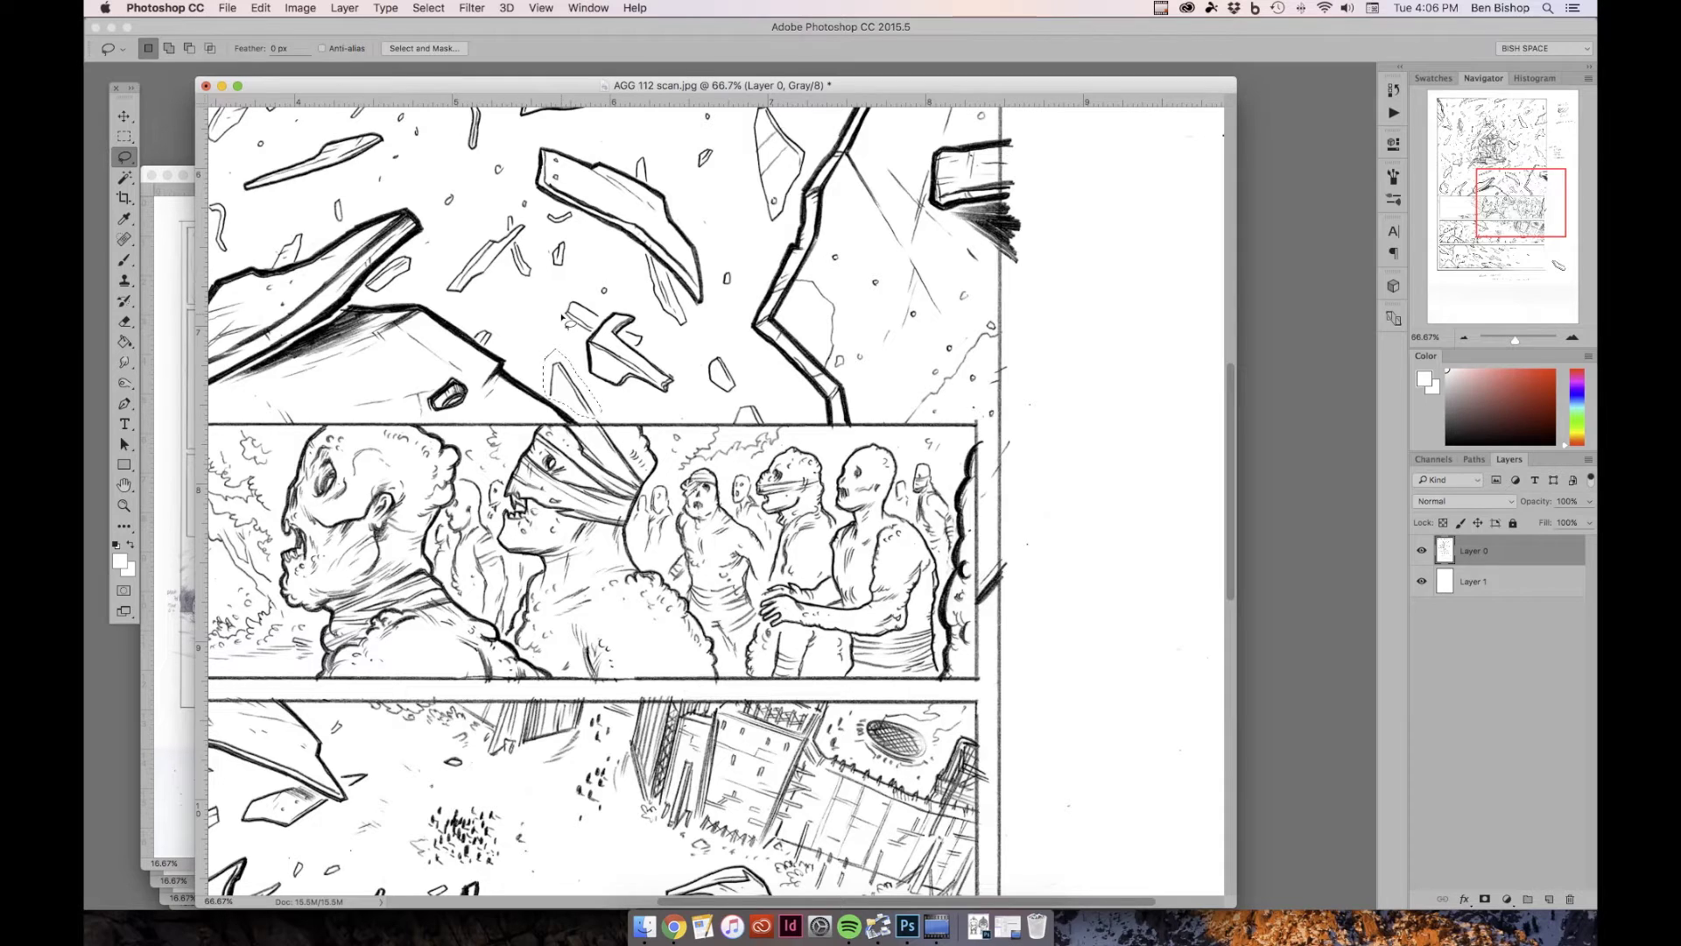
{"action": "left_click", "coordinate": [261, 9]}
{"action": "left_click", "coordinate": [337, 328]}
{"action": "left_click_drag", "start_coordinate": [664, 474], "coordinate": [681, 441]}
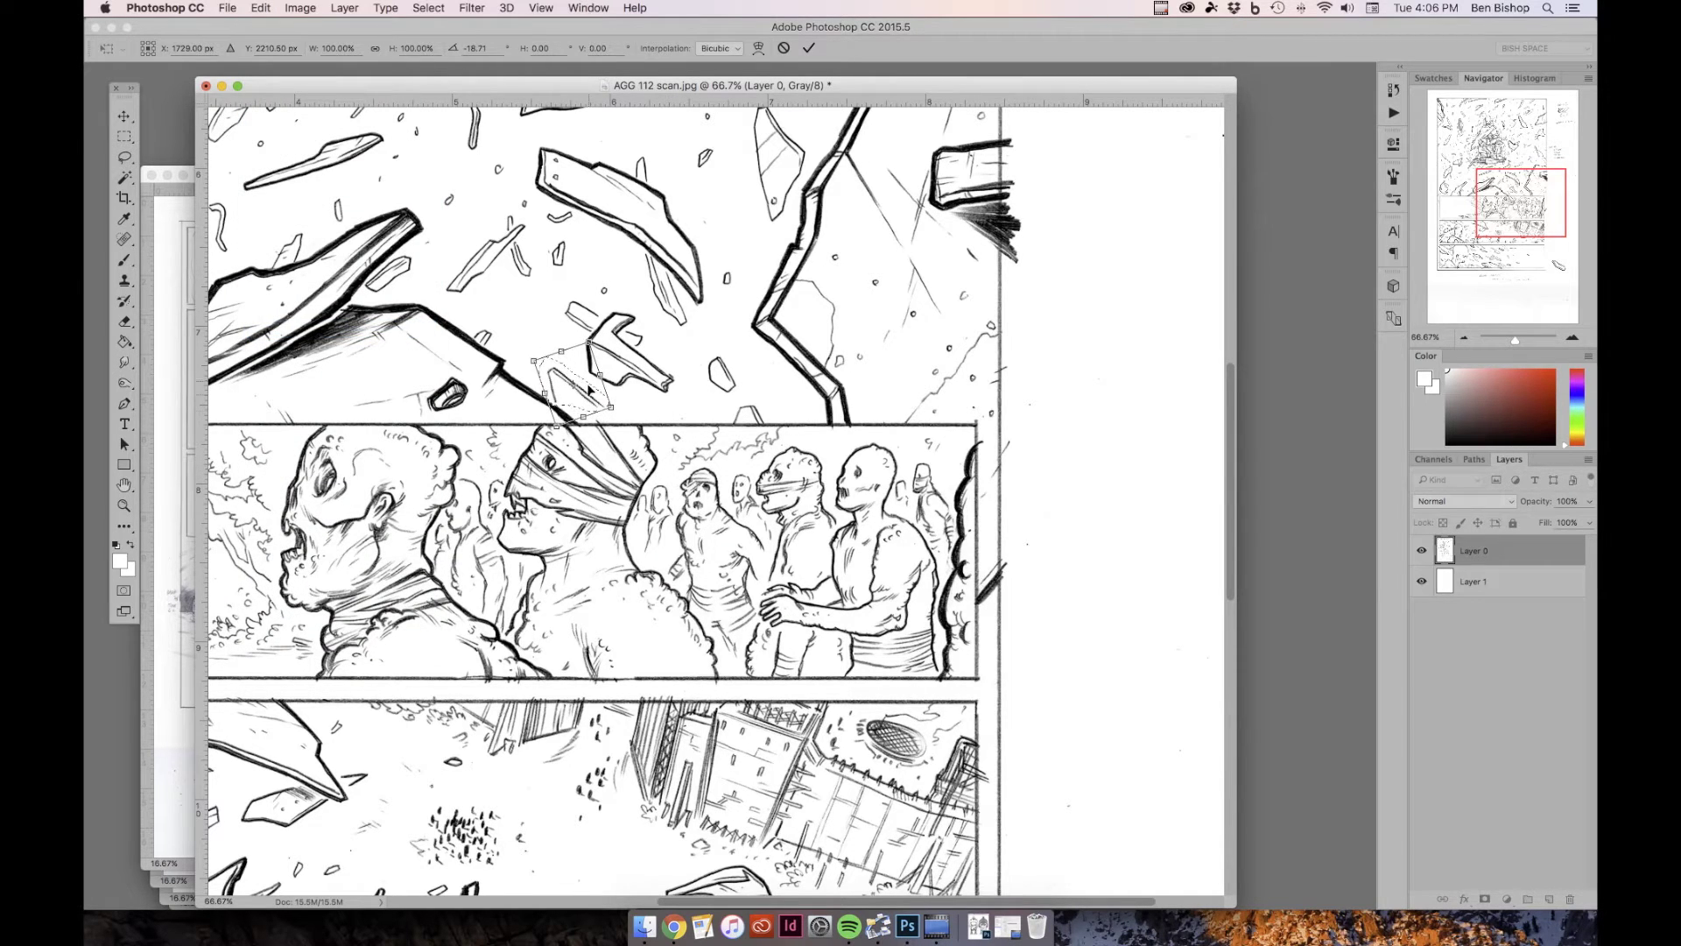
{"action": "left_click_drag", "start_coordinate": [592, 397], "coordinate": [593, 400]}
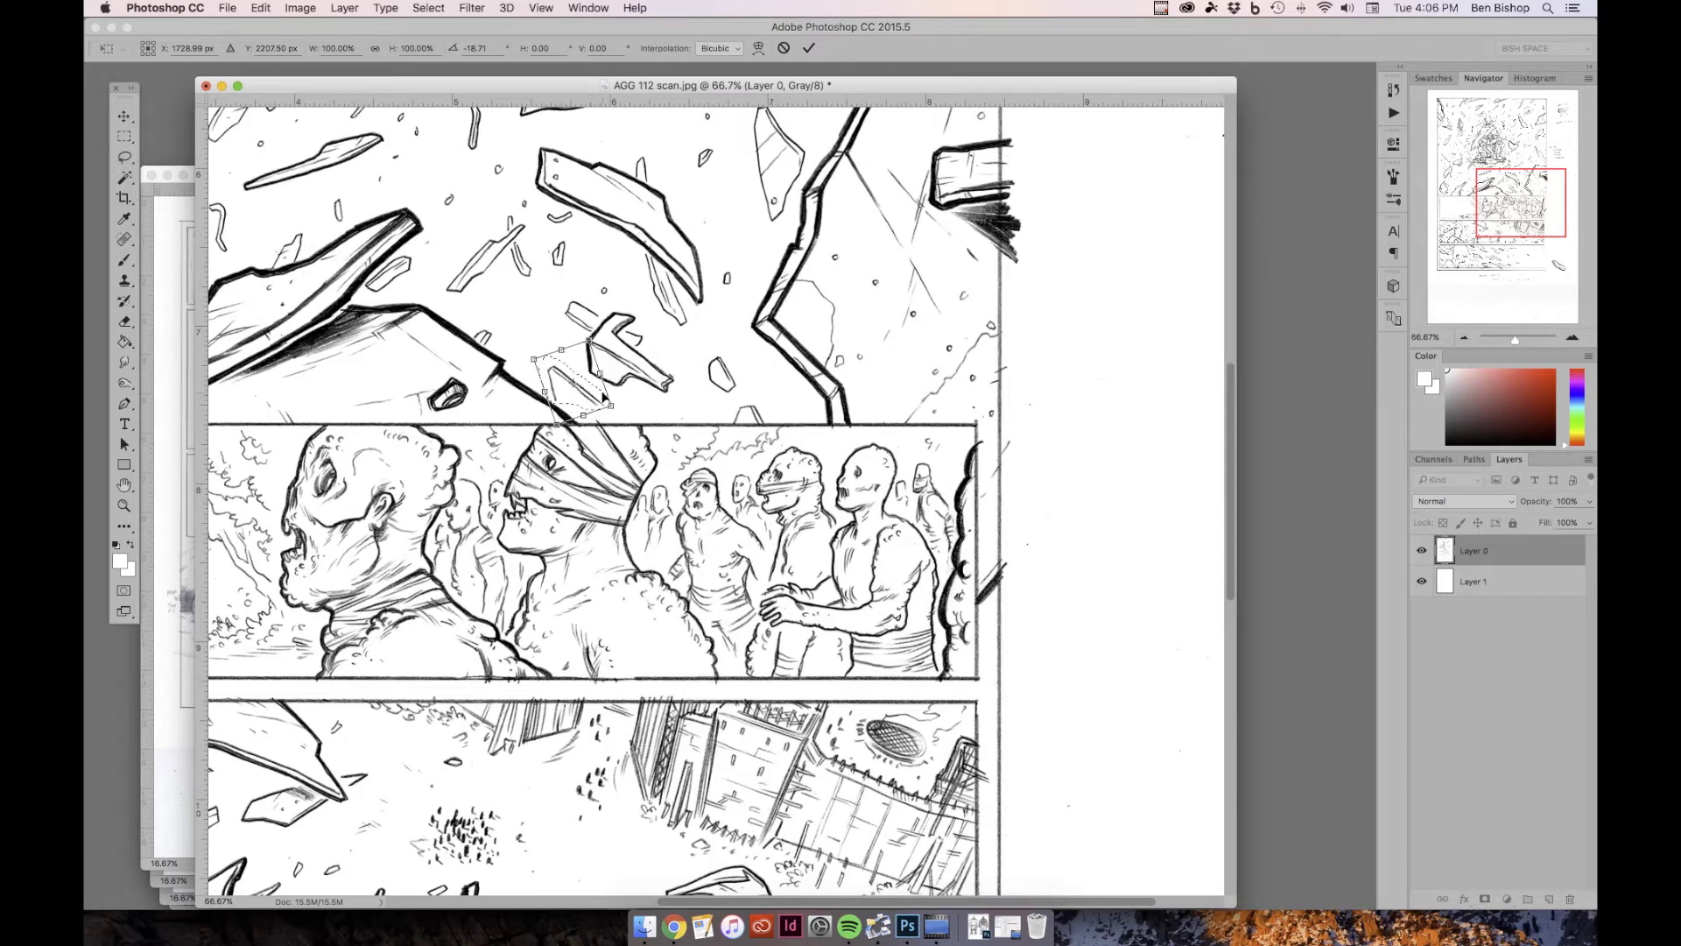
{"action": "key", "text": "Return"}
{"action": "key", "text": "ctrl+d"}
- Touch up the linework beside the rotated shard at the panel edge with the Brush, using black as the foreground colour
{"action": "key", "text": "b"}
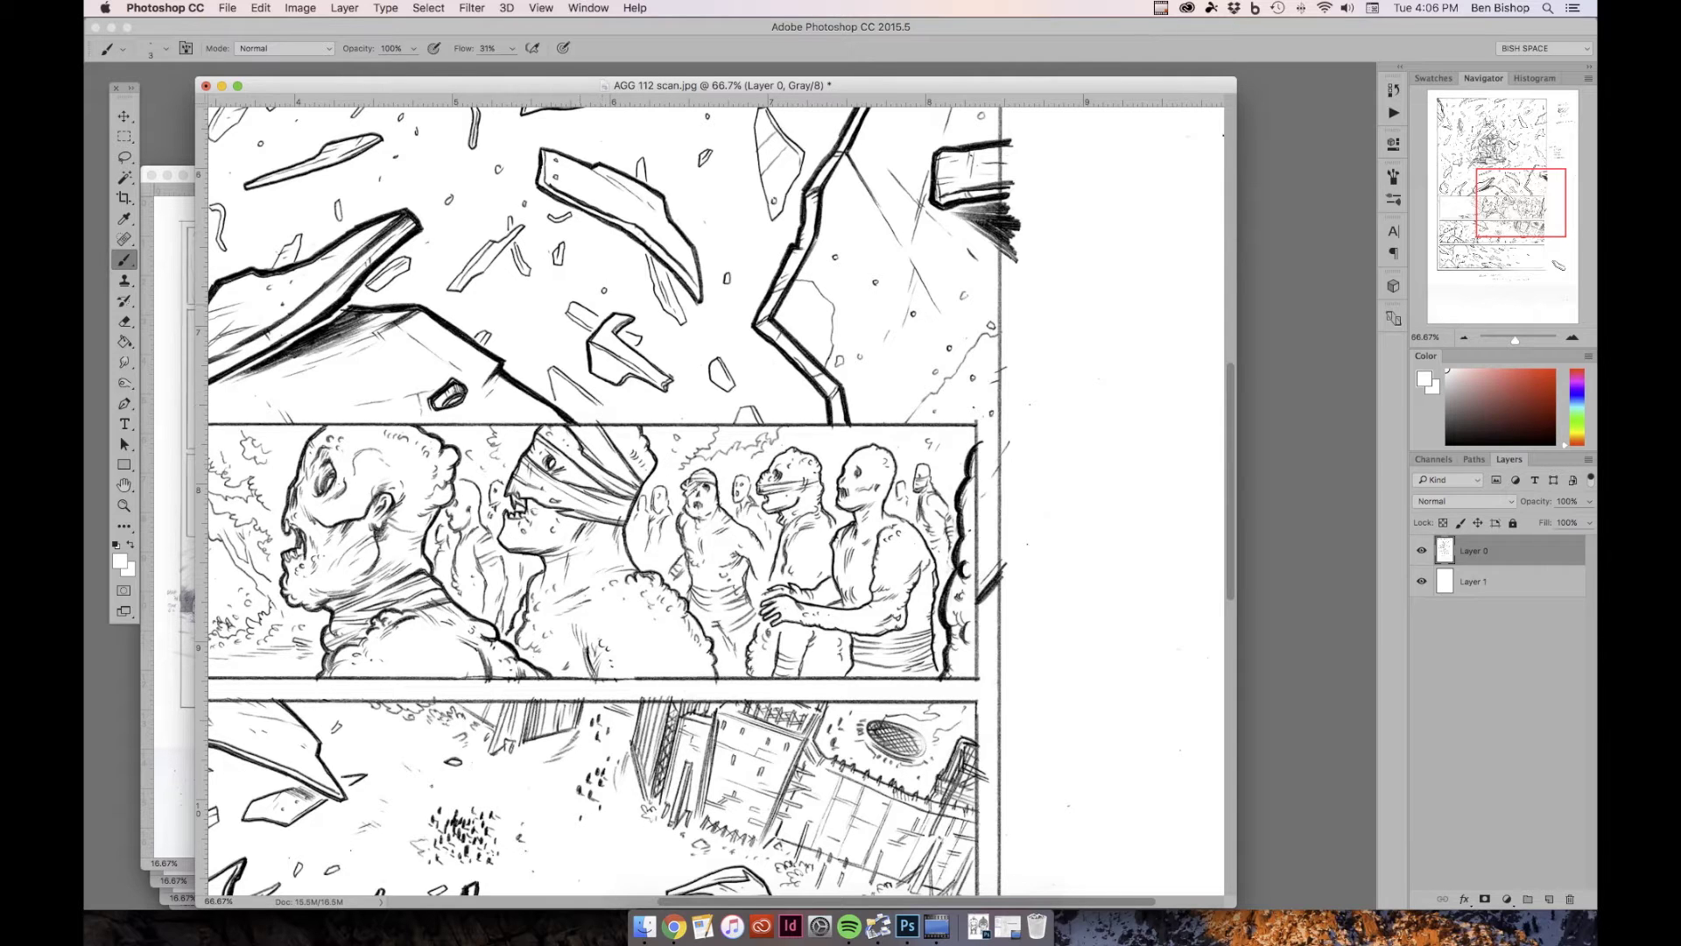
{"action": "left_click", "coordinate": [117, 545]}
{"action": "left_click_drag", "start_coordinate": [597, 407], "coordinate": [599, 419]}
- Duplicate Layer 0 within the same document, keeping the name Layer 0 copy
{"action": "left_click", "coordinate": [1464, 338]}
{"action": "left_click", "coordinate": [1466, 340]}
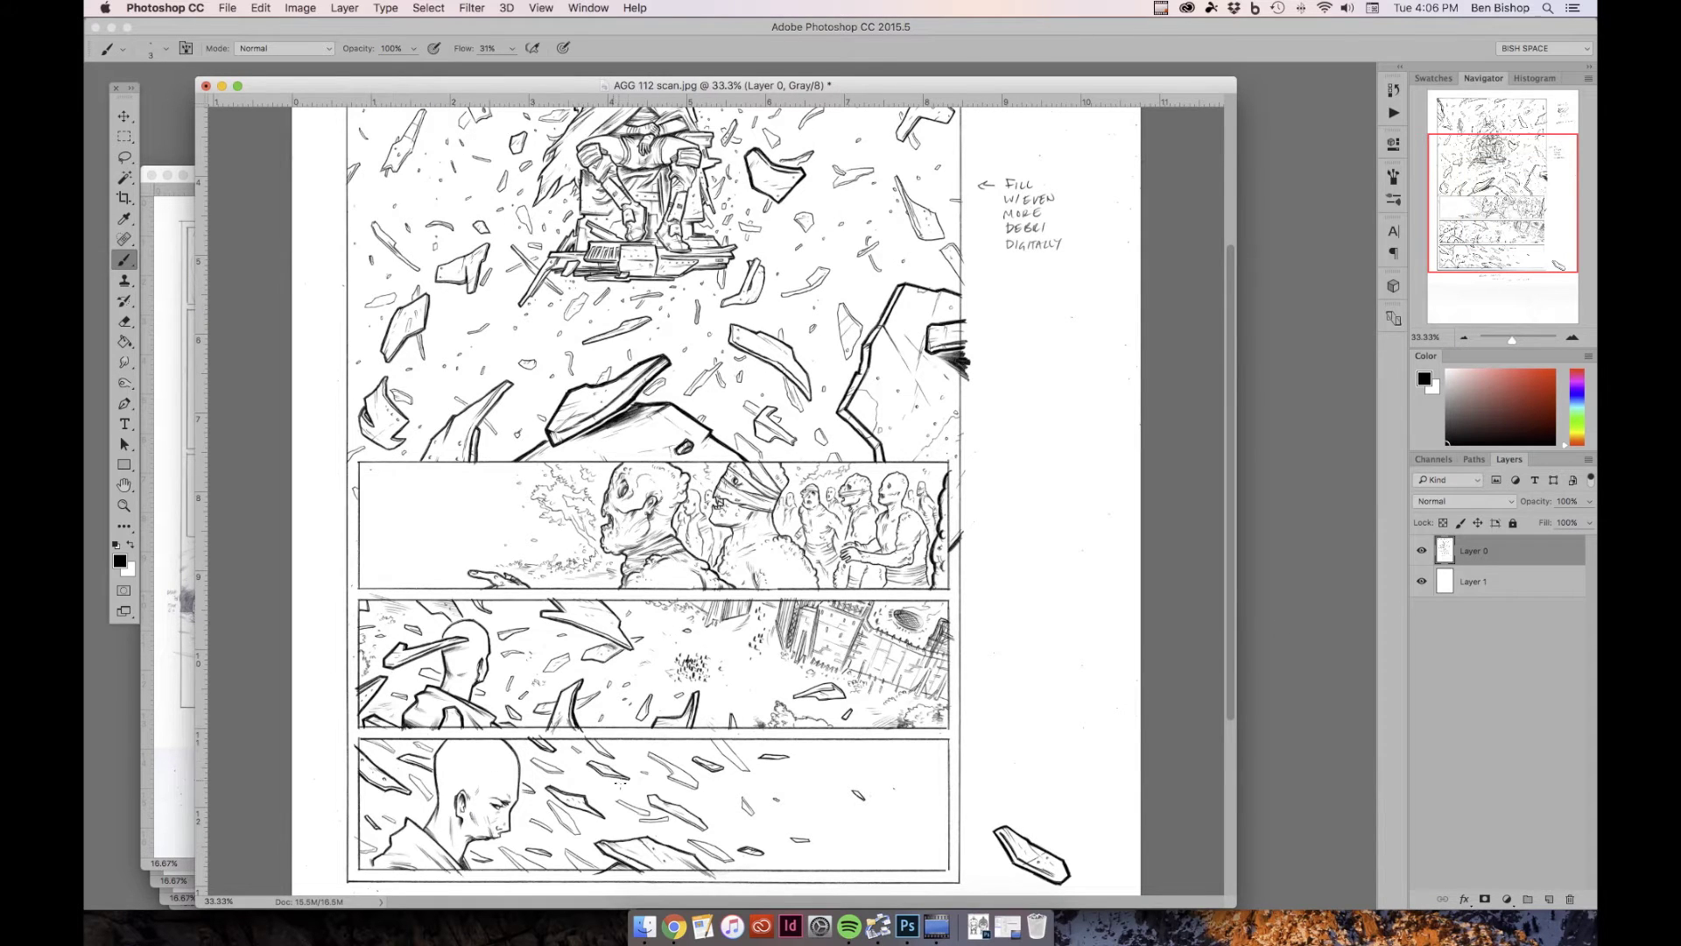
{"action": "right_click", "coordinate": [1475, 552]}
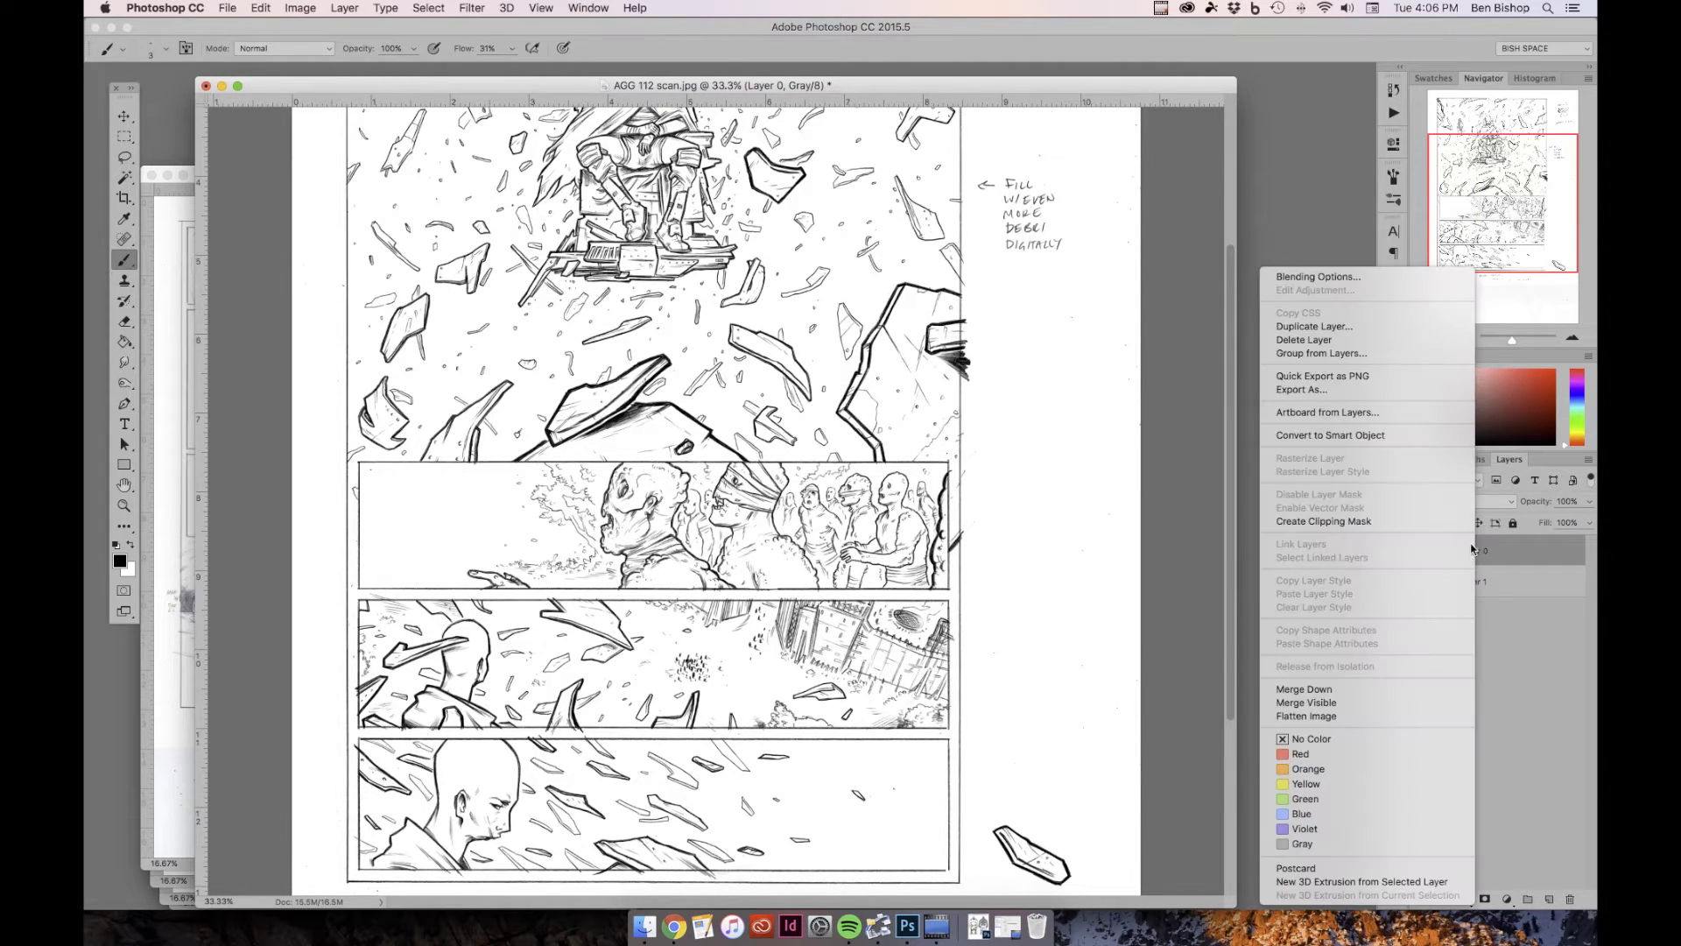
{"action": "left_click", "coordinate": [1362, 328]}
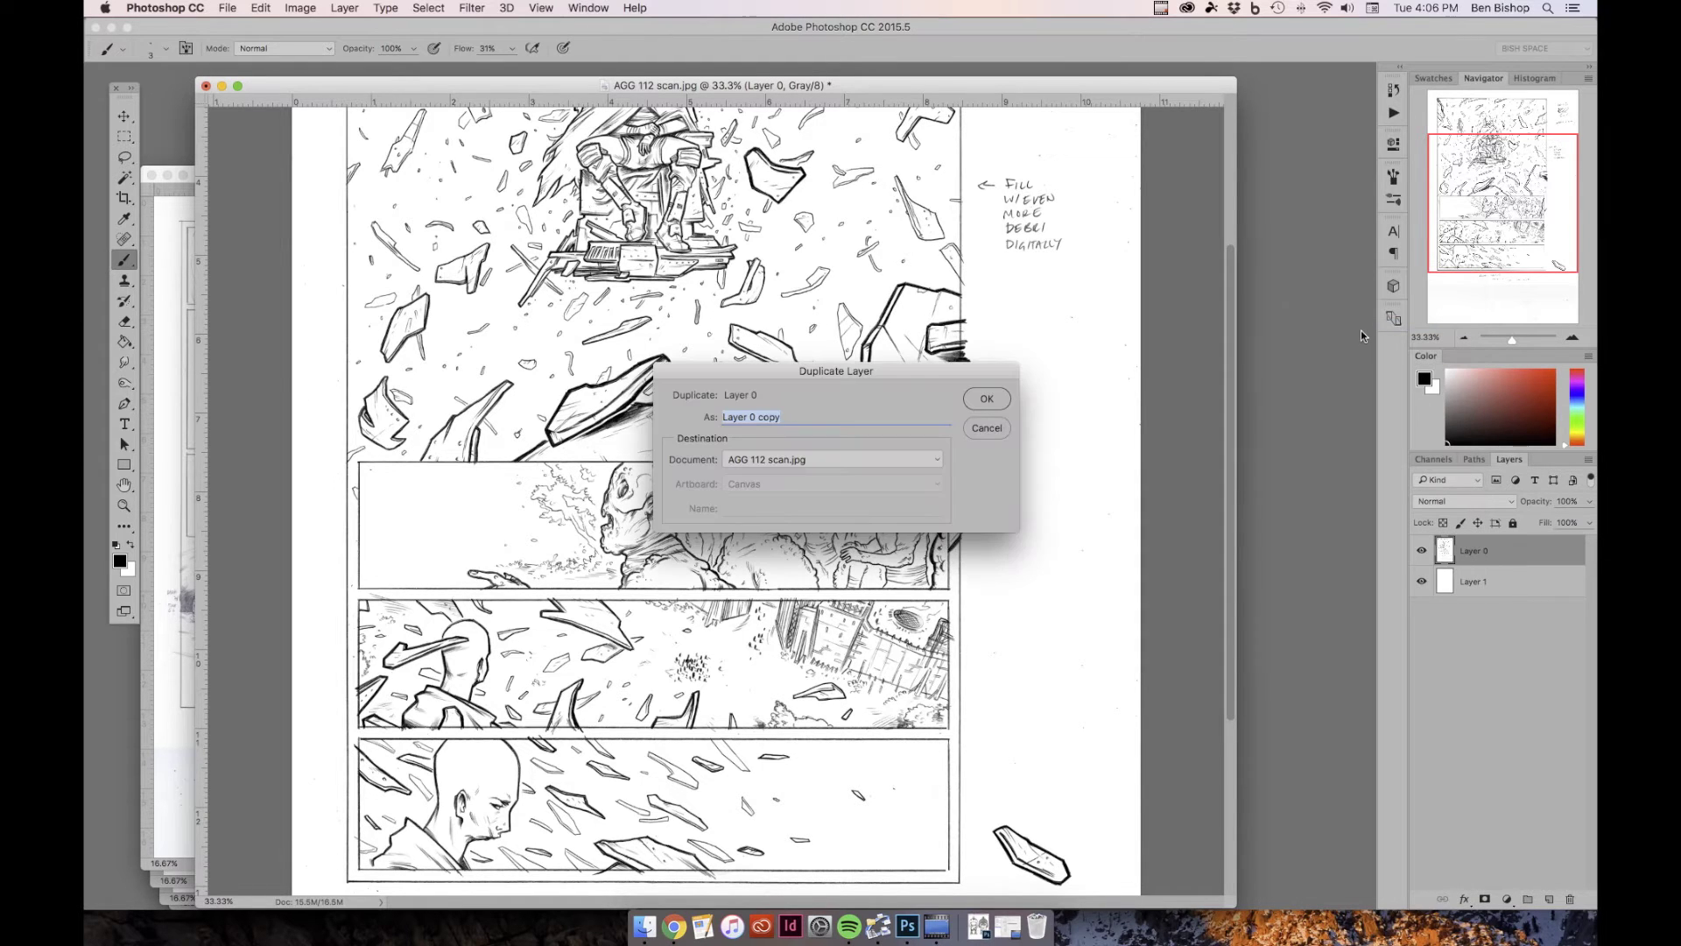
{"action": "left_click", "coordinate": [985, 402]}
- Apply a Gaussian Blur with a 1.4-pixel radius to Layer 0 copy, then return to the Brush tool
{"action": "left_click", "coordinate": [473, 9]}
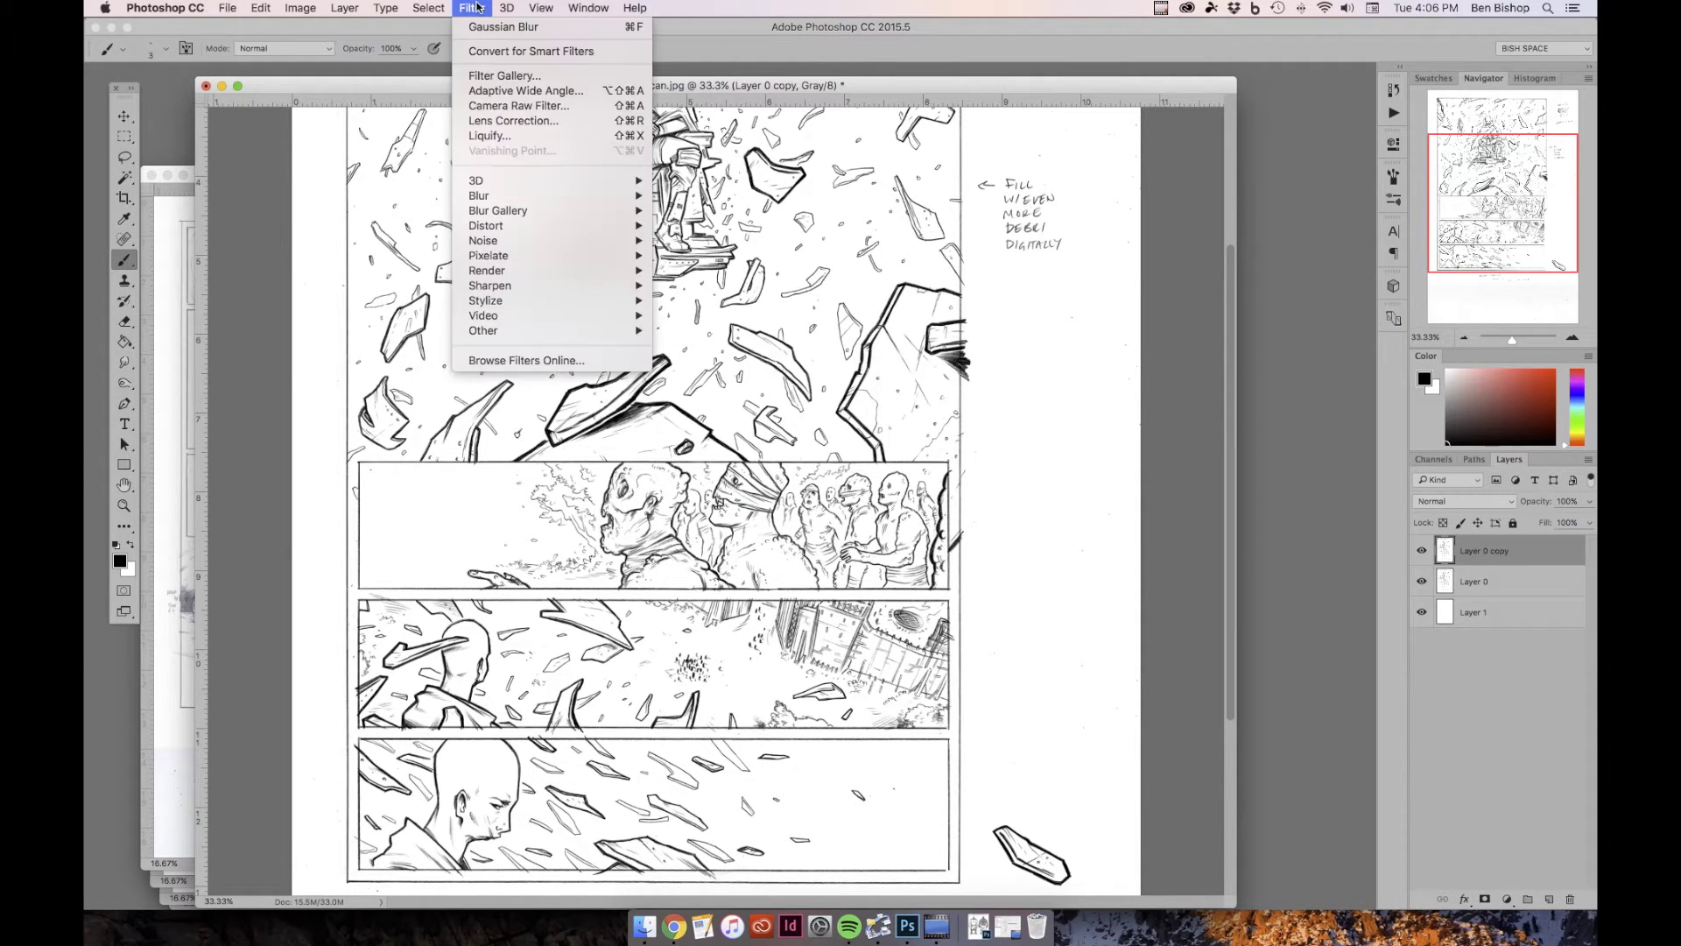
{"action": "mouse_move", "coordinate": [521, 215]}
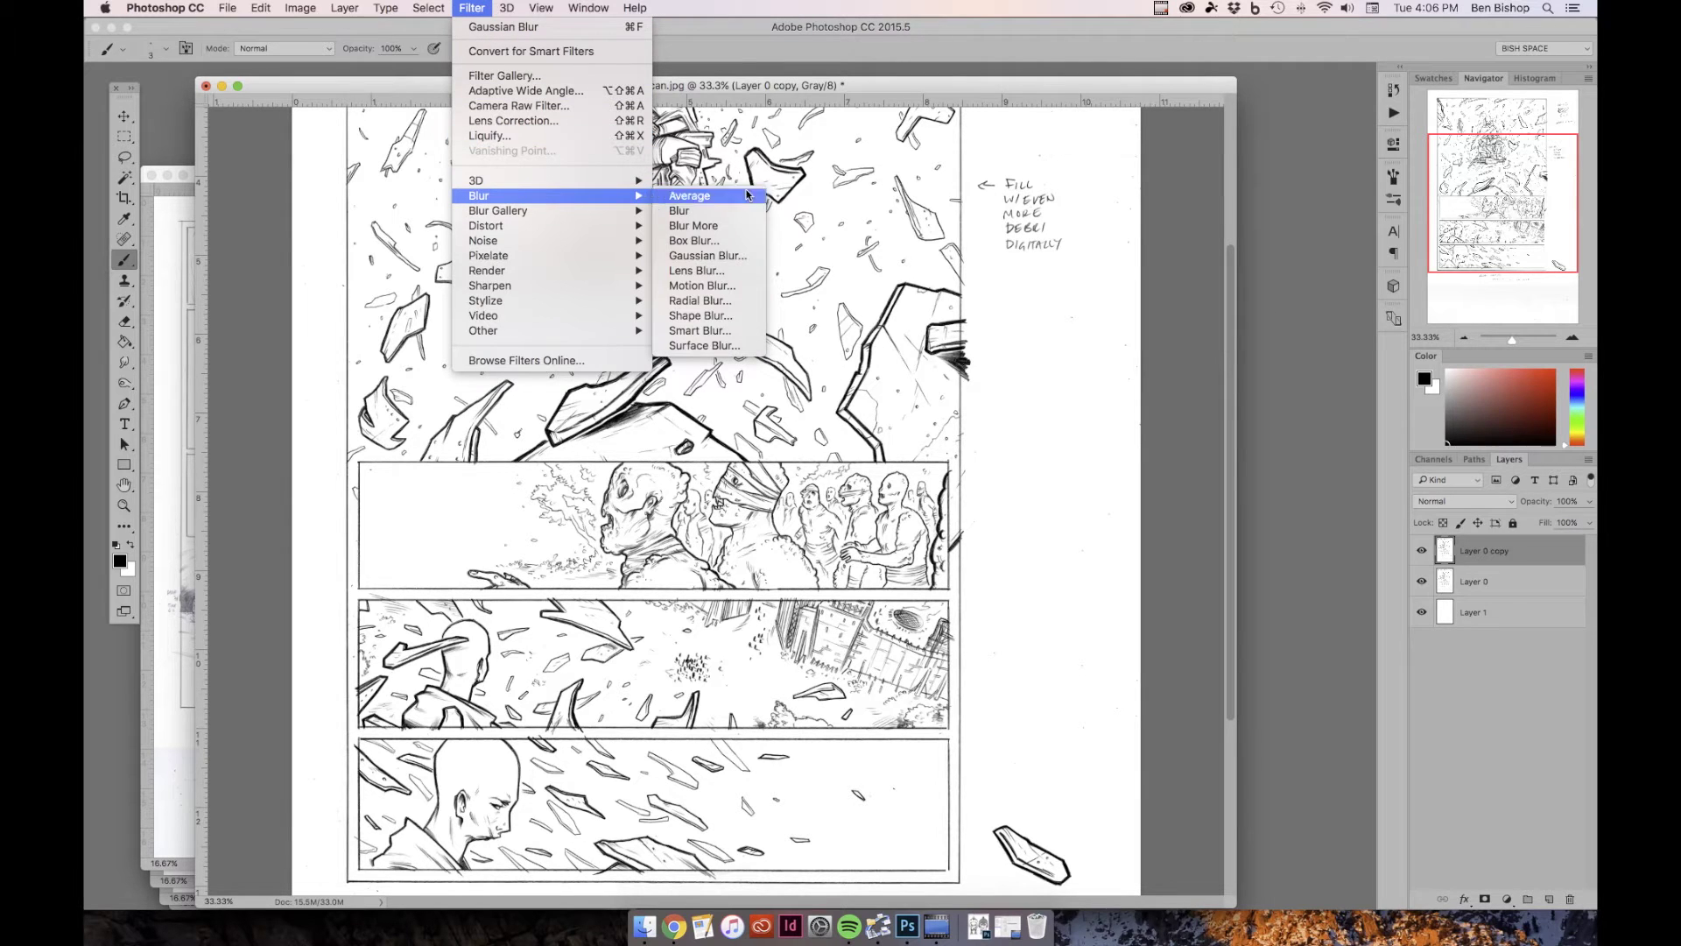
{"action": "left_click", "coordinate": [697, 255]}
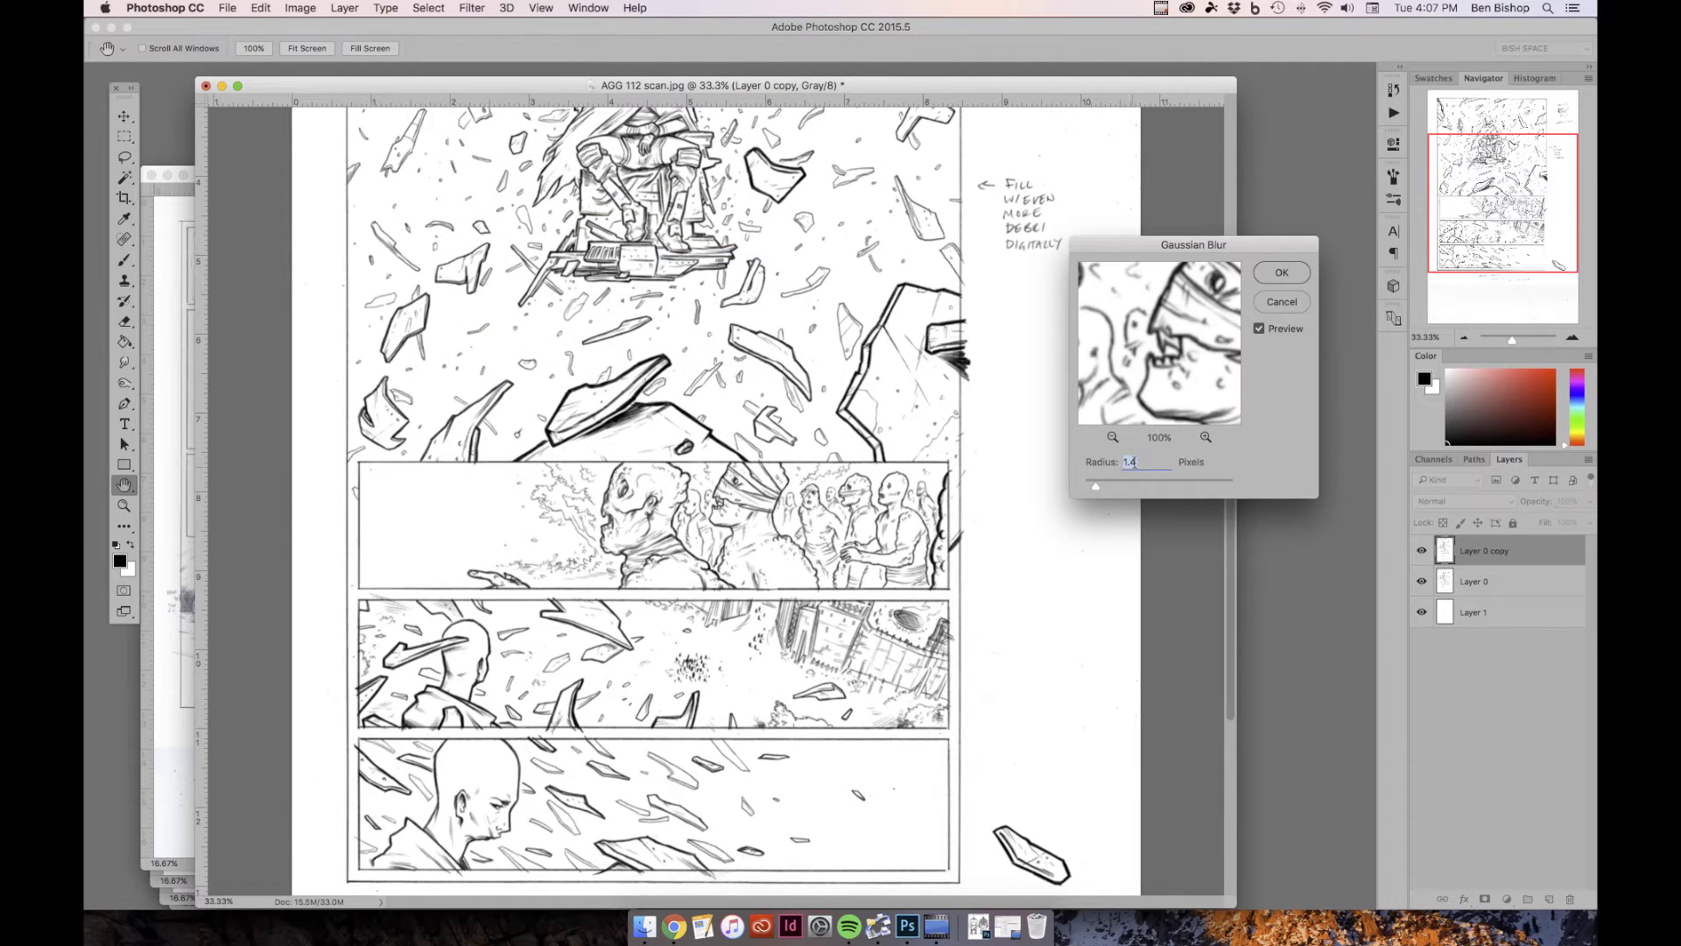
{"action": "left_click", "coordinate": [1281, 273]}
{"action": "key", "text": "b"}
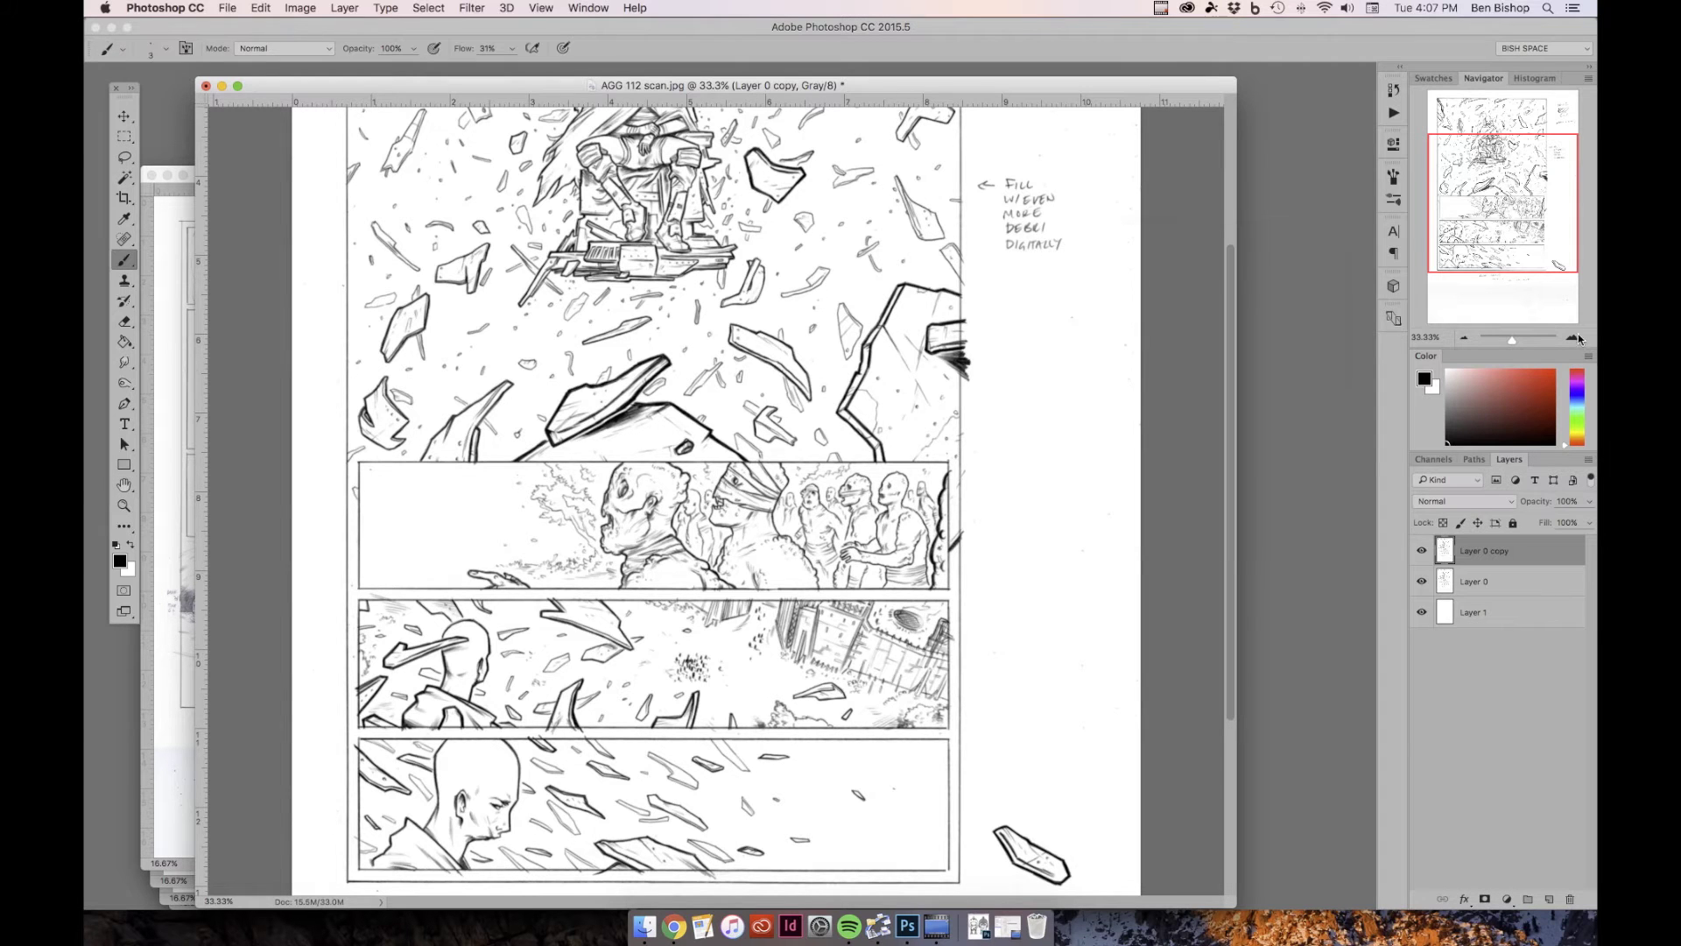
- Compare the page with and without the blurred copy, then set Layer 0 copy to Multiply at 38% opacity
{"action": "left_click", "coordinate": [1573, 337]}
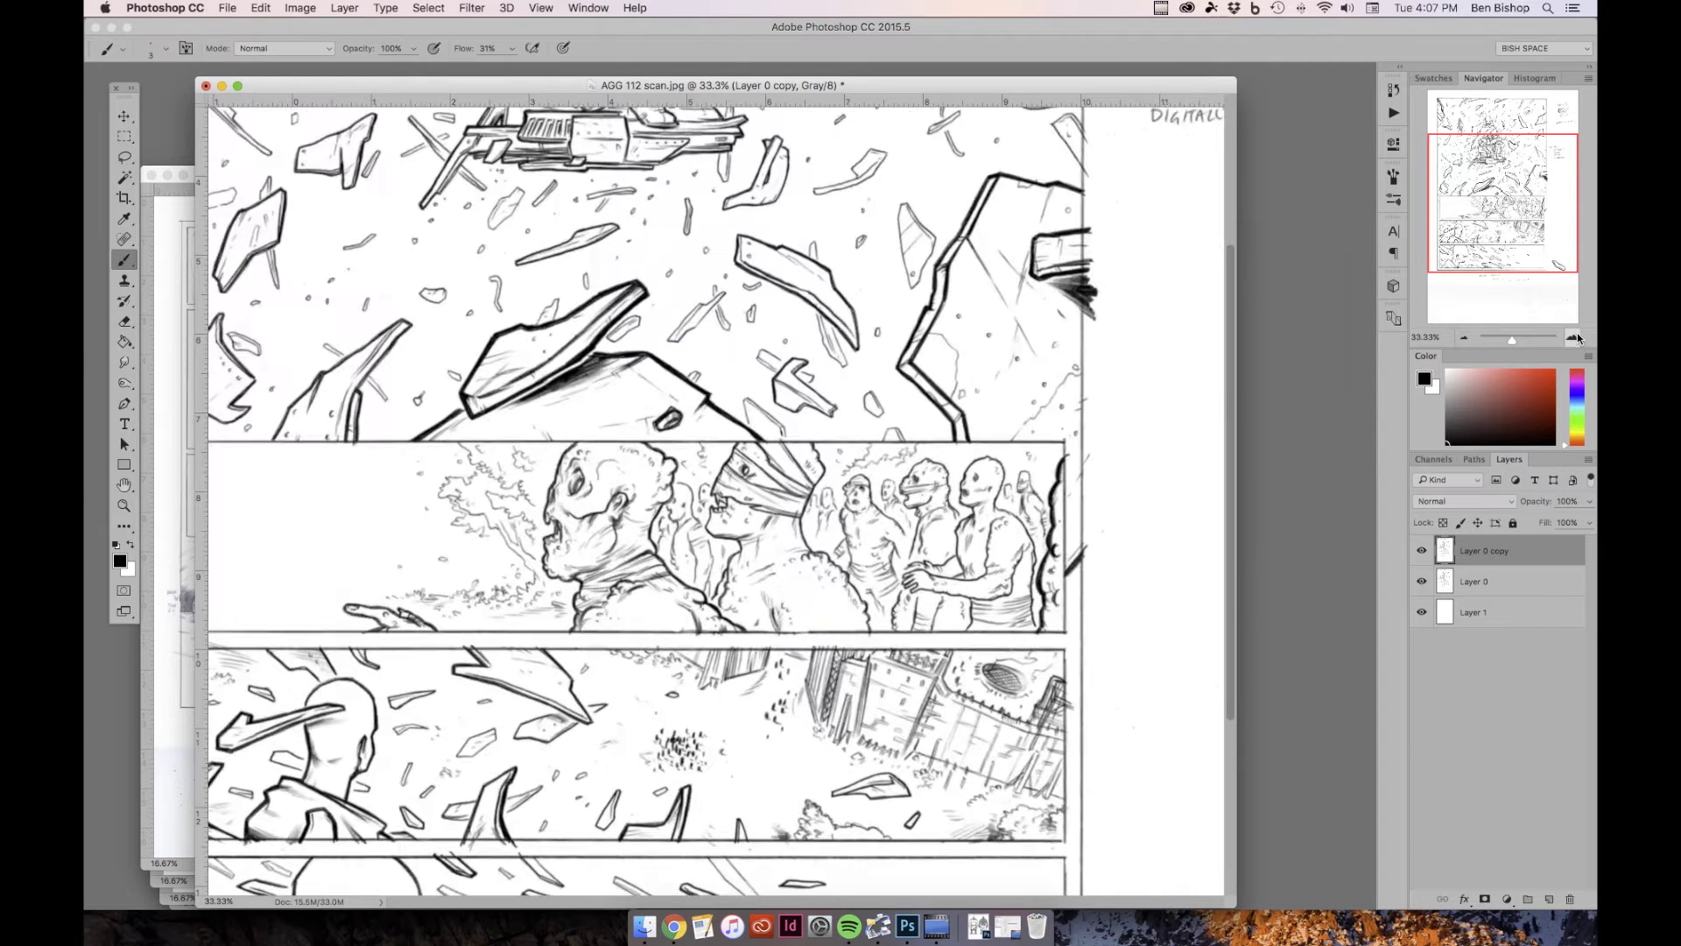
{"action": "left_click", "coordinate": [1422, 551]}
{"action": "left_click", "coordinate": [1422, 552]}
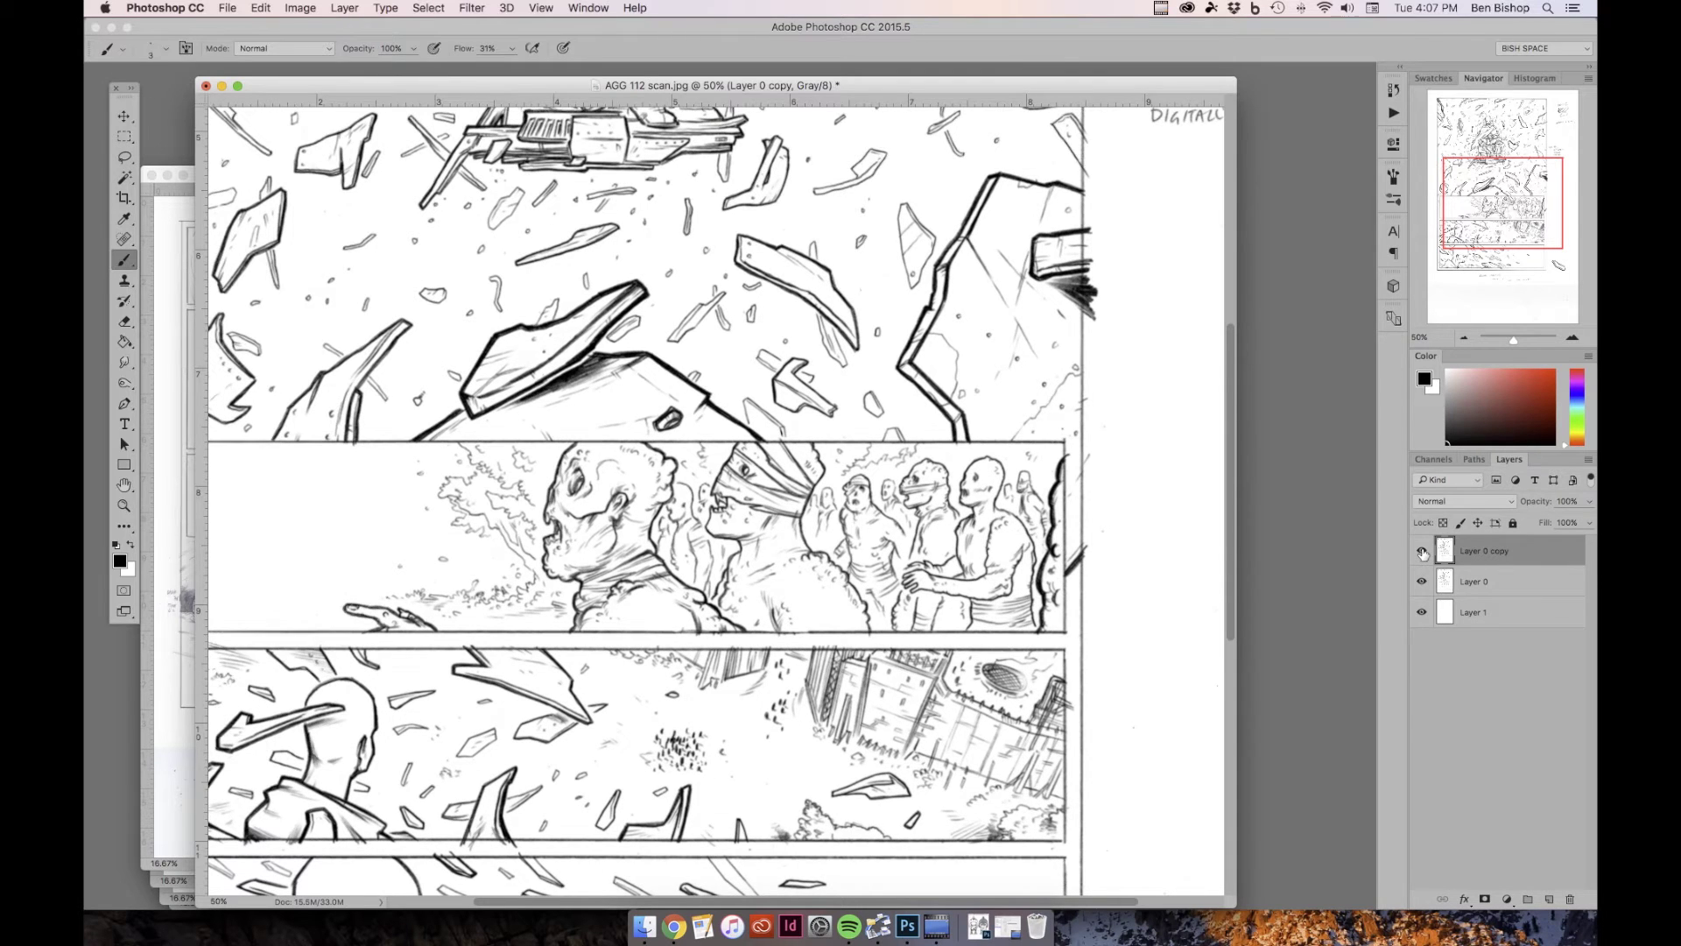
{"action": "left_click", "coordinate": [1486, 501]}
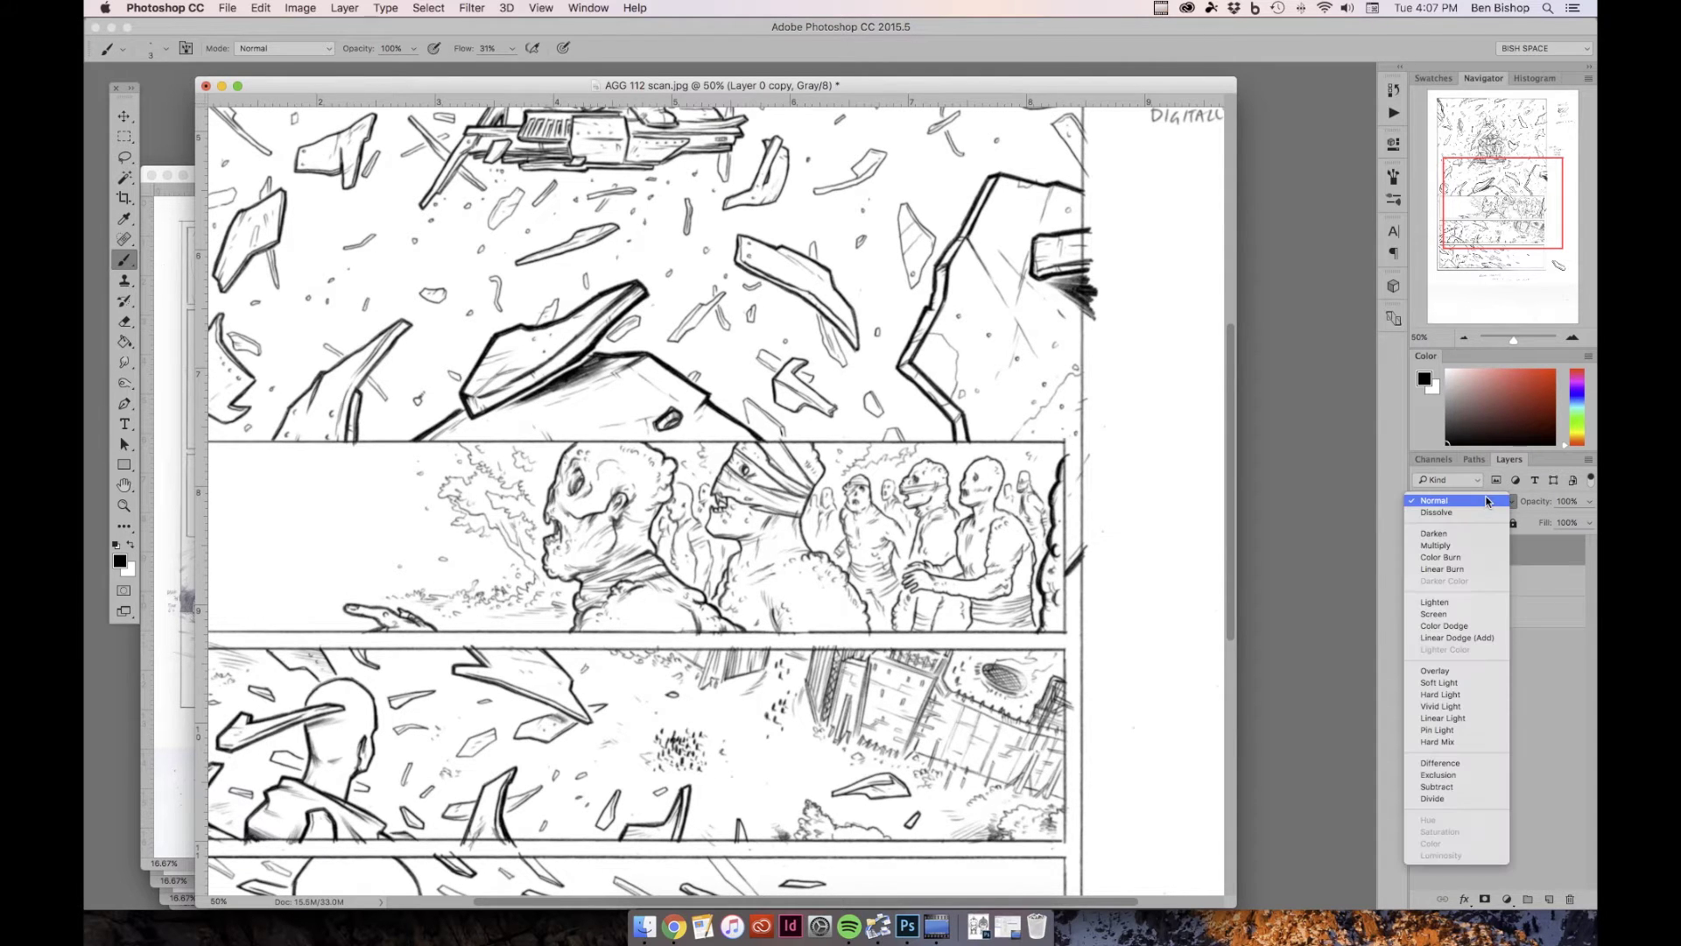
{"action": "left_click", "coordinate": [1462, 546]}
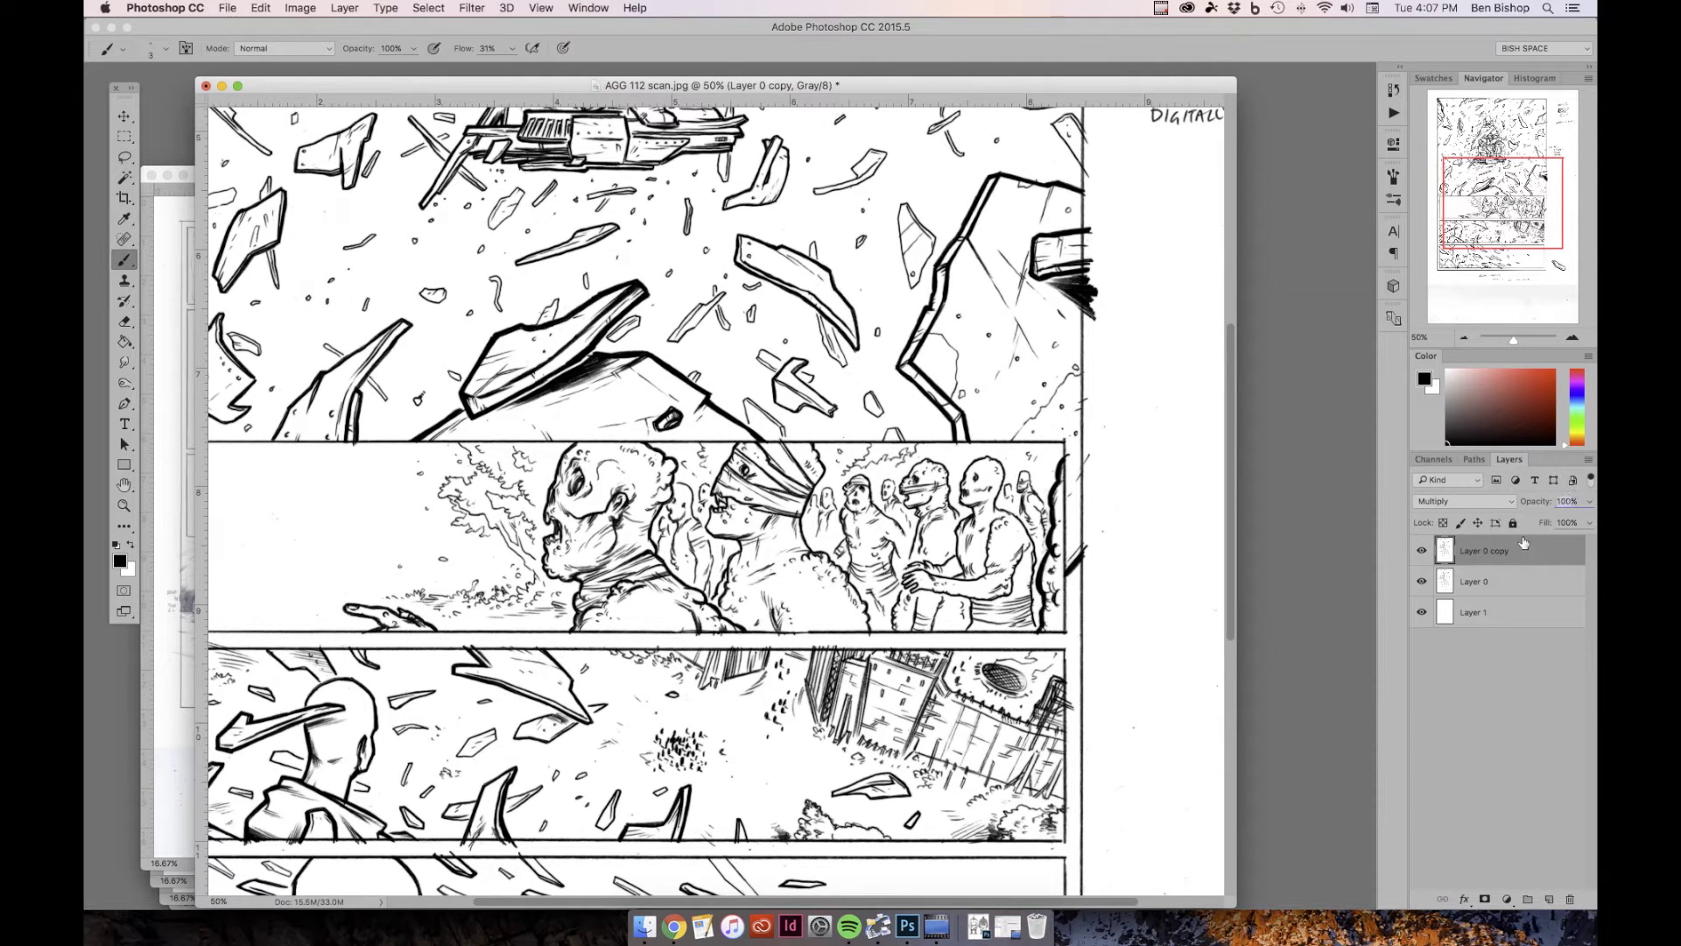
{"action": "type", "text": "38"}
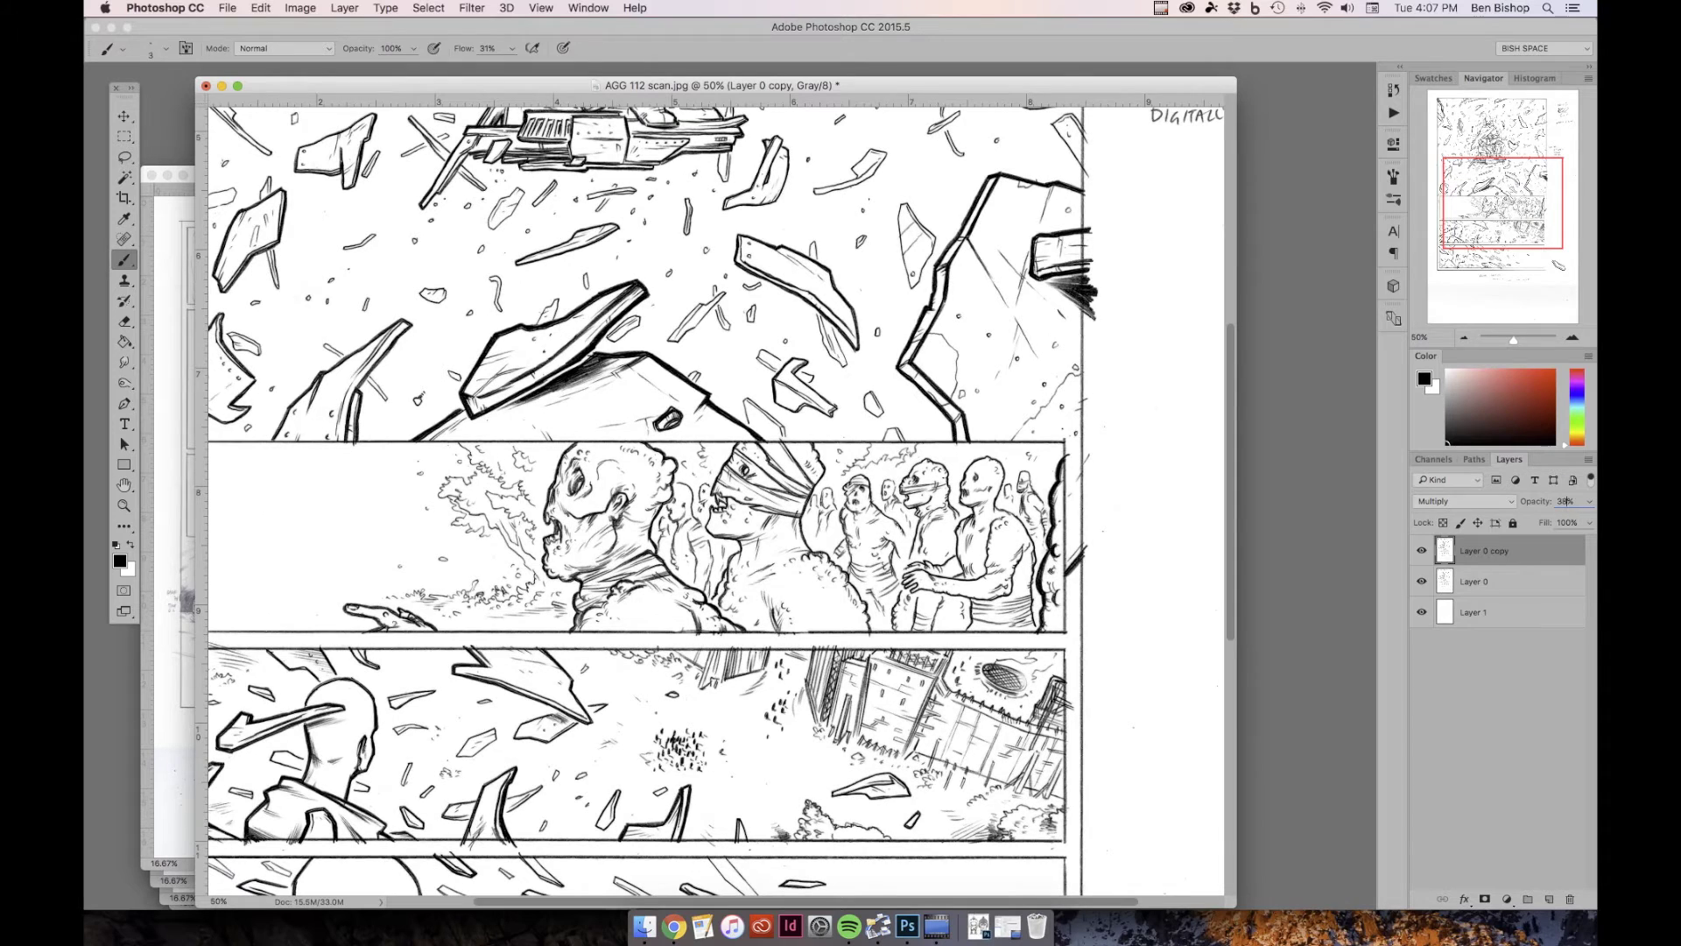
{"action": "left_click", "coordinate": [1533, 583]}
{"action": "left_click", "coordinate": [1532, 561]}
- Compare the line art with Layer 0 copy hidden and shown across the upper and lower parts of the page
{"action": "left_click", "coordinate": [1422, 551]}
{"action": "left_click", "coordinate": [1422, 552]}
{"action": "left_click", "coordinate": [1422, 552]}
{"action": "left_click_drag", "start_coordinate": [1524, 212], "coordinate": [1503, 167]}
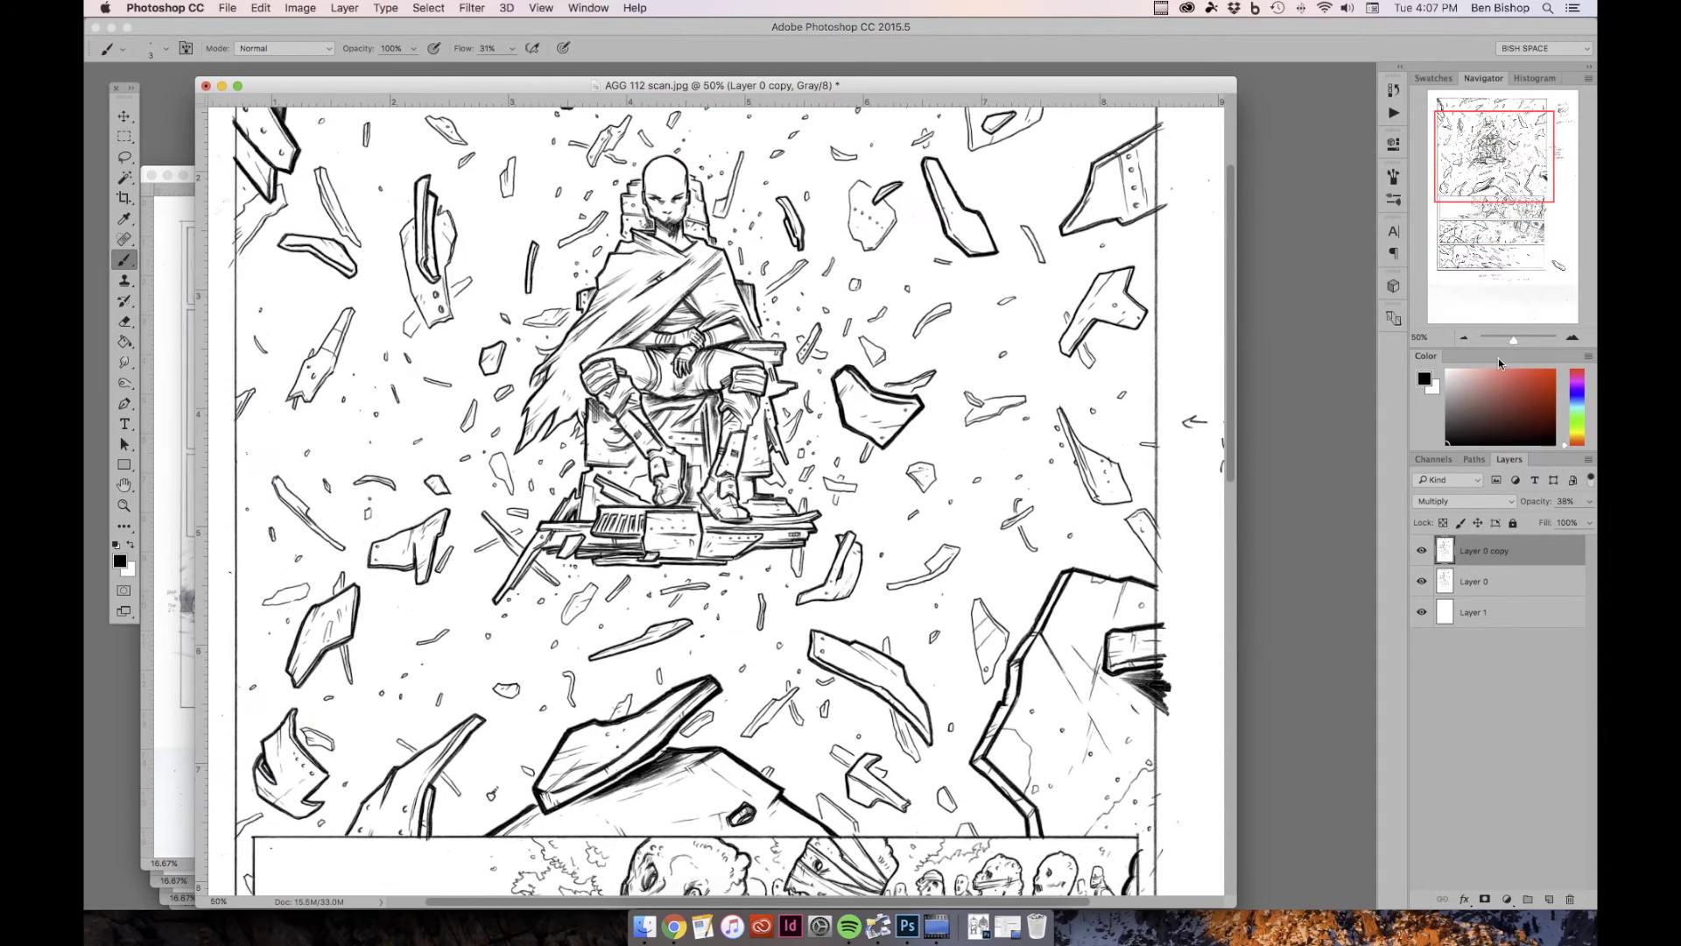
{"action": "left_click", "coordinate": [1422, 552]}
{"action": "left_click", "coordinate": [1422, 551]}
{"action": "left_click_drag", "start_coordinate": [1513, 170], "coordinate": [1500, 247]}
{"action": "left_click", "coordinate": [1422, 552]}
{"action": "left_click", "coordinate": [1422, 552]}
{"action": "left_click", "coordinate": [1465, 339]}
{"action": "left_click", "coordinate": [1465, 339]}
{"action": "left_click_drag", "start_coordinate": [1500, 265], "coordinate": [1528, 166]}
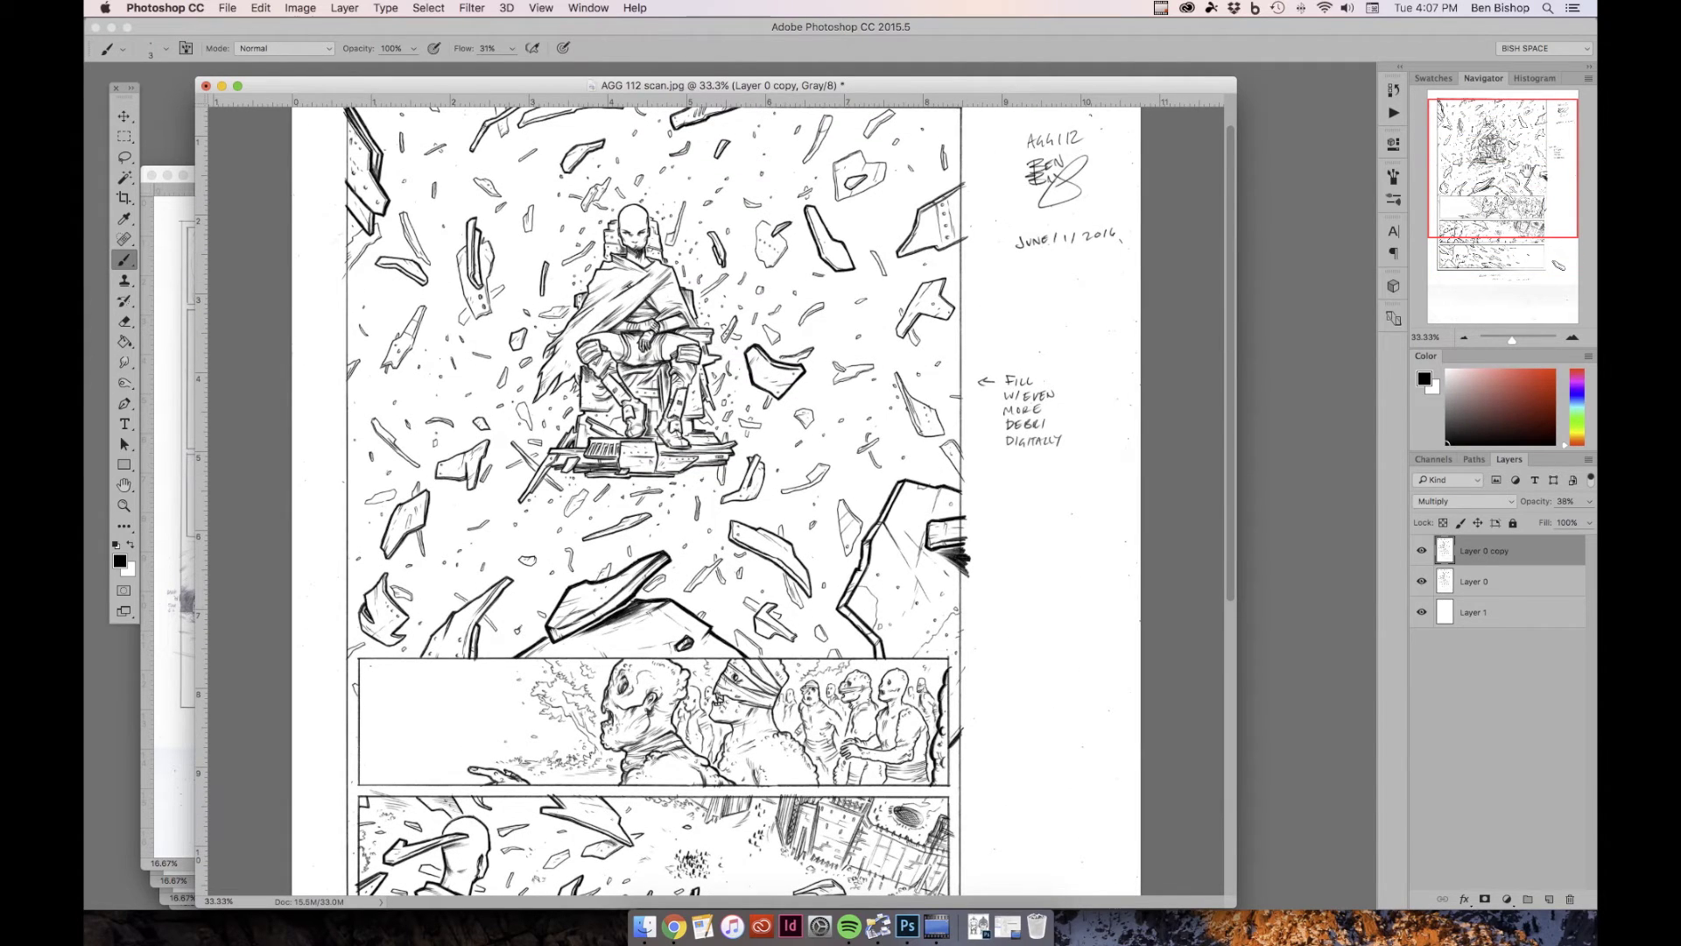
- Add a new layer above Layer 0 copy and trace the page's outer border in black with an enlarged brush
{"action": "left_click", "coordinate": [1549, 897]}
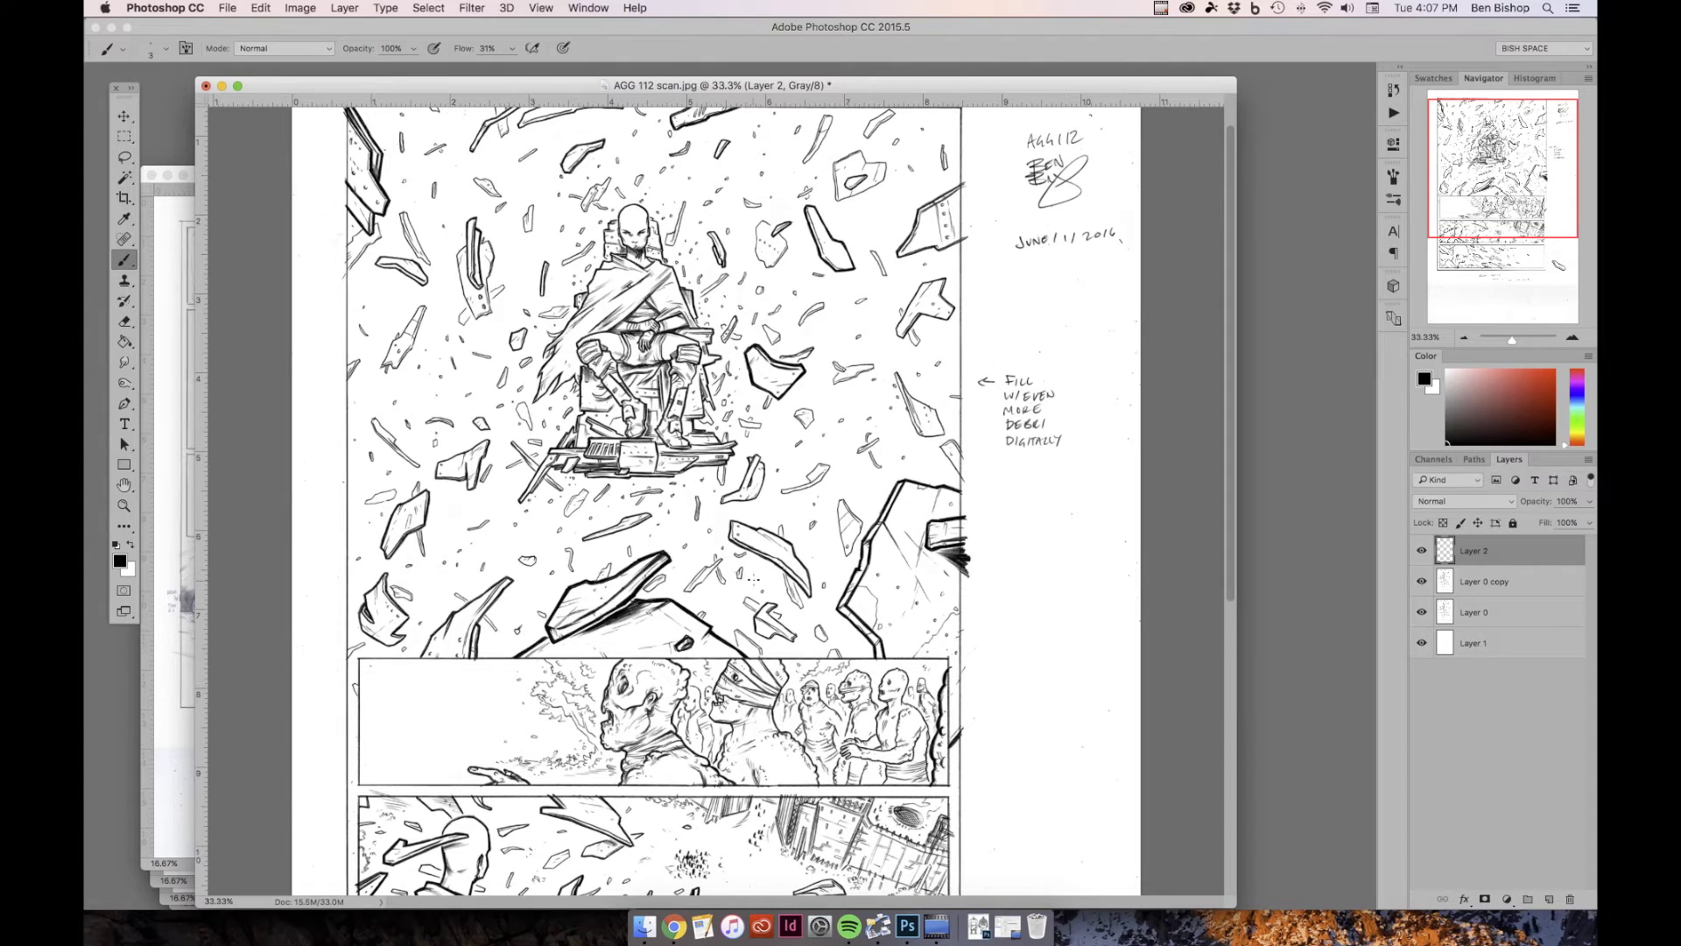
{"action": "left_click", "coordinate": [1465, 339]}
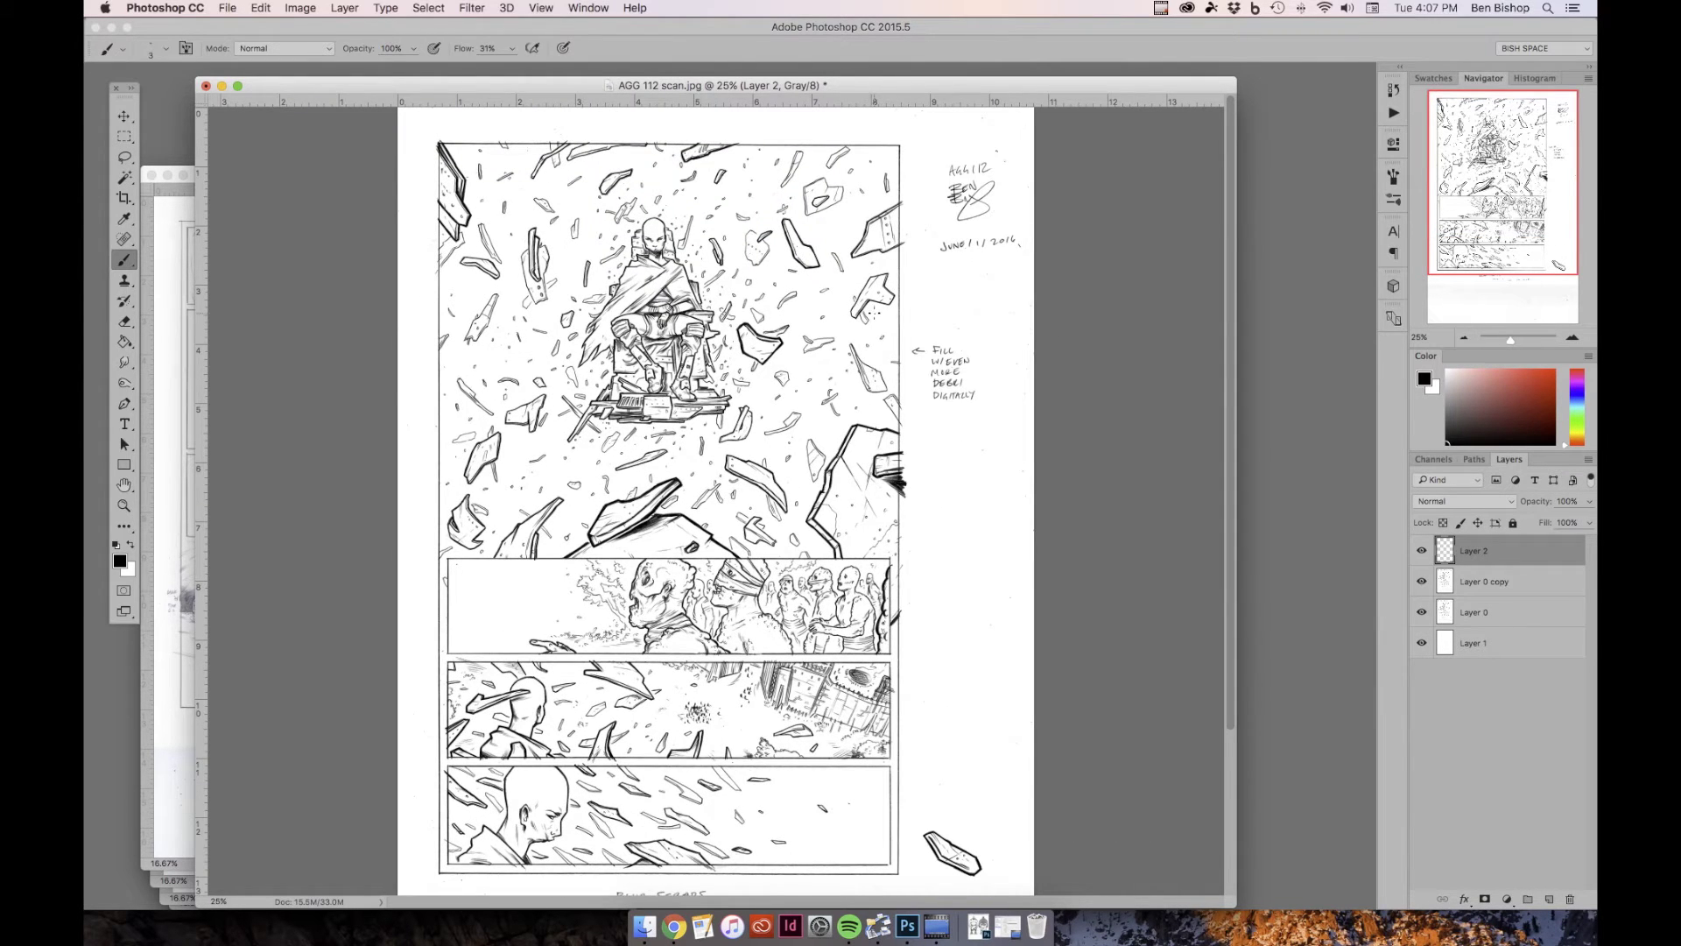
{"action": "key", "text": "bracketright"}
{"action": "key", "text": "bracketright"}
{"action": "mouse_move", "coordinate": [899, 145]}
{"action": "left_mouse_down"}
{"action": "mouse_move", "coordinate": [899, 846]}
{"action": "mouse_move", "coordinate": [899, 173]}
{"action": "left_mouse_up"}
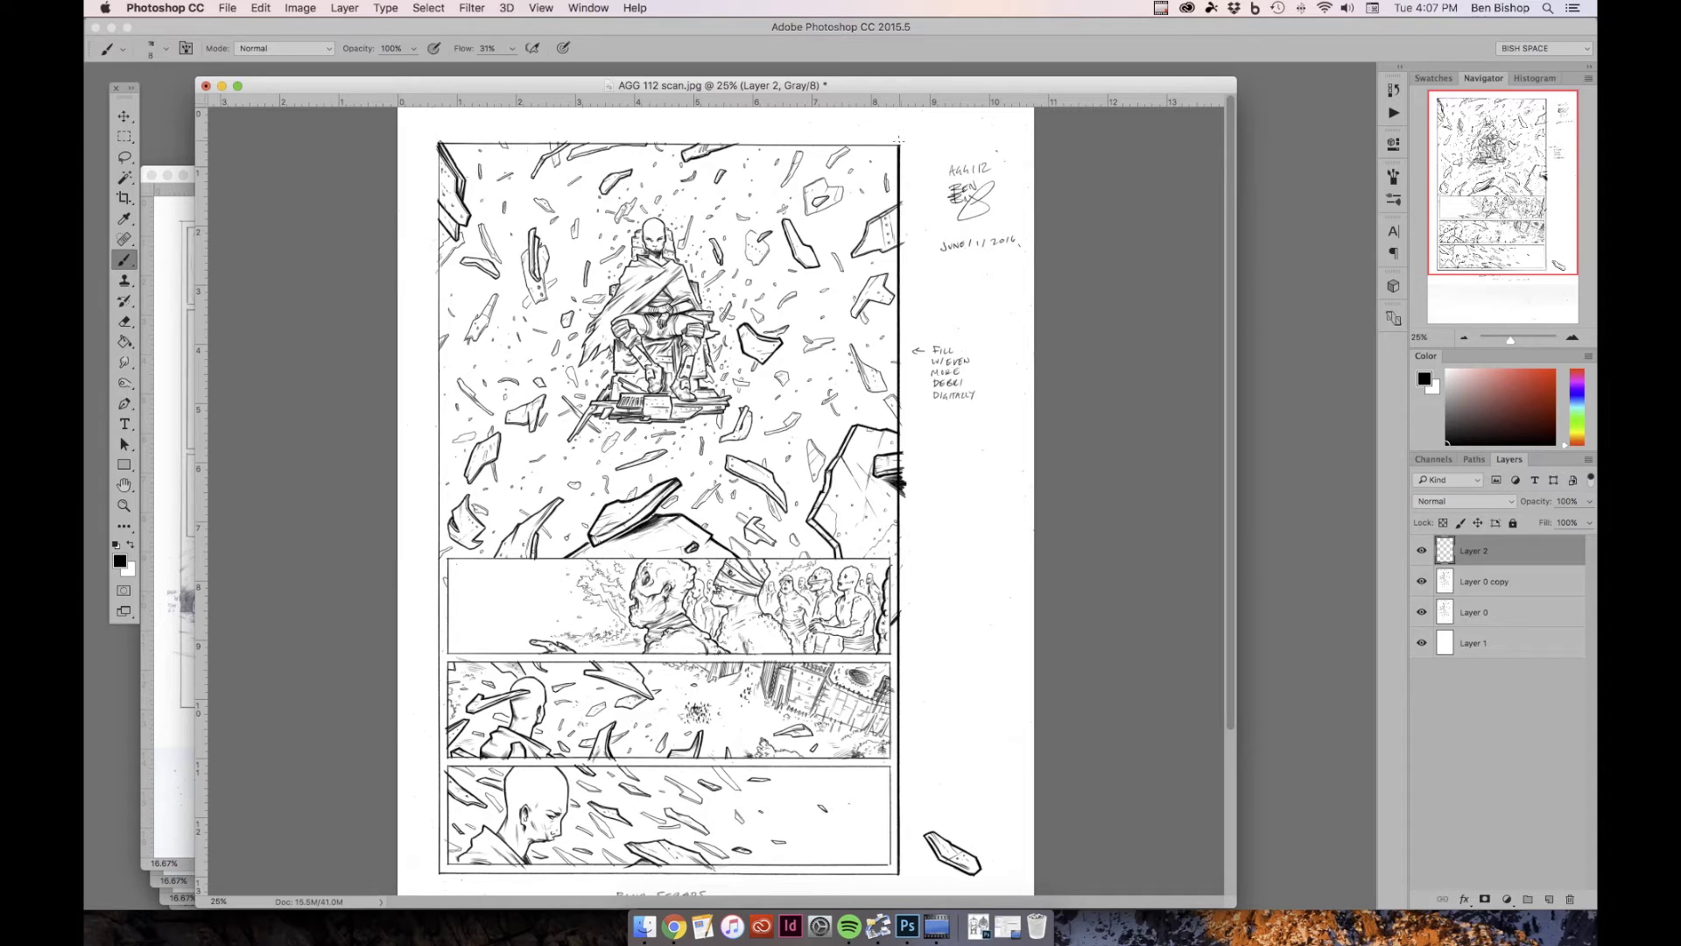
{"action": "left_click_drag", "start_coordinate": [902, 145], "coordinate": [452, 144]}
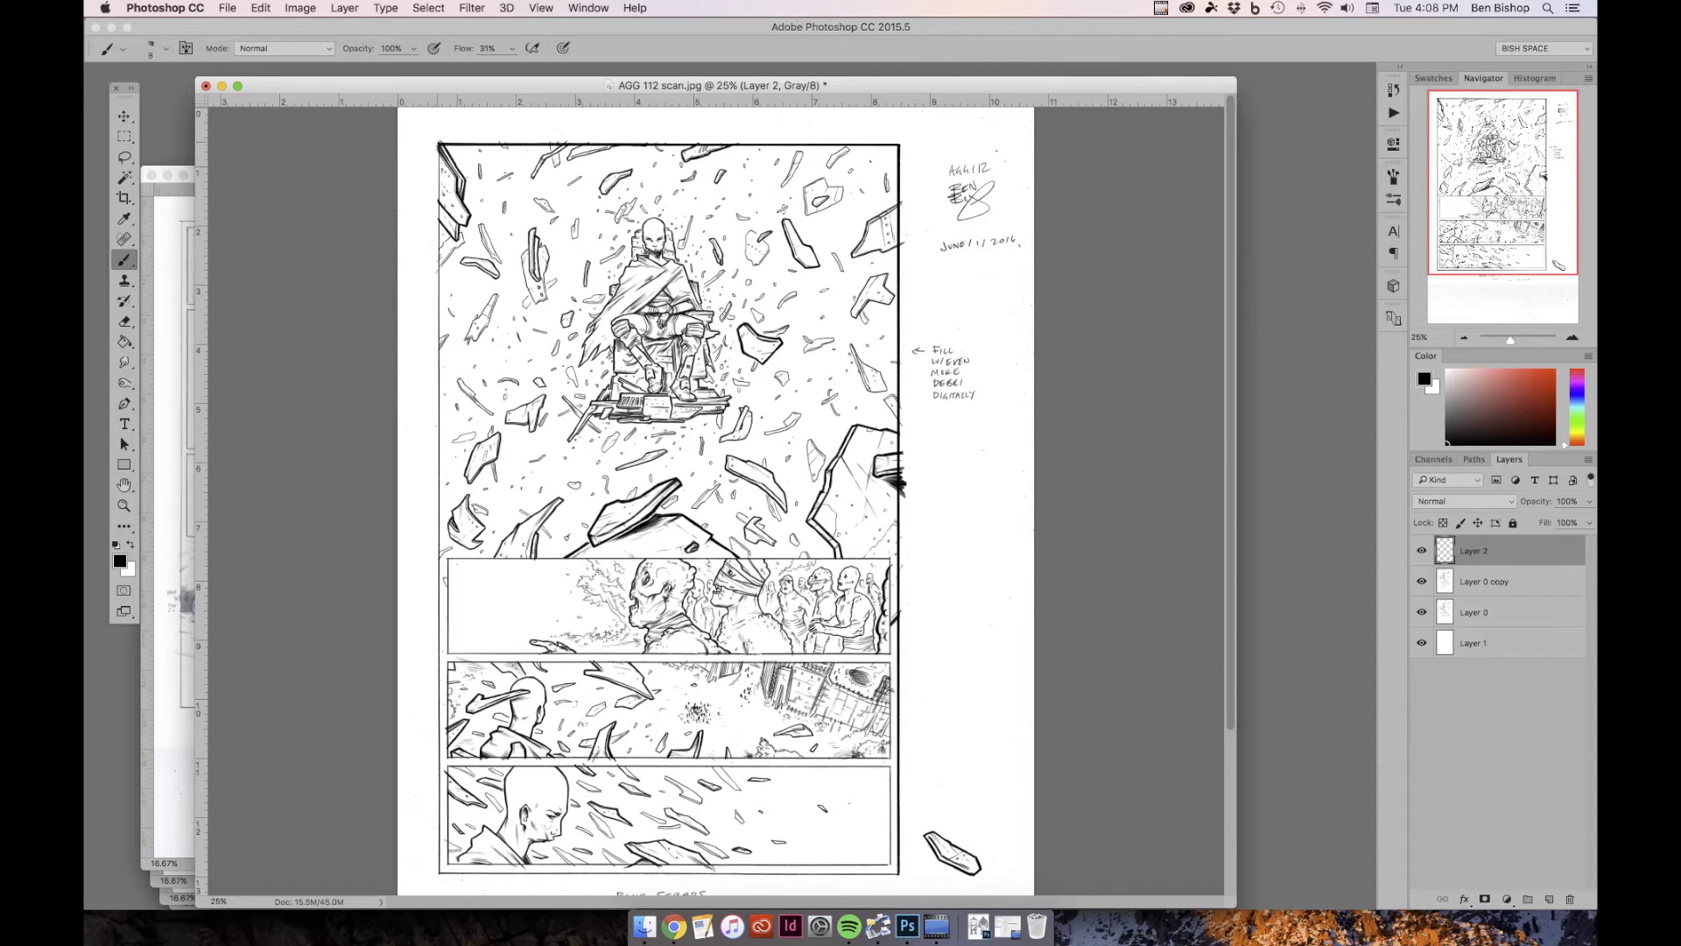
{"action": "mouse_move", "coordinate": [439, 142]}
{"action": "left_mouse_down"}
{"action": "mouse_move", "coordinate": [438, 851]}
{"action": "mouse_move", "coordinate": [439, 273]}
{"action": "left_mouse_up"}
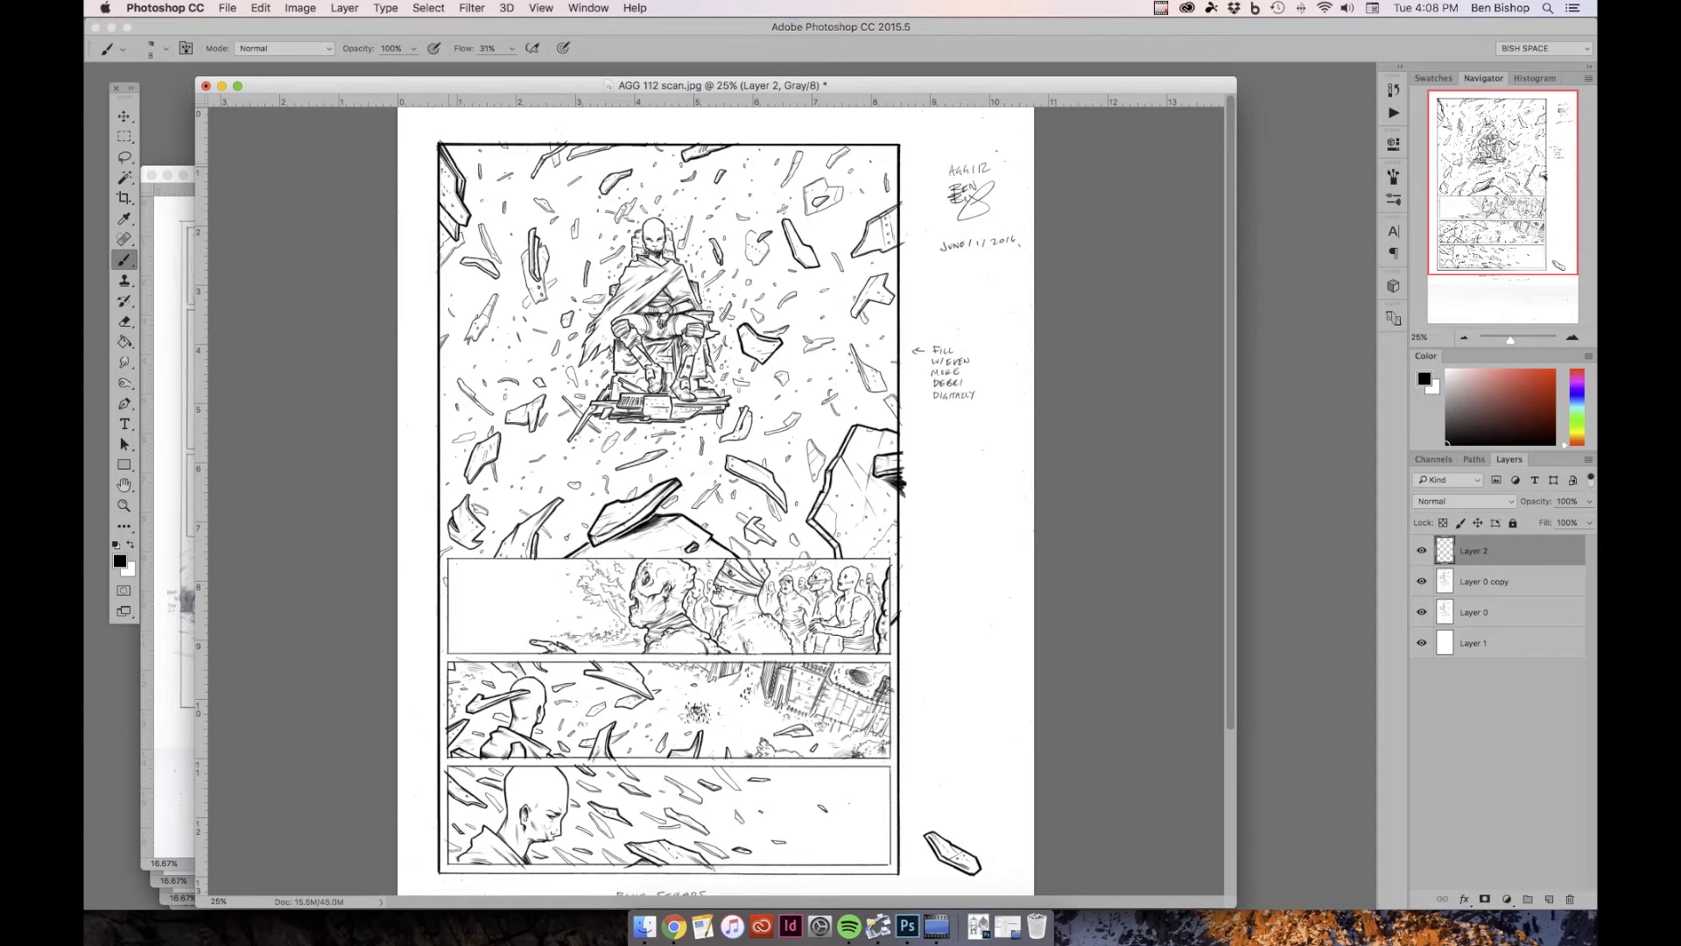
{"action": "mouse_move", "coordinate": [447, 873]}
{"action": "left_mouse_down"}
{"action": "mouse_move", "coordinate": [883, 874]}
{"action": "mouse_move", "coordinate": [454, 874]}
{"action": "left_mouse_up"}
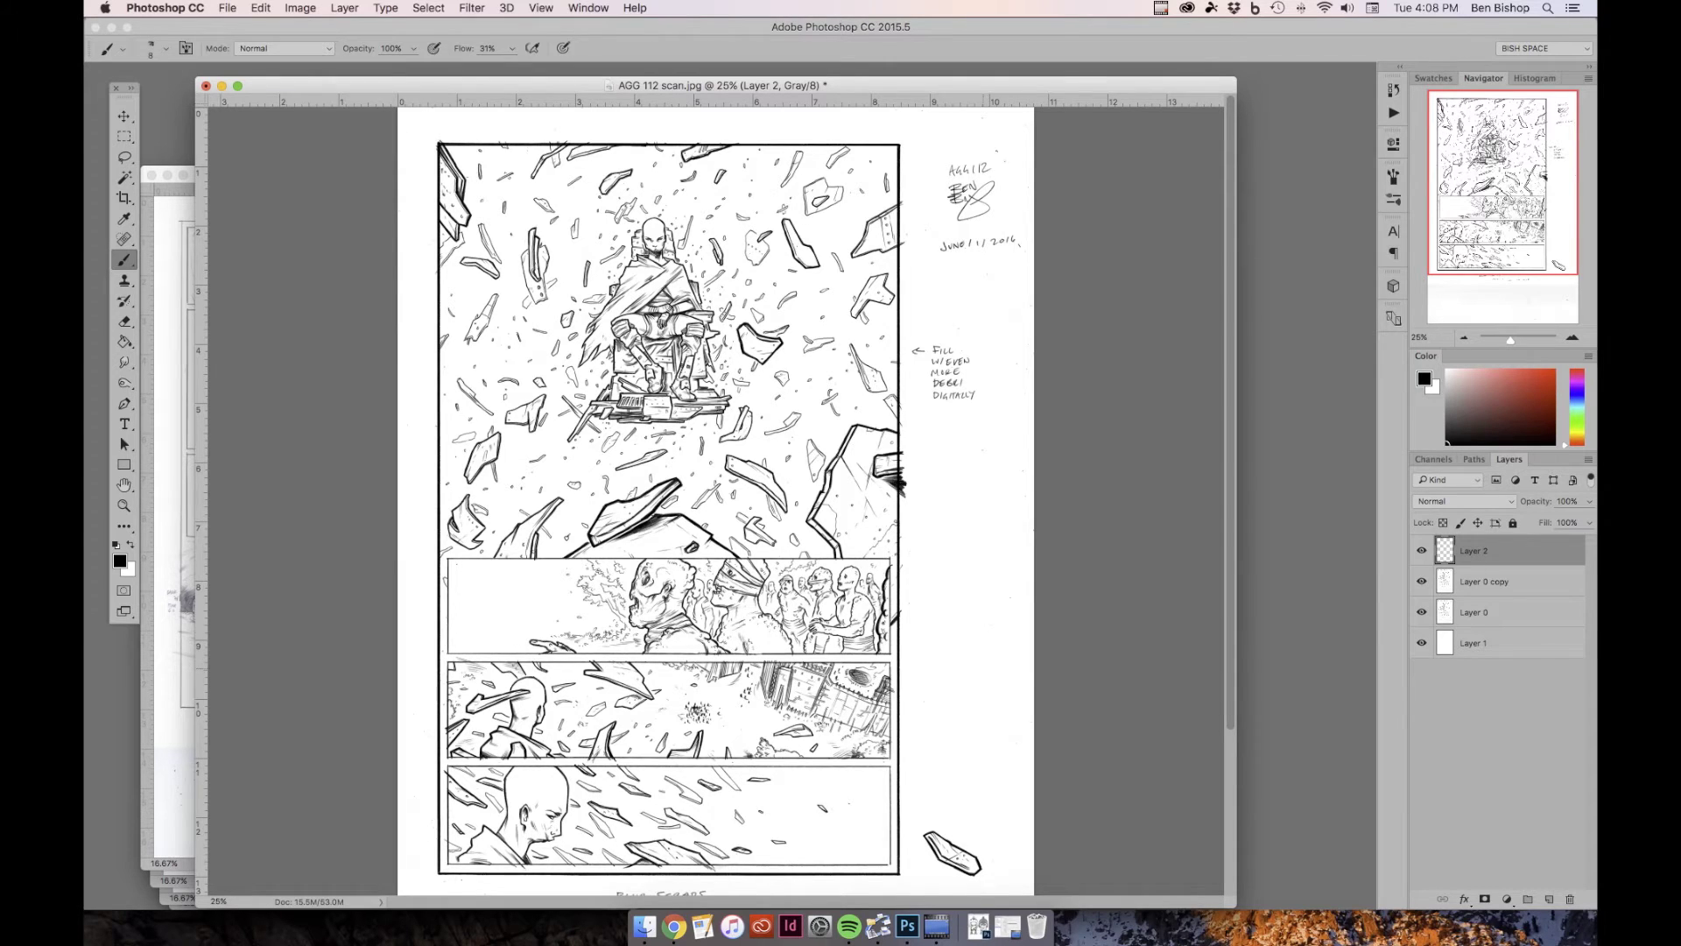
- Trace the borders of the two wide panels below the large seated-figure panel in black on Layer 2
{"action": "left_click", "coordinate": [1572, 337]}
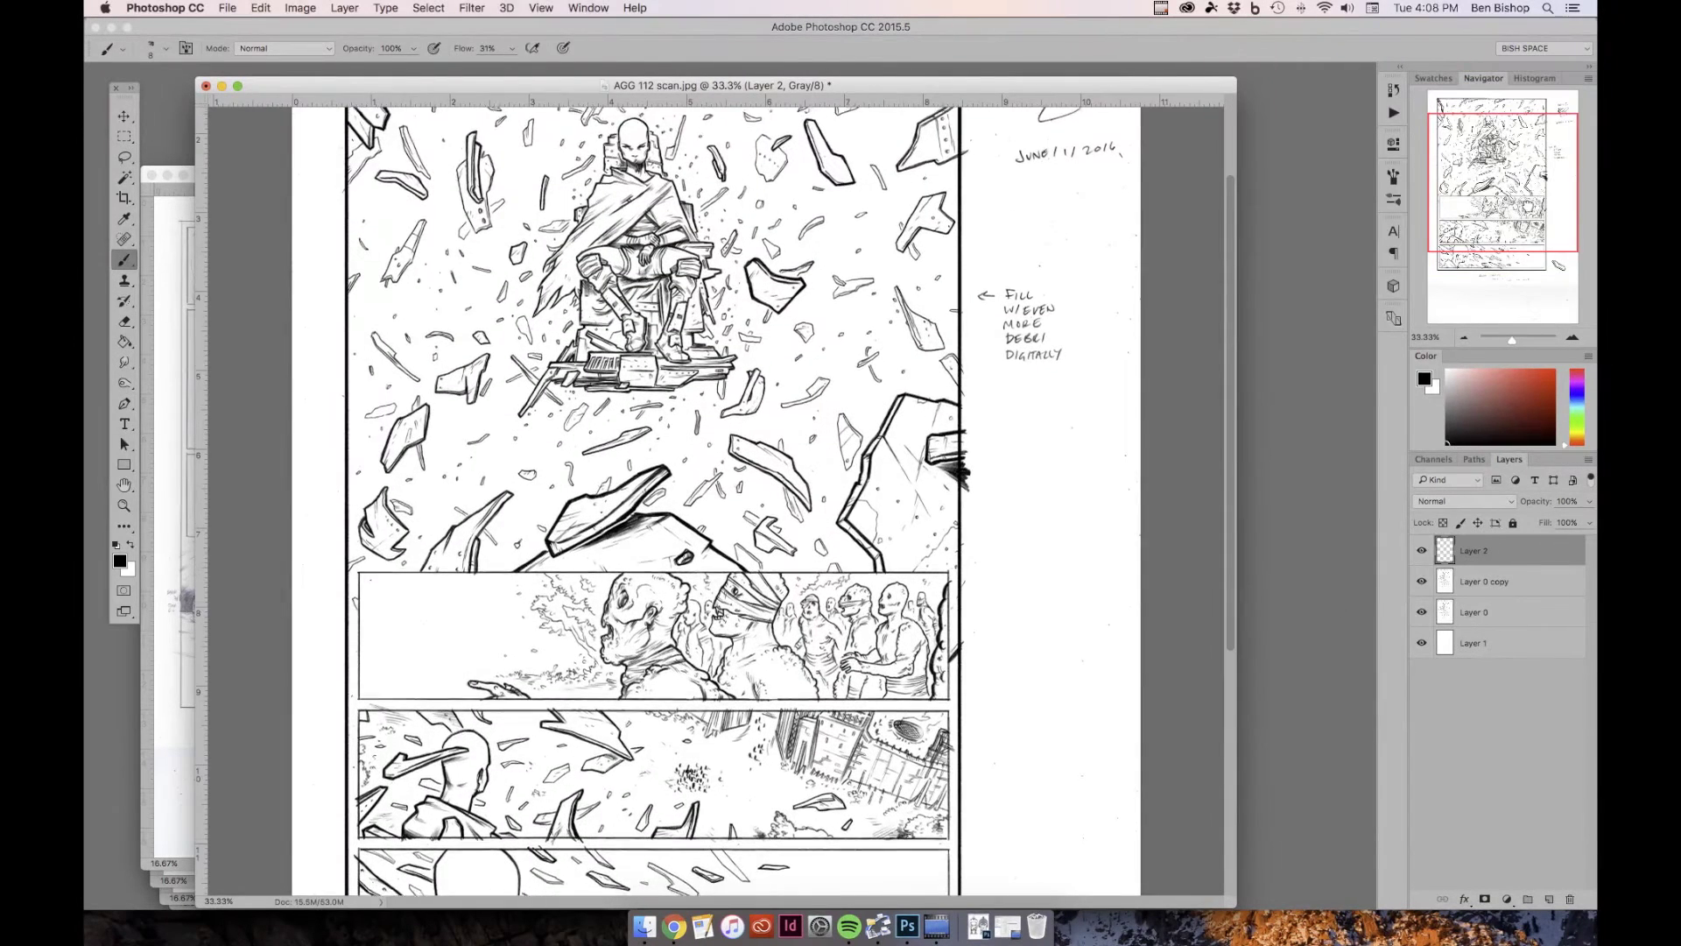
{"action": "scroll", "coordinate": [657, 499], "scroll_direction": "down", "scroll_amount": 2}
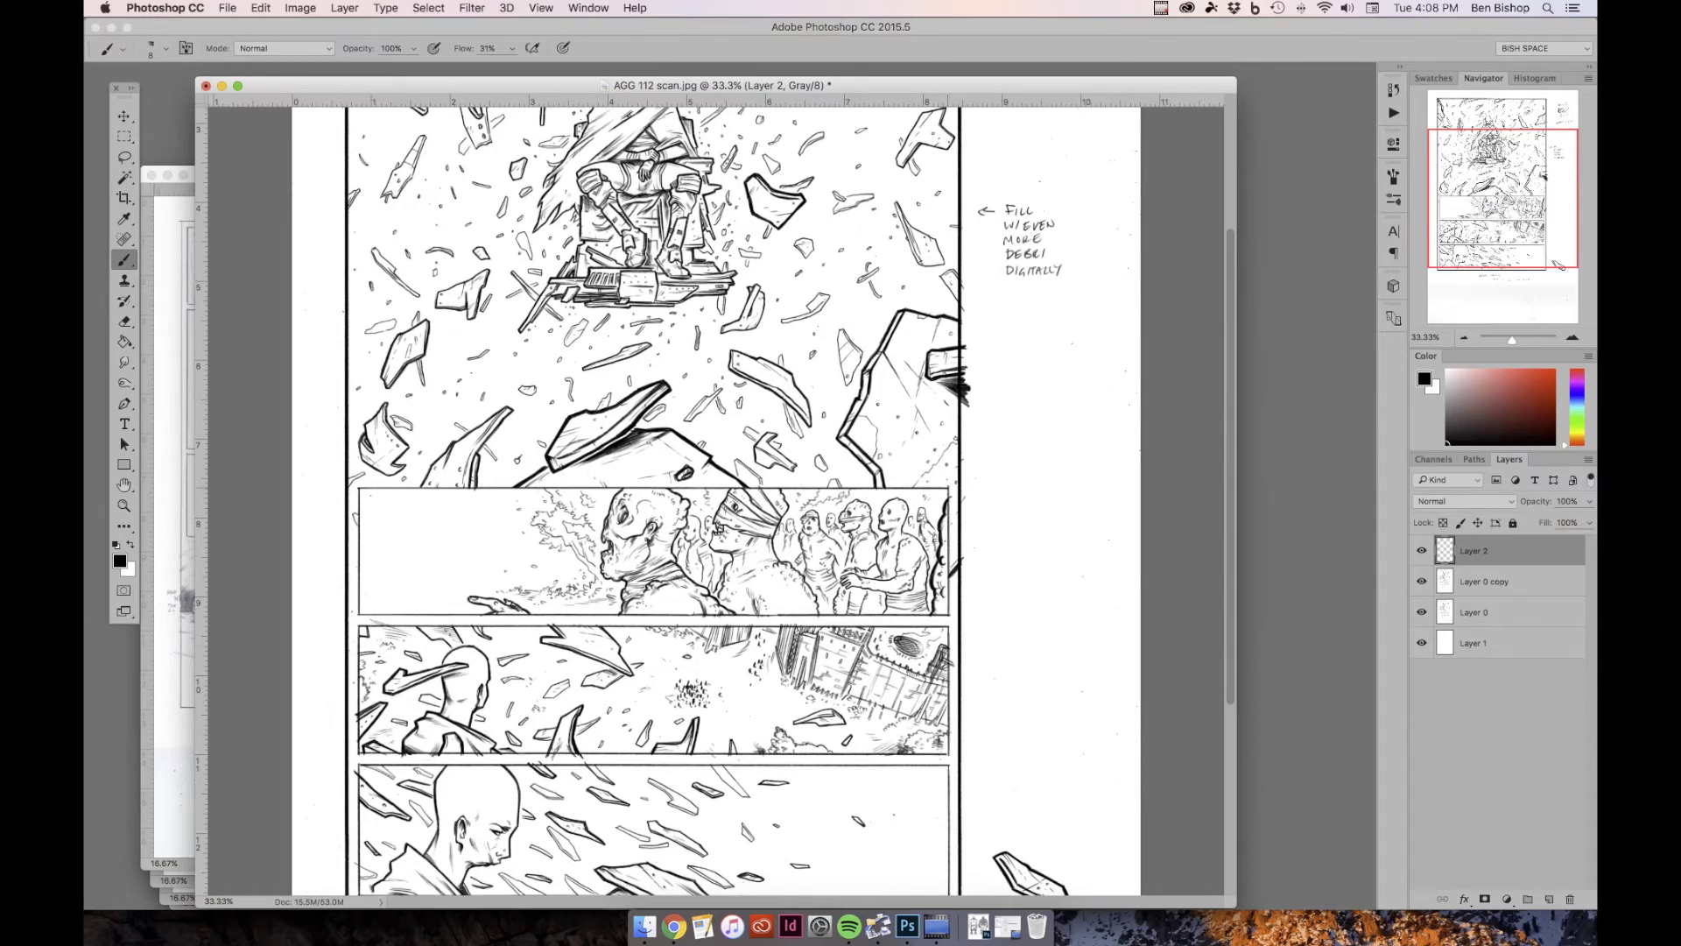
{"action": "mouse_move", "coordinate": [948, 507]}
{"action": "left_mouse_down"}
{"action": "mouse_move", "coordinate": [948, 588]}
{"action": "mouse_move", "coordinate": [948, 512]}
{"action": "mouse_move", "coordinate": [389, 488]}
{"action": "mouse_move", "coordinate": [875, 487]}
{"action": "left_mouse_up"}
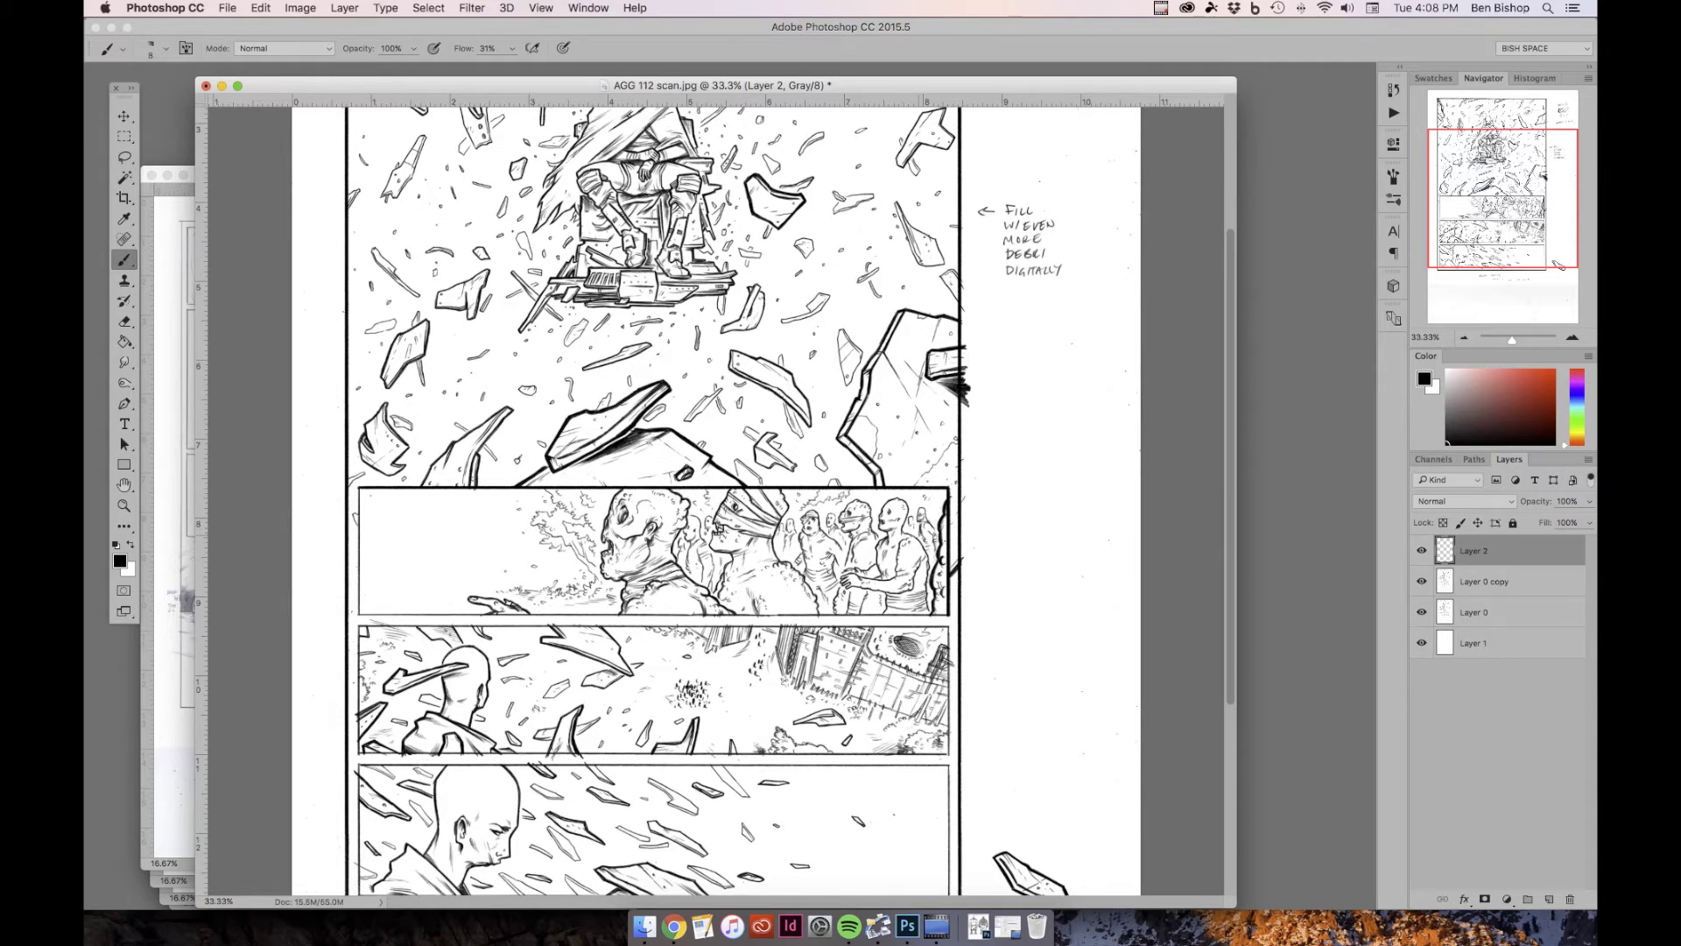
{"action": "mouse_move", "coordinate": [360, 487]}
{"action": "left_mouse_down"}
{"action": "mouse_move", "coordinate": [360, 601]}
{"action": "mouse_move", "coordinate": [360, 491]}
{"action": "left_mouse_up"}
{"action": "mouse_move", "coordinate": [948, 615]}
{"action": "left_mouse_down"}
{"action": "mouse_move", "coordinate": [362, 615]}
{"action": "mouse_move", "coordinate": [904, 614]}
{"action": "mouse_move", "coordinate": [412, 625]}
{"action": "mouse_move", "coordinate": [935, 625]}
{"action": "mouse_move", "coordinate": [948, 741]}
{"action": "left_mouse_up"}
{"action": "mouse_move", "coordinate": [948, 667]}
{"action": "left_mouse_down"}
{"action": "mouse_move", "coordinate": [949, 727]}
{"action": "mouse_move", "coordinate": [371, 754]}
{"action": "mouse_move", "coordinate": [943, 754]}
{"action": "left_mouse_up"}
{"action": "mouse_move", "coordinate": [359, 631]}
{"action": "left_mouse_down"}
{"action": "mouse_move", "coordinate": [359, 741]}
{"action": "mouse_move", "coordinate": [360, 633]}
{"action": "left_mouse_up"}
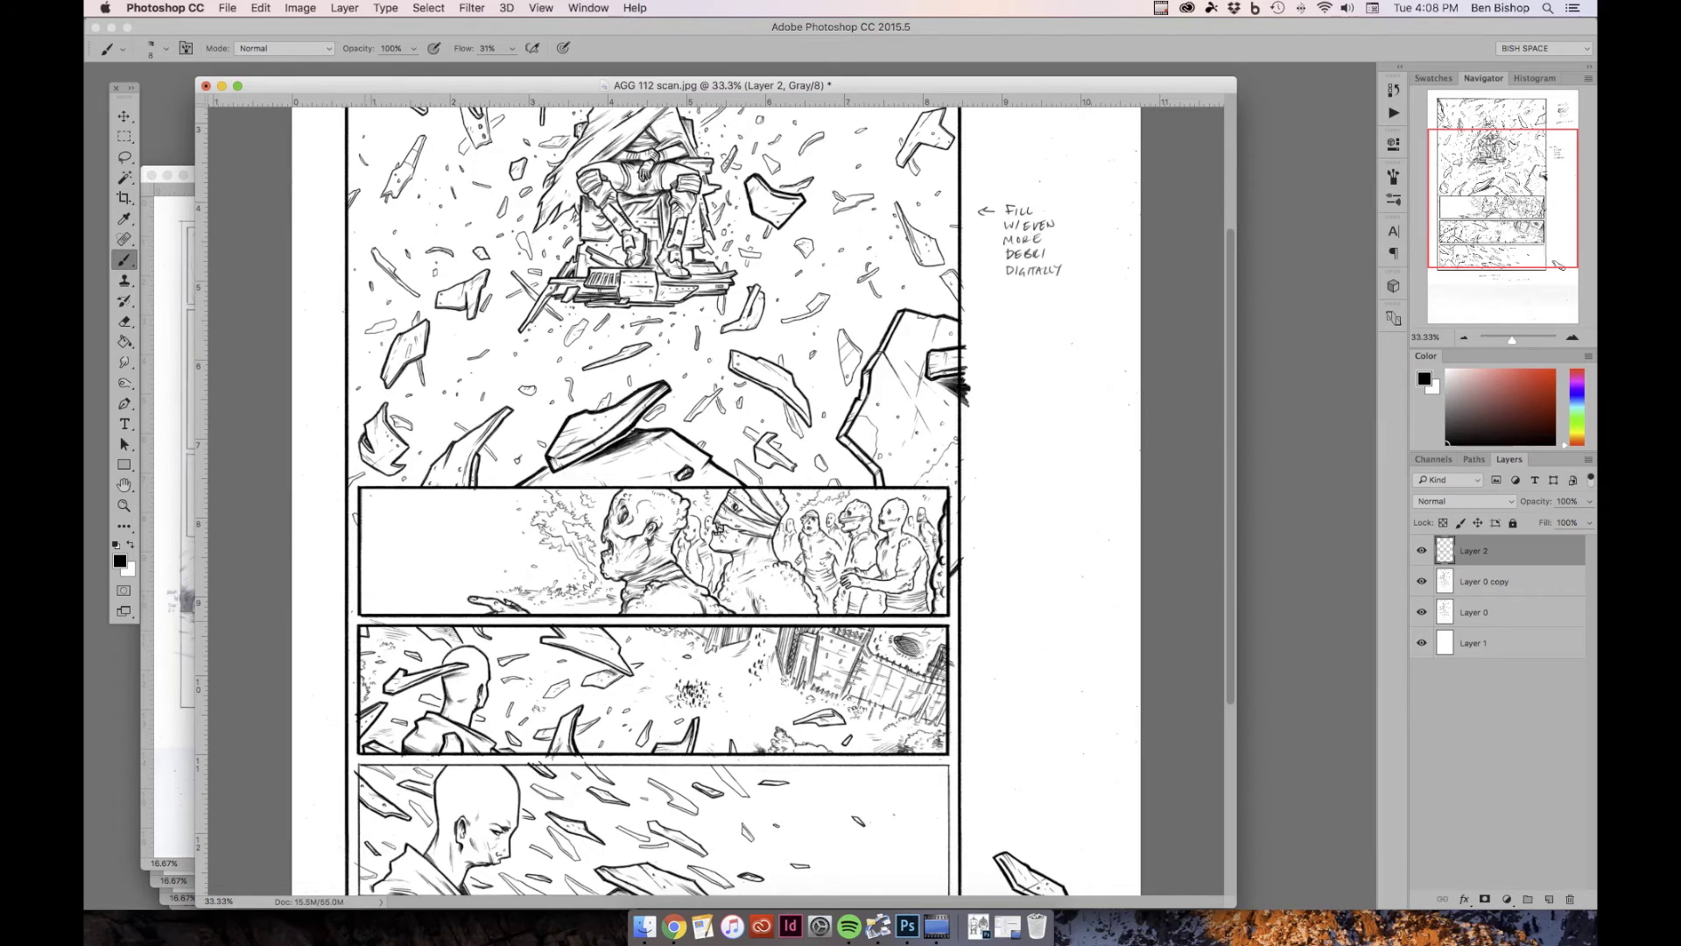
- Trace the border of the lowest wide panel in black on Layer 2, covering all four sides
{"action": "left_click_drag", "start_coordinate": [1500, 234], "coordinate": [1489, 275]}
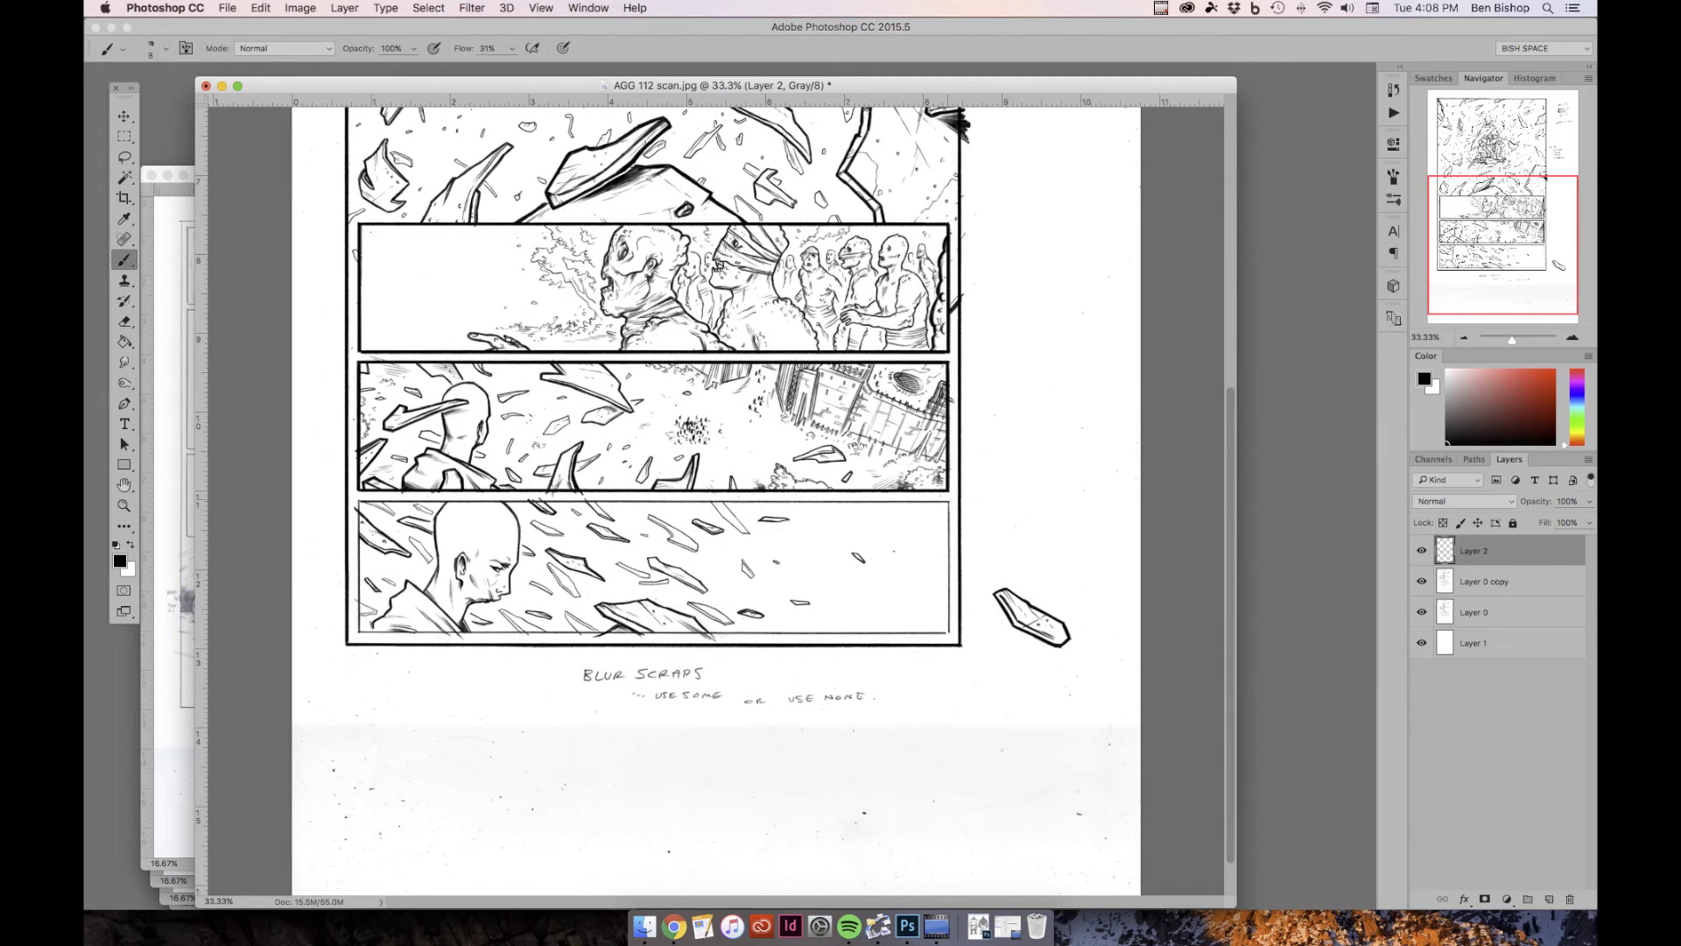
{"action": "left_click_drag", "start_coordinate": [947, 501], "coordinate": [948, 618]}
{"action": "left_click_drag", "start_coordinate": [948, 547], "coordinate": [948, 616]}
{"action": "mouse_move", "coordinate": [948, 502]}
{"action": "left_mouse_down"}
{"action": "mouse_move", "coordinate": [389, 502]}
{"action": "mouse_move", "coordinate": [933, 502]}
{"action": "left_mouse_up"}
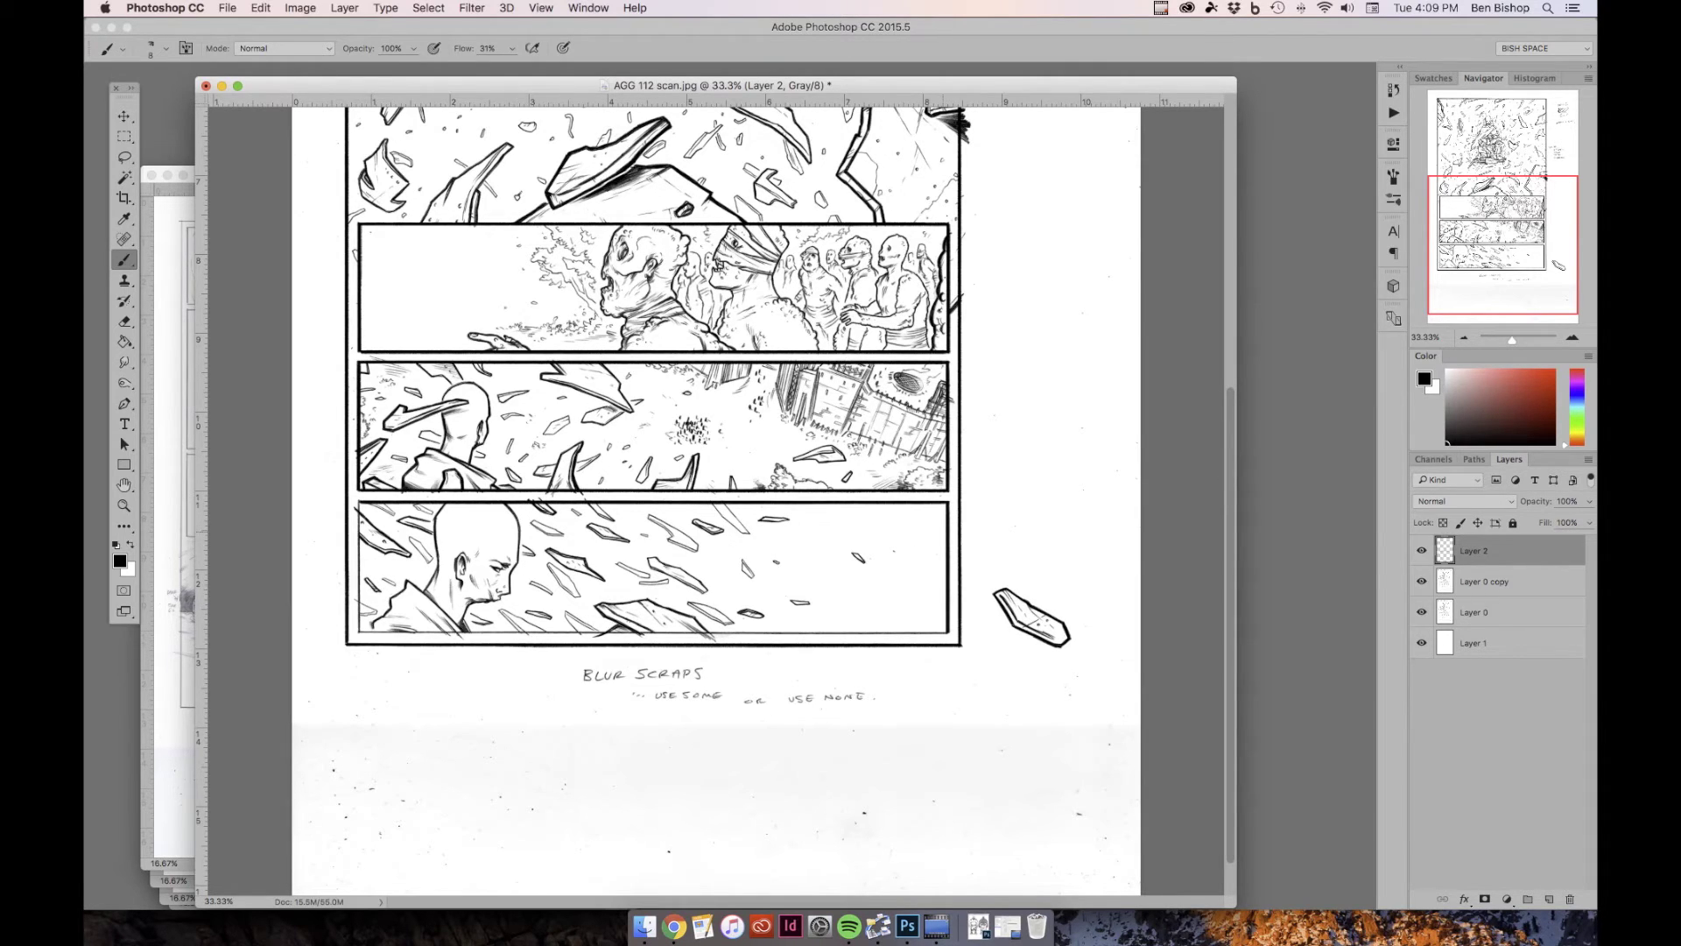
{"action": "left_click_drag", "start_coordinate": [948, 633], "coordinate": [375, 633]}
{"action": "left_click_drag", "start_coordinate": [778, 632], "coordinate": [875, 632]}
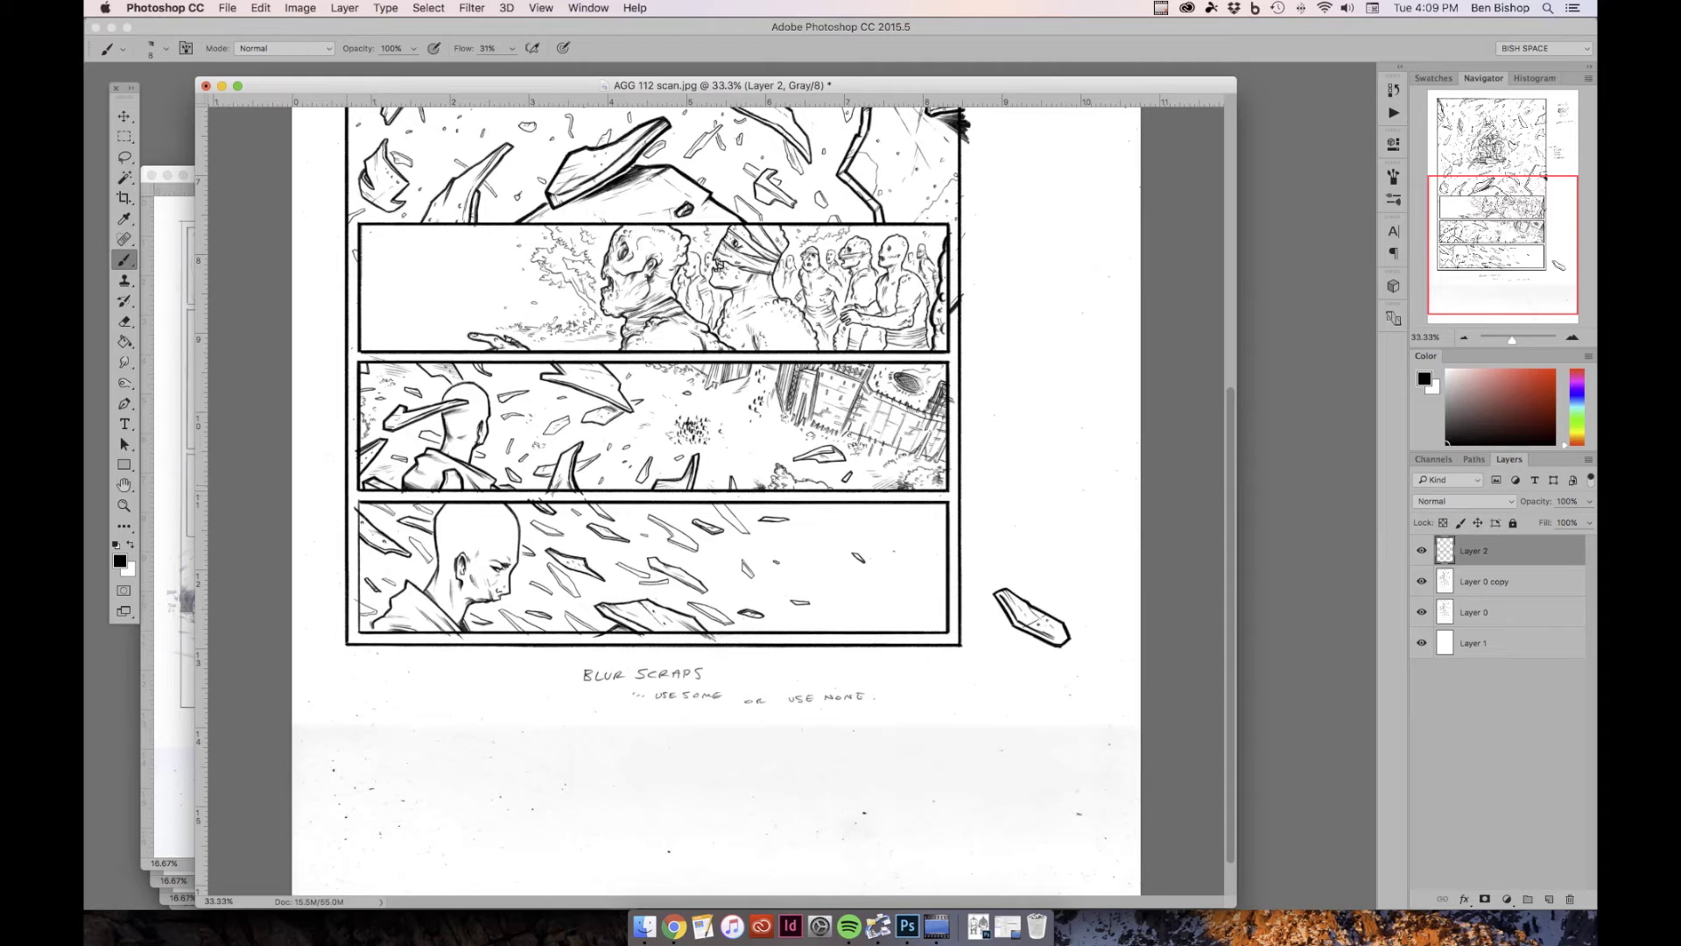
{"action": "left_click_drag", "start_coordinate": [360, 528], "coordinate": [360, 620]}
{"action": "left_click_drag", "start_coordinate": [360, 552], "coordinate": [360, 623]}
- Add a new layer above Layer 0 copy and paint white over the stray marks spilling past the page's right border
{"action": "left_click", "coordinate": [1495, 581]}
{"action": "key", "text": "super+alt+shift+n"}
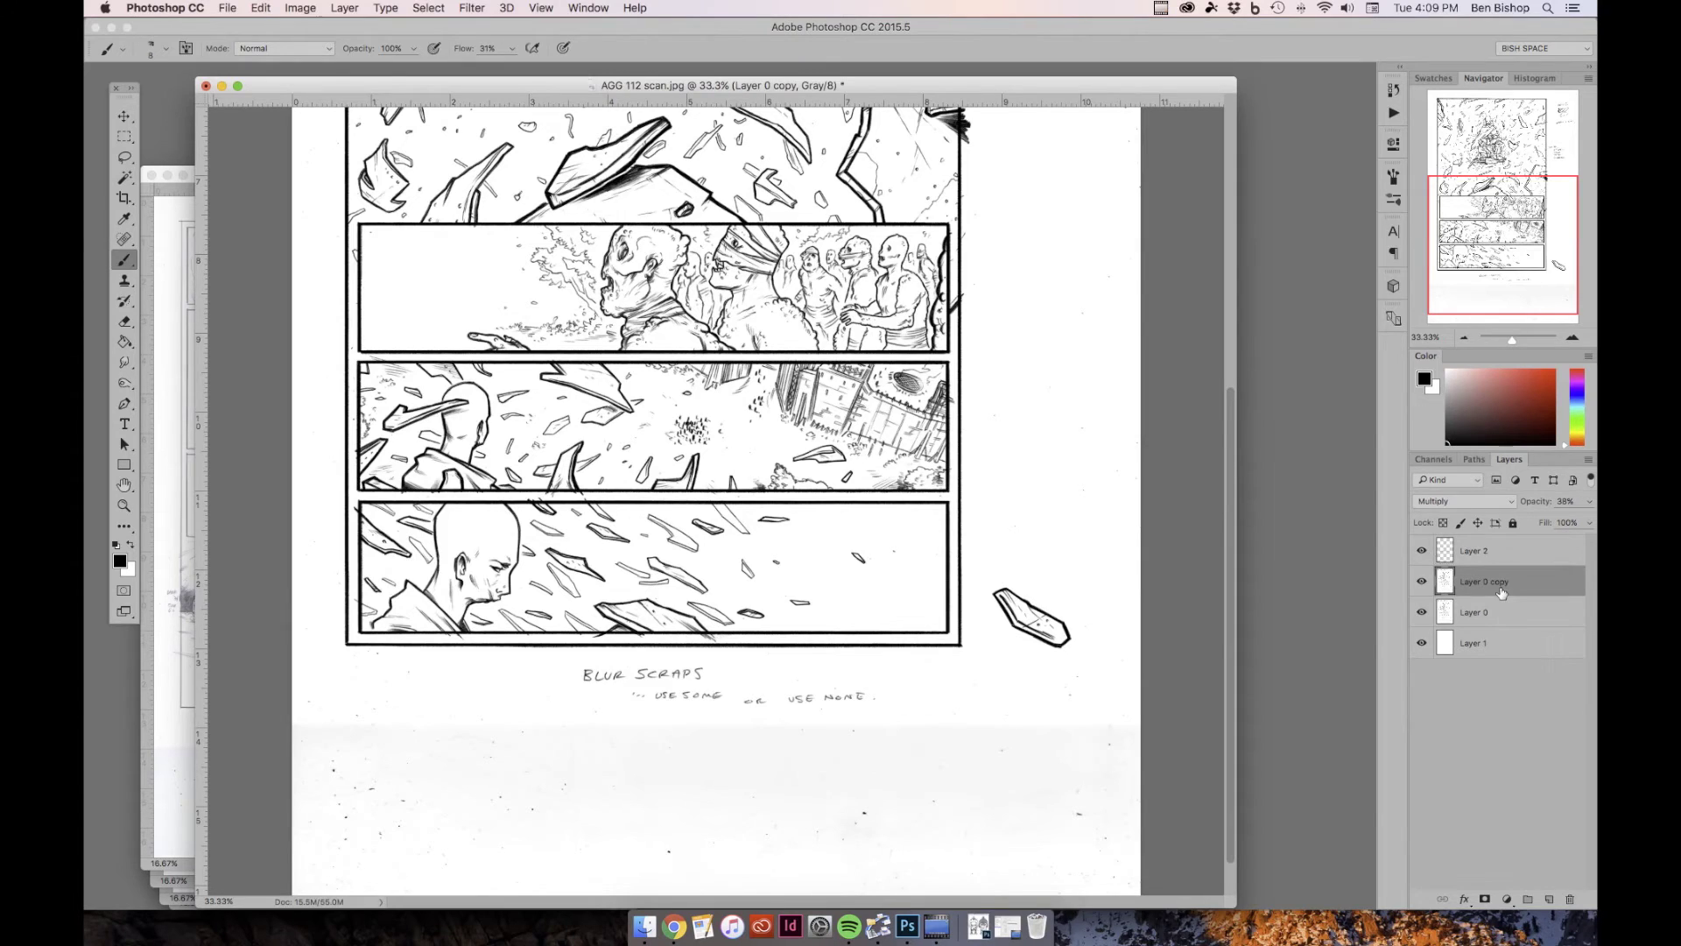
{"action": "key", "text": "x"}
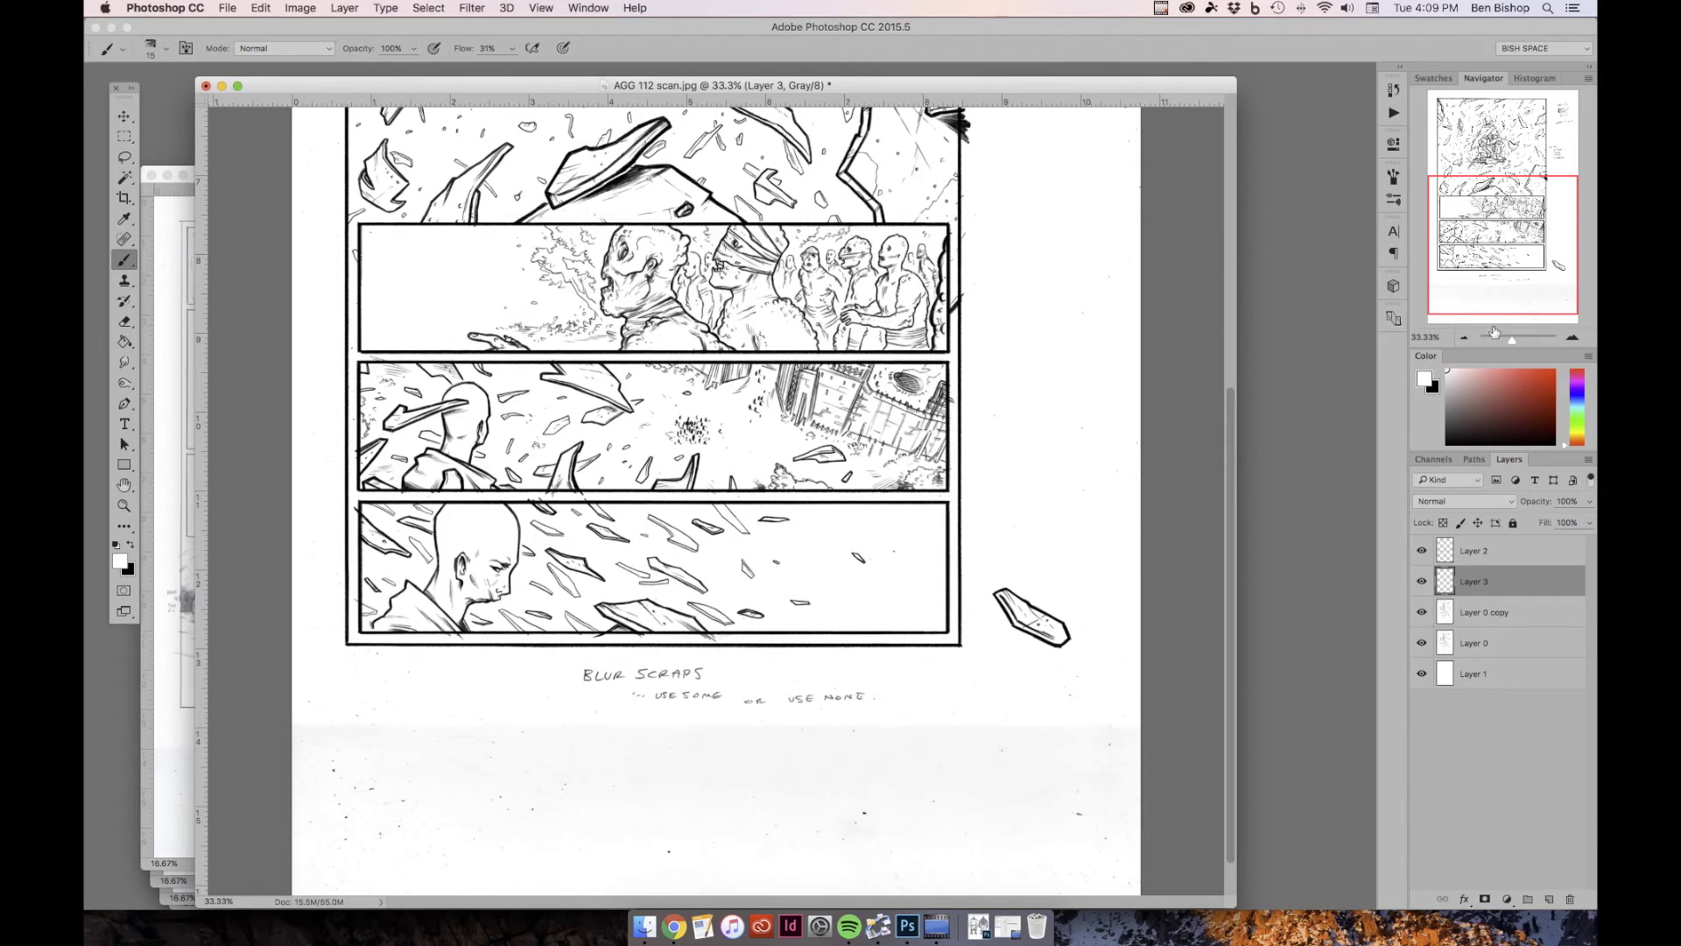
{"action": "left_click", "coordinate": [1572, 338]}
{"action": "scroll", "coordinate": [983, 304], "scroll_direction": "up", "scroll_amount": 3}
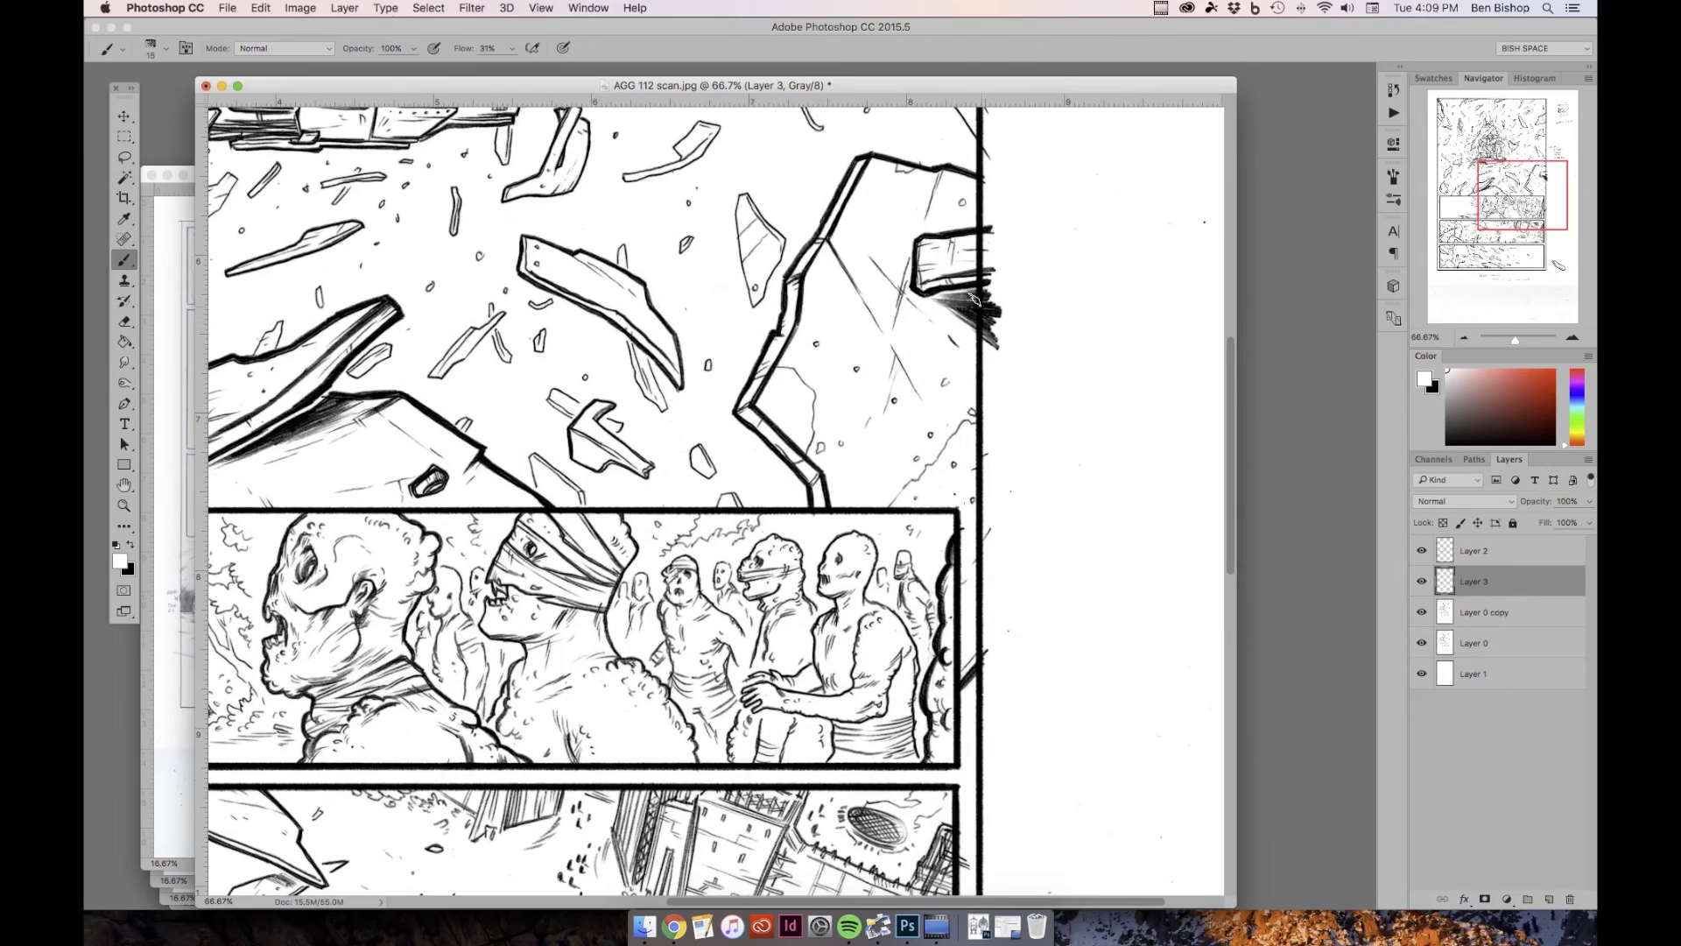
{"action": "mouse_move", "coordinate": [1530, 217]}
{"action": "left_mouse_down"}
{"action": "mouse_move", "coordinate": [1522, 161]}
{"action": "mouse_move", "coordinate": [1492, 260]}
{"action": "mouse_move", "coordinate": [1531, 235]}
{"action": "left_mouse_up"}
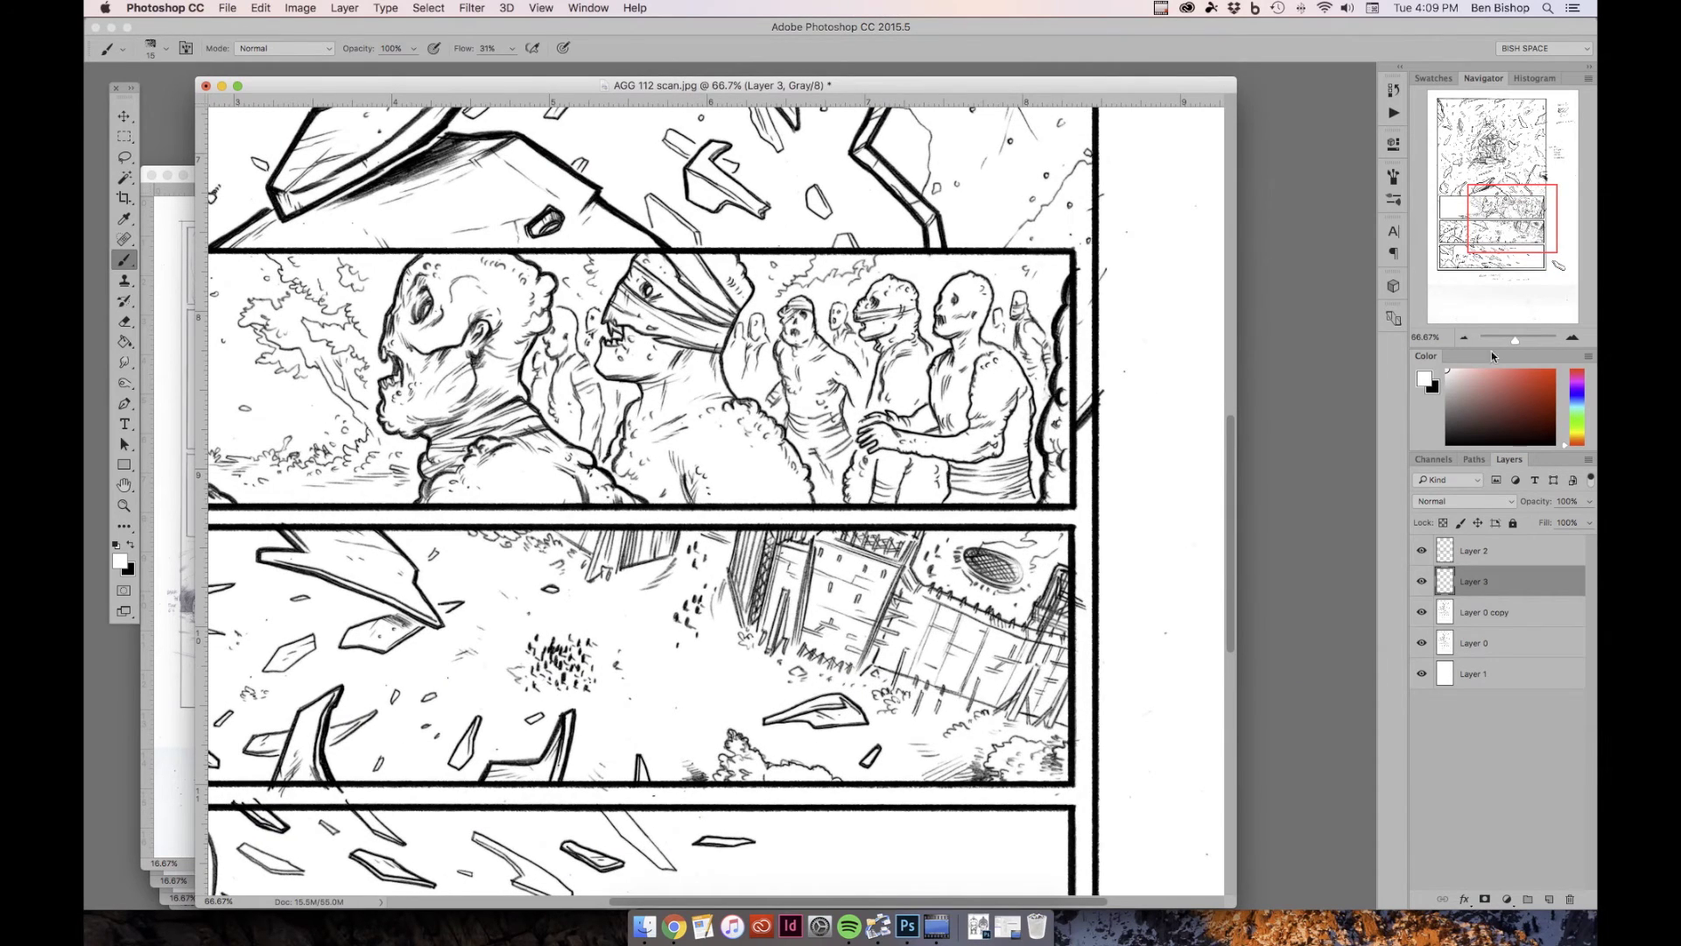
{"action": "left_click", "coordinate": [1466, 338]}
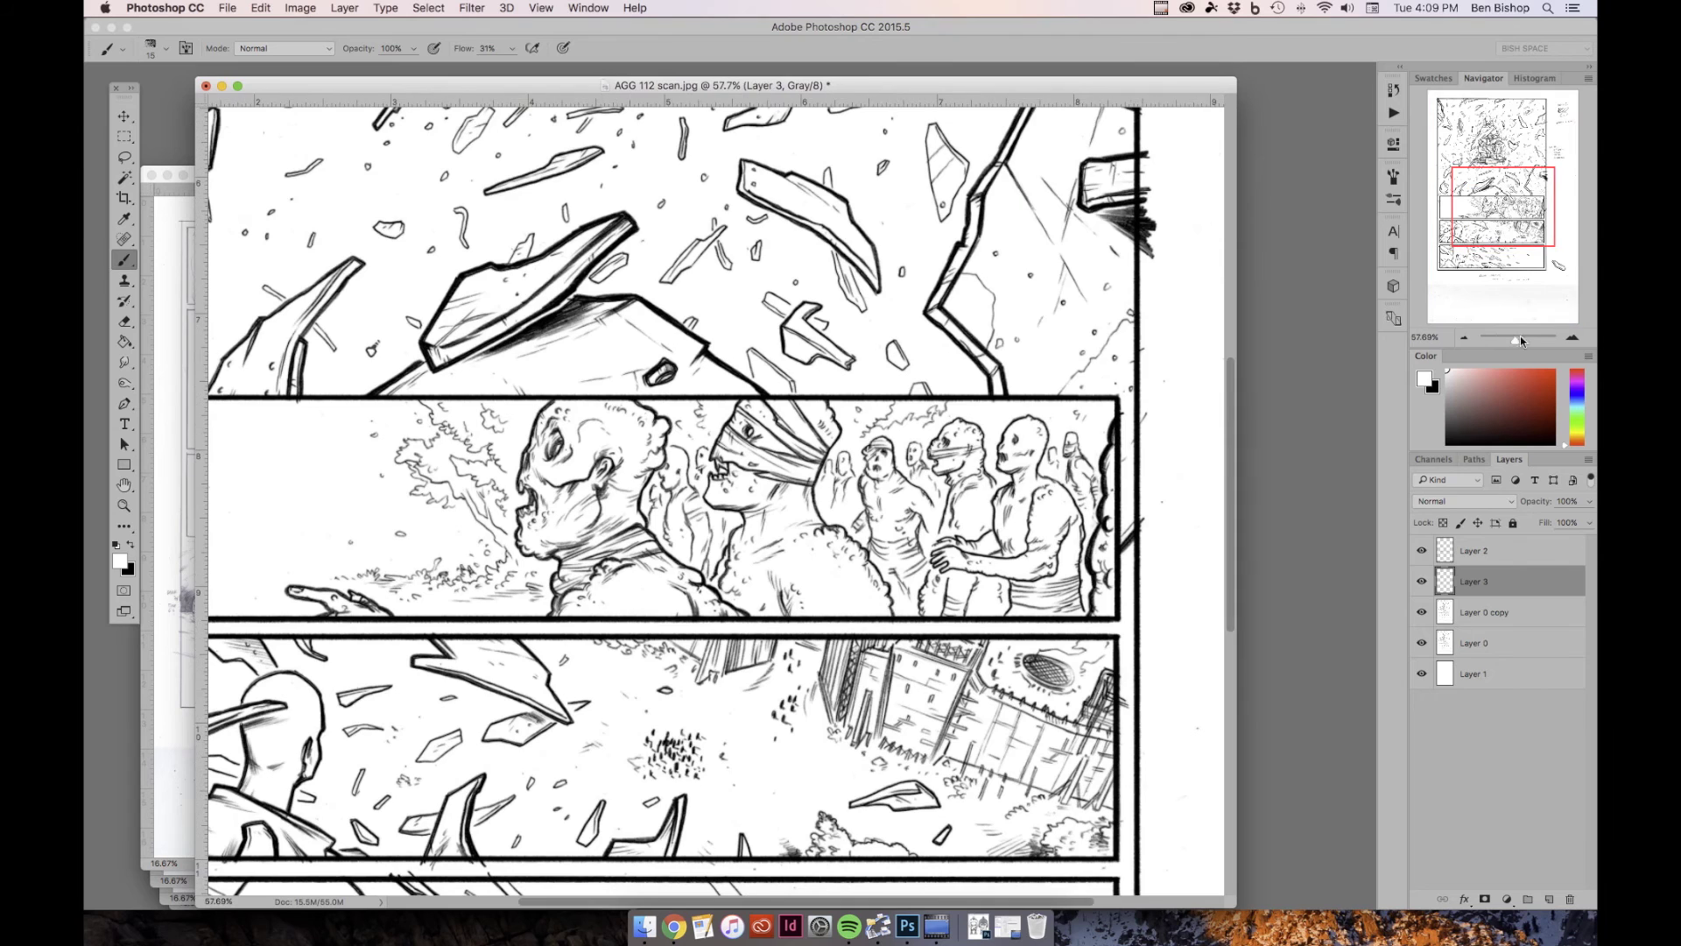
{"action": "left_click", "coordinate": [1465, 338]}
{"action": "left_click", "coordinate": [1464, 338]}
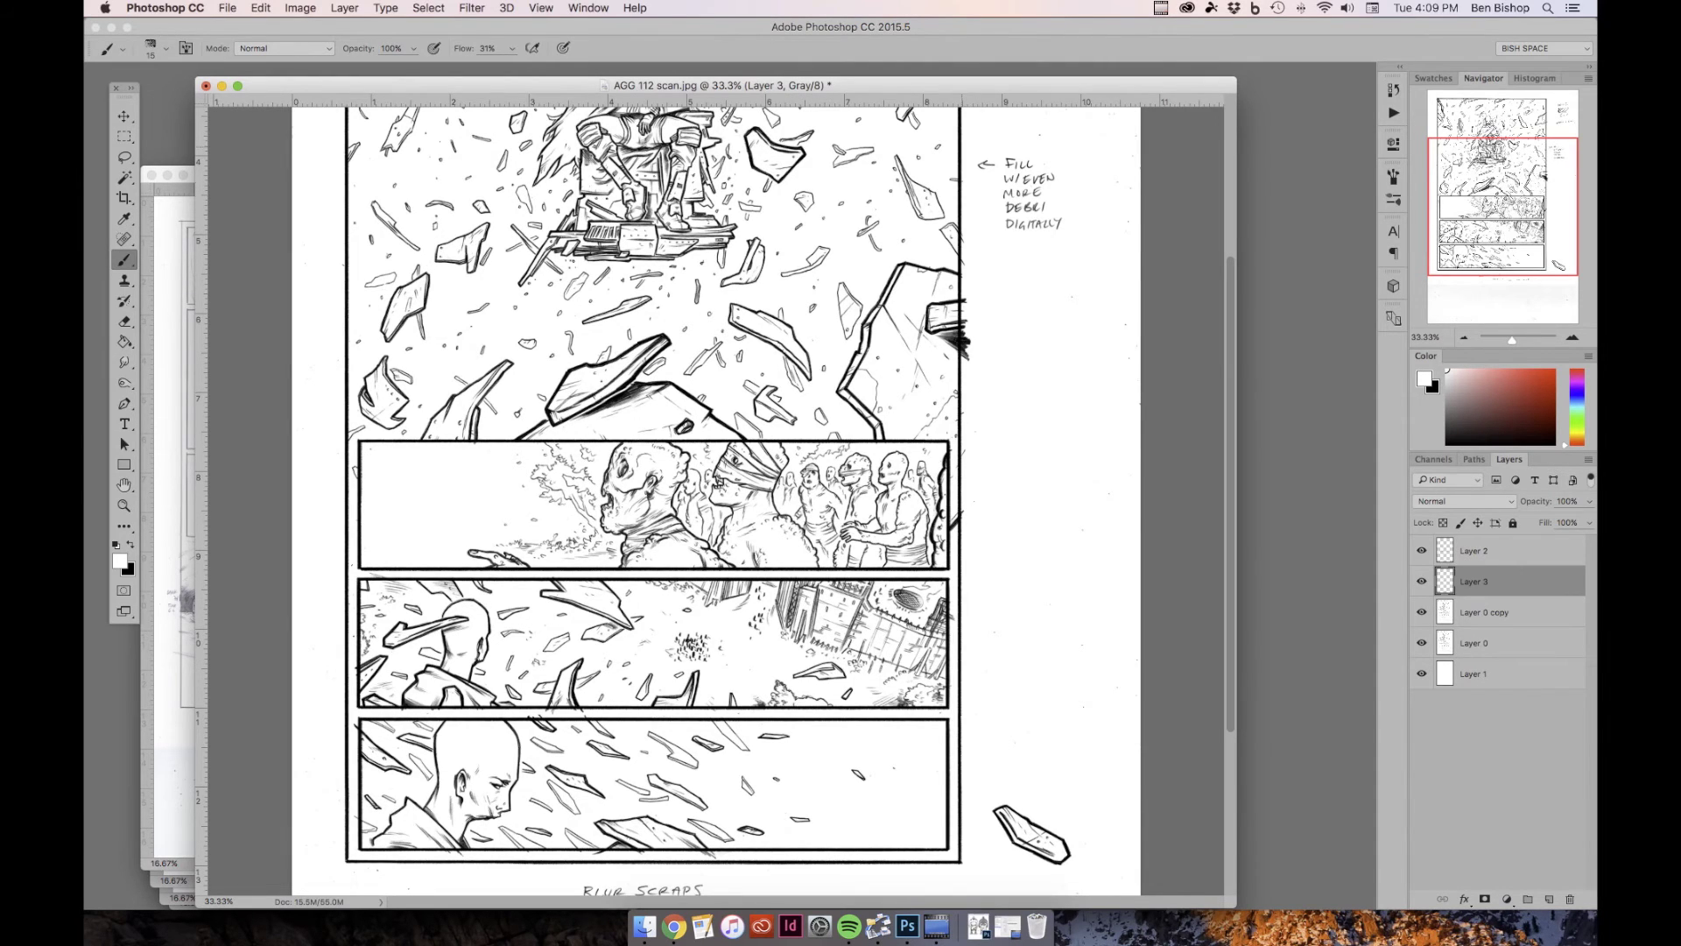
{"action": "left_click_drag", "start_coordinate": [961, 218], "coordinate": [964, 396]}
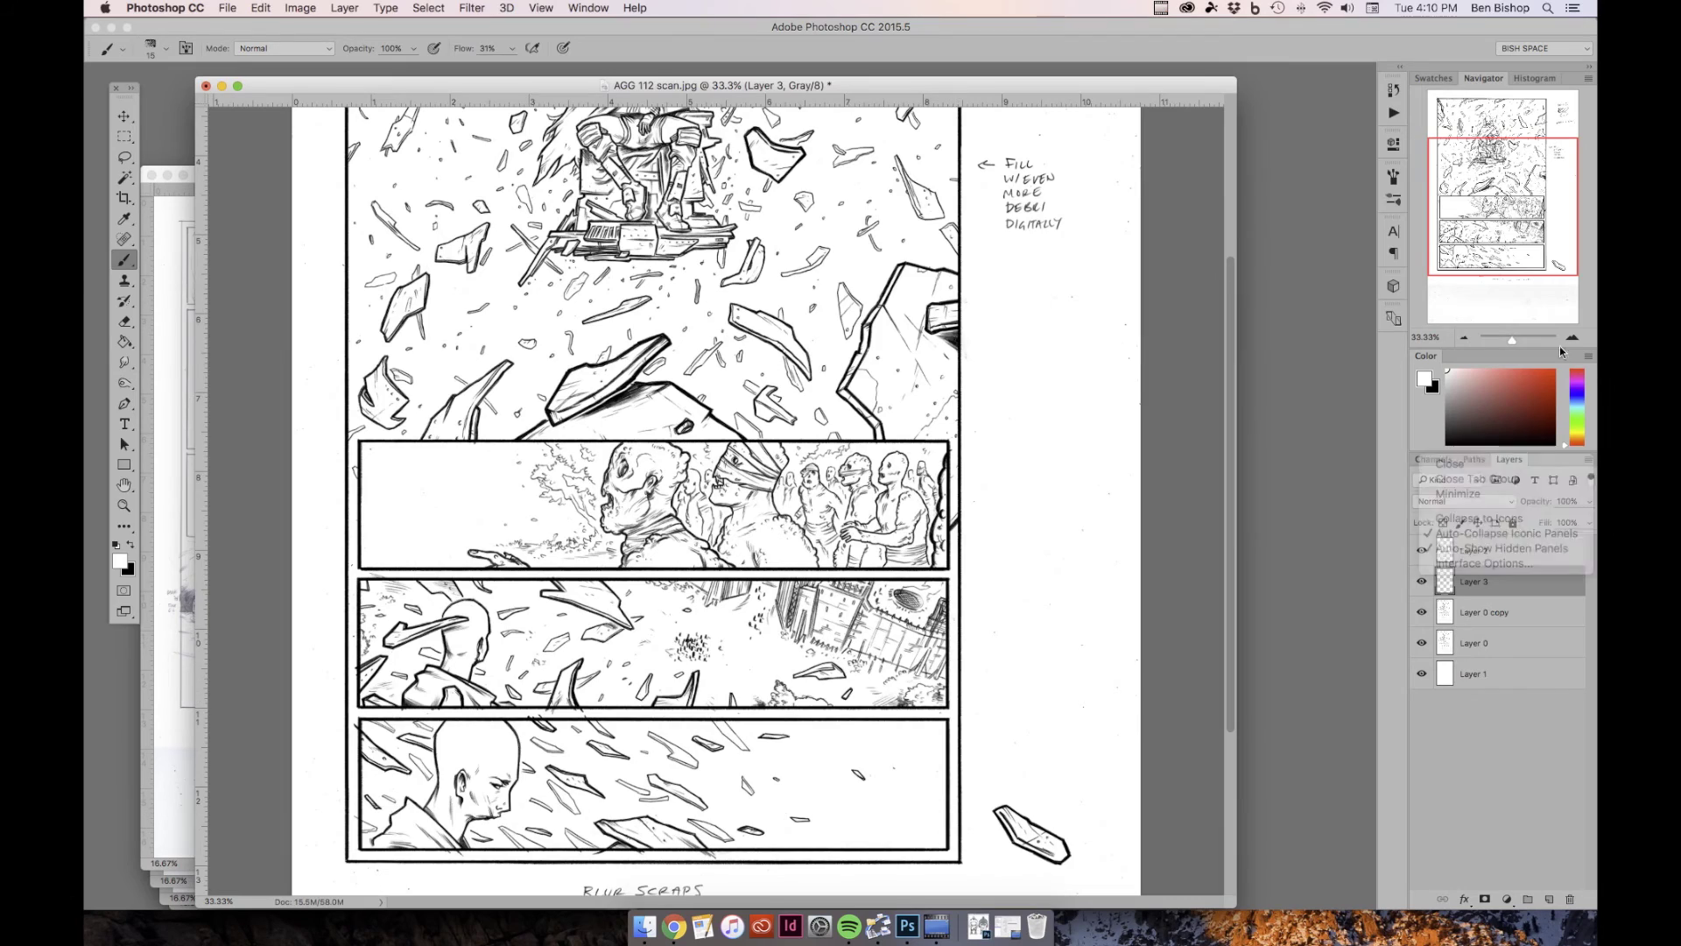
- Paint white over the stray lines in the gutter between the two lowest panels, along the left gutter and beneath the bottom panel
{"action": "key", "text": "super+equal"}
{"action": "key", "text": "super+equal"}
{"action": "scroll", "coordinate": [731, 625], "scroll_direction": "right", "scroll_amount": 2}
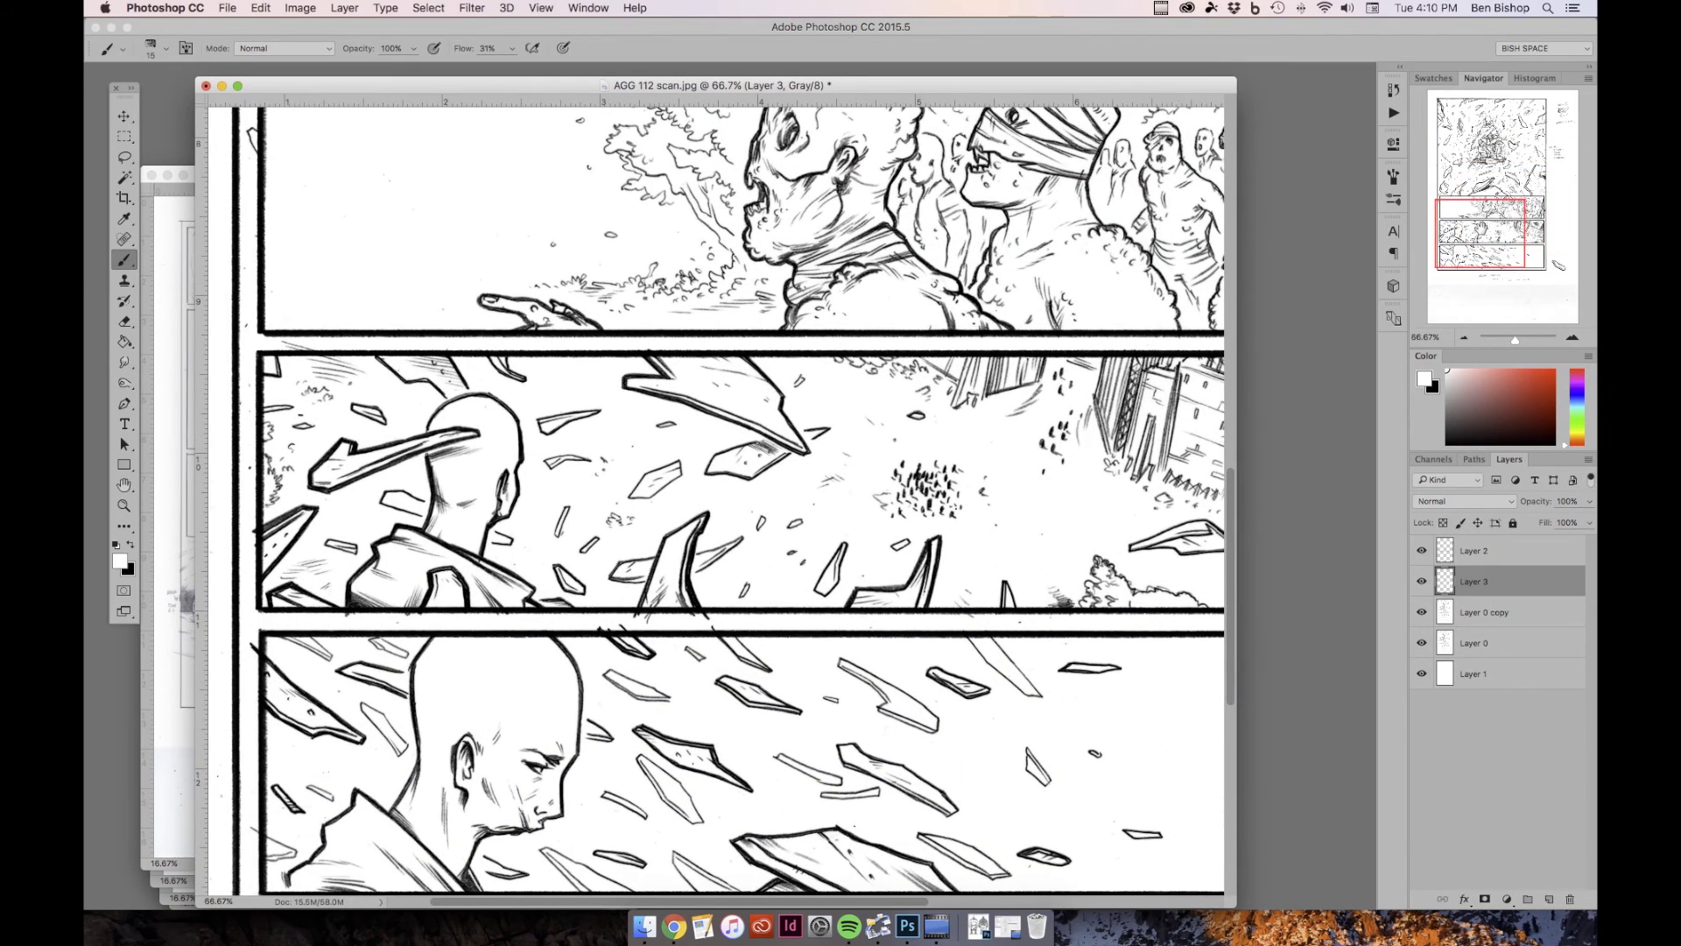
{"action": "mouse_move", "coordinate": [721, 628]}
{"action": "left_mouse_down"}
{"action": "mouse_move", "coordinate": [517, 628]}
{"action": "mouse_move", "coordinate": [744, 628]}
{"action": "mouse_move", "coordinate": [271, 627]}
{"action": "mouse_move", "coordinate": [355, 610]}
{"action": "mouse_move", "coordinate": [340, 618]}
{"action": "mouse_move", "coordinate": [906, 611]}
{"action": "left_mouse_up"}
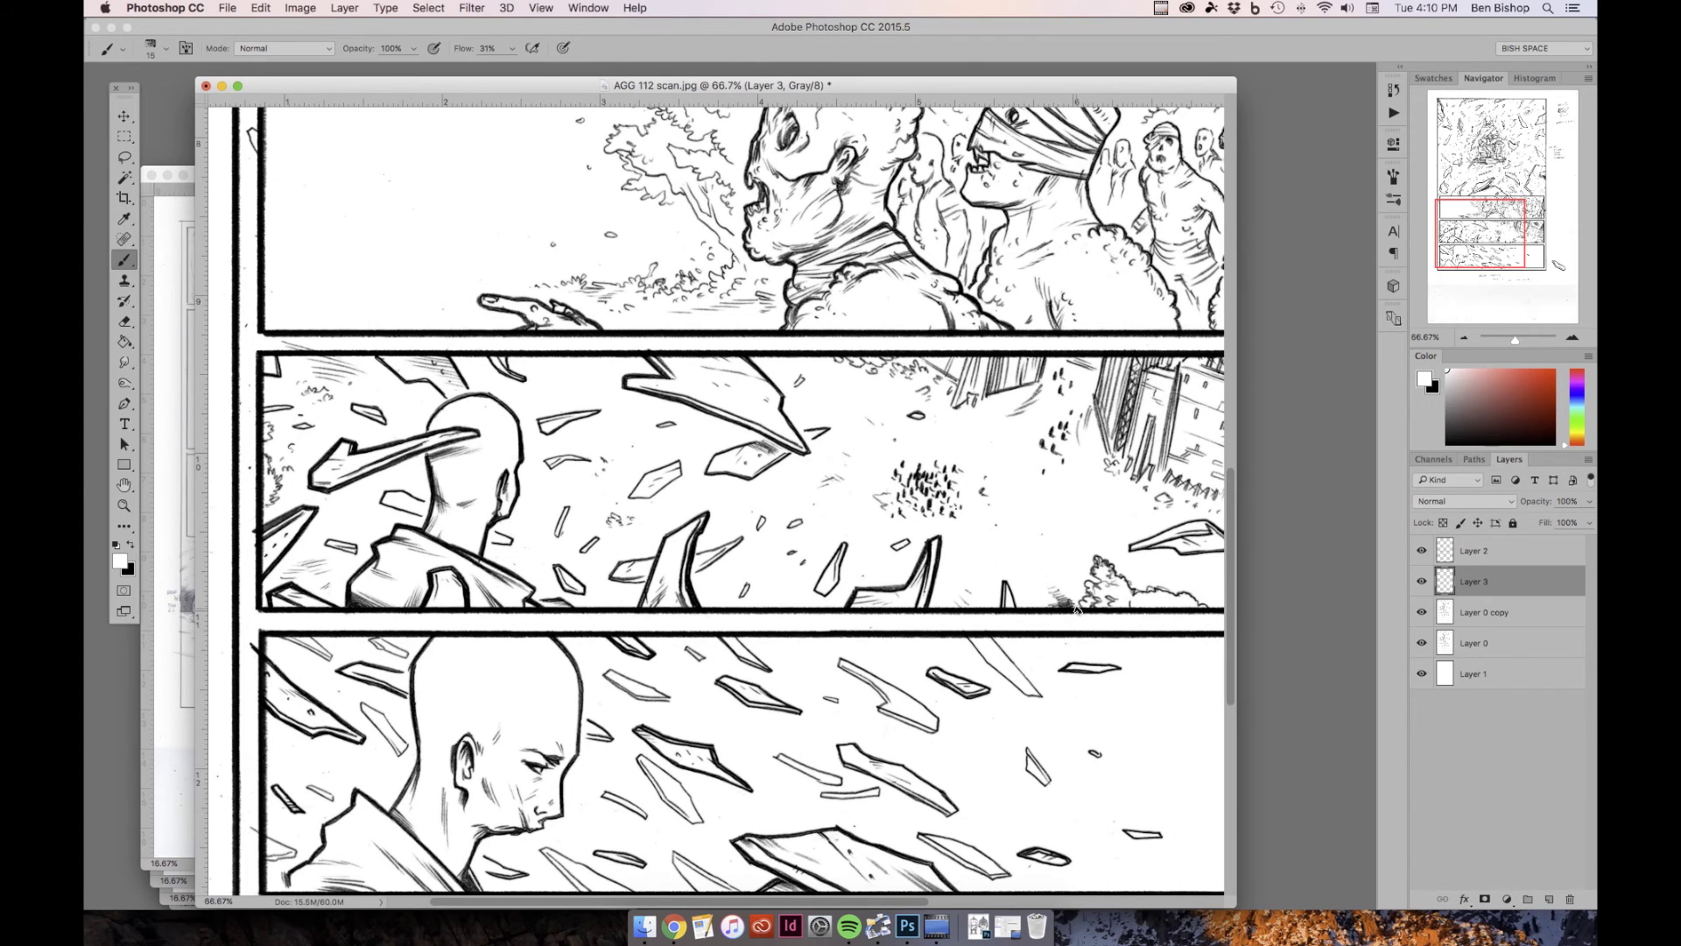
{"action": "left_click_drag", "start_coordinate": [247, 829], "coordinate": [301, 561]}
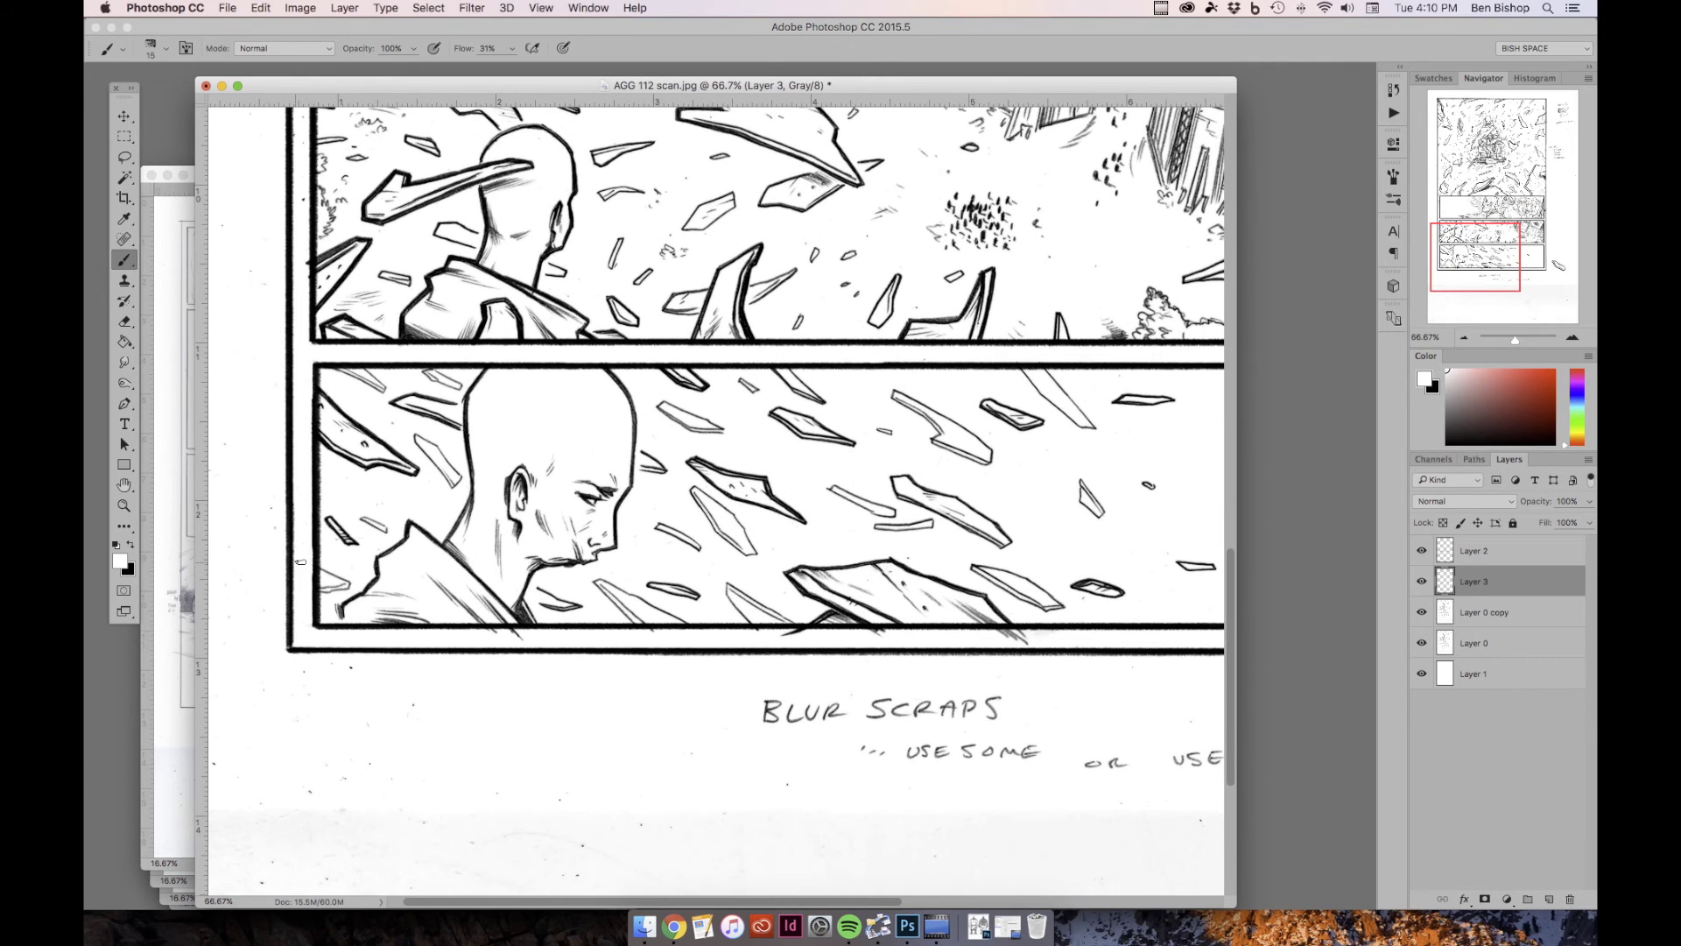
{"action": "left_click_drag", "start_coordinate": [705, 634], "coordinate": [1030, 639]}
{"action": "left_click", "coordinate": [1023, 640]}
- Paint white over the line ends overshooting the top and right borders of the large seated-figure panel
{"action": "left_click_drag", "start_coordinate": [1480, 262], "coordinate": [1478, 210]}
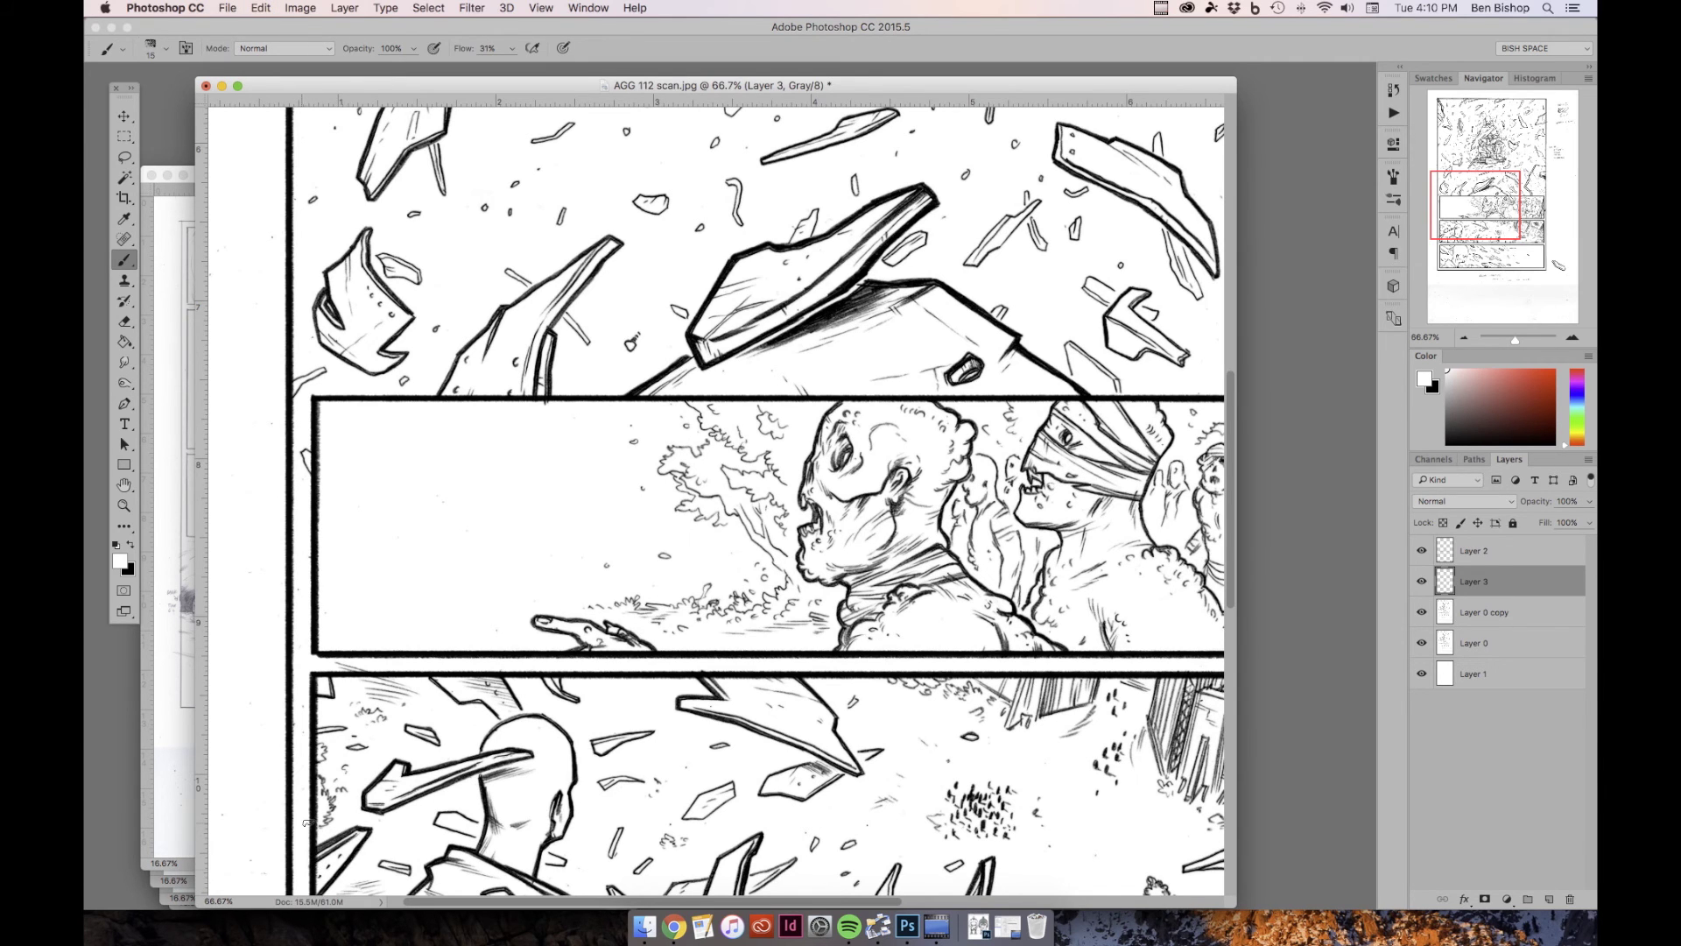
{"action": "scroll", "coordinate": [306, 824], "scroll_direction": "up", "scroll_amount": 8}
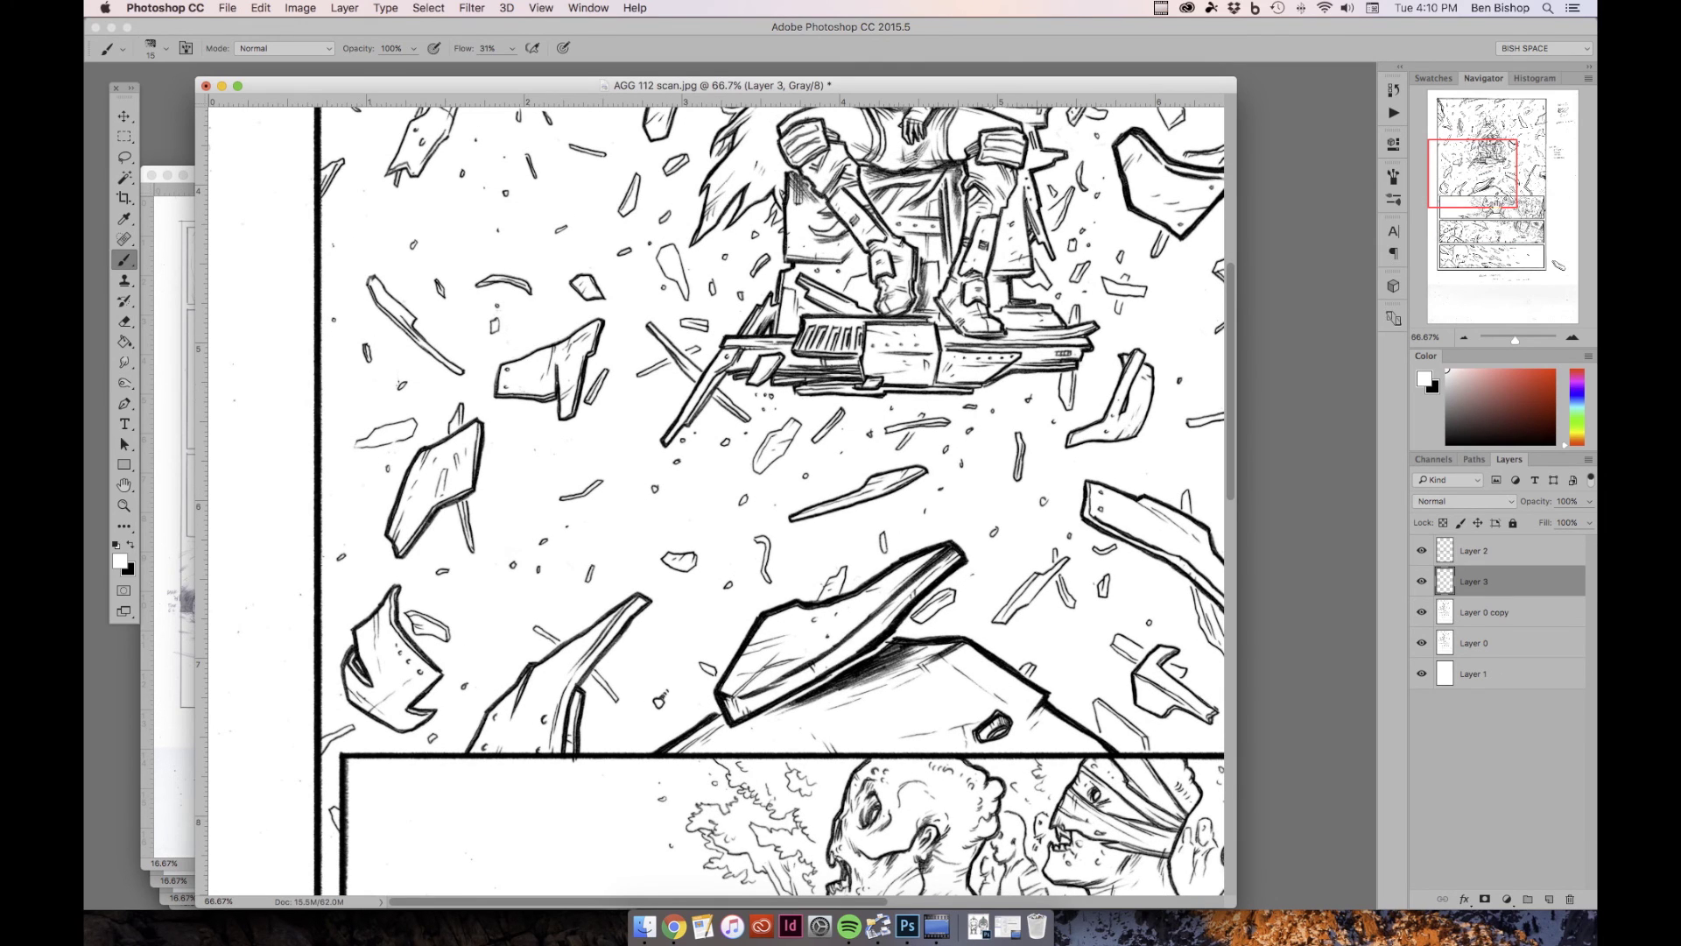
{"action": "scroll", "coordinate": [311, 386], "scroll_direction": "up", "scroll_amount": 8}
{"action": "scroll", "coordinate": [446, 775], "scroll_direction": "down", "scroll_amount": 2}
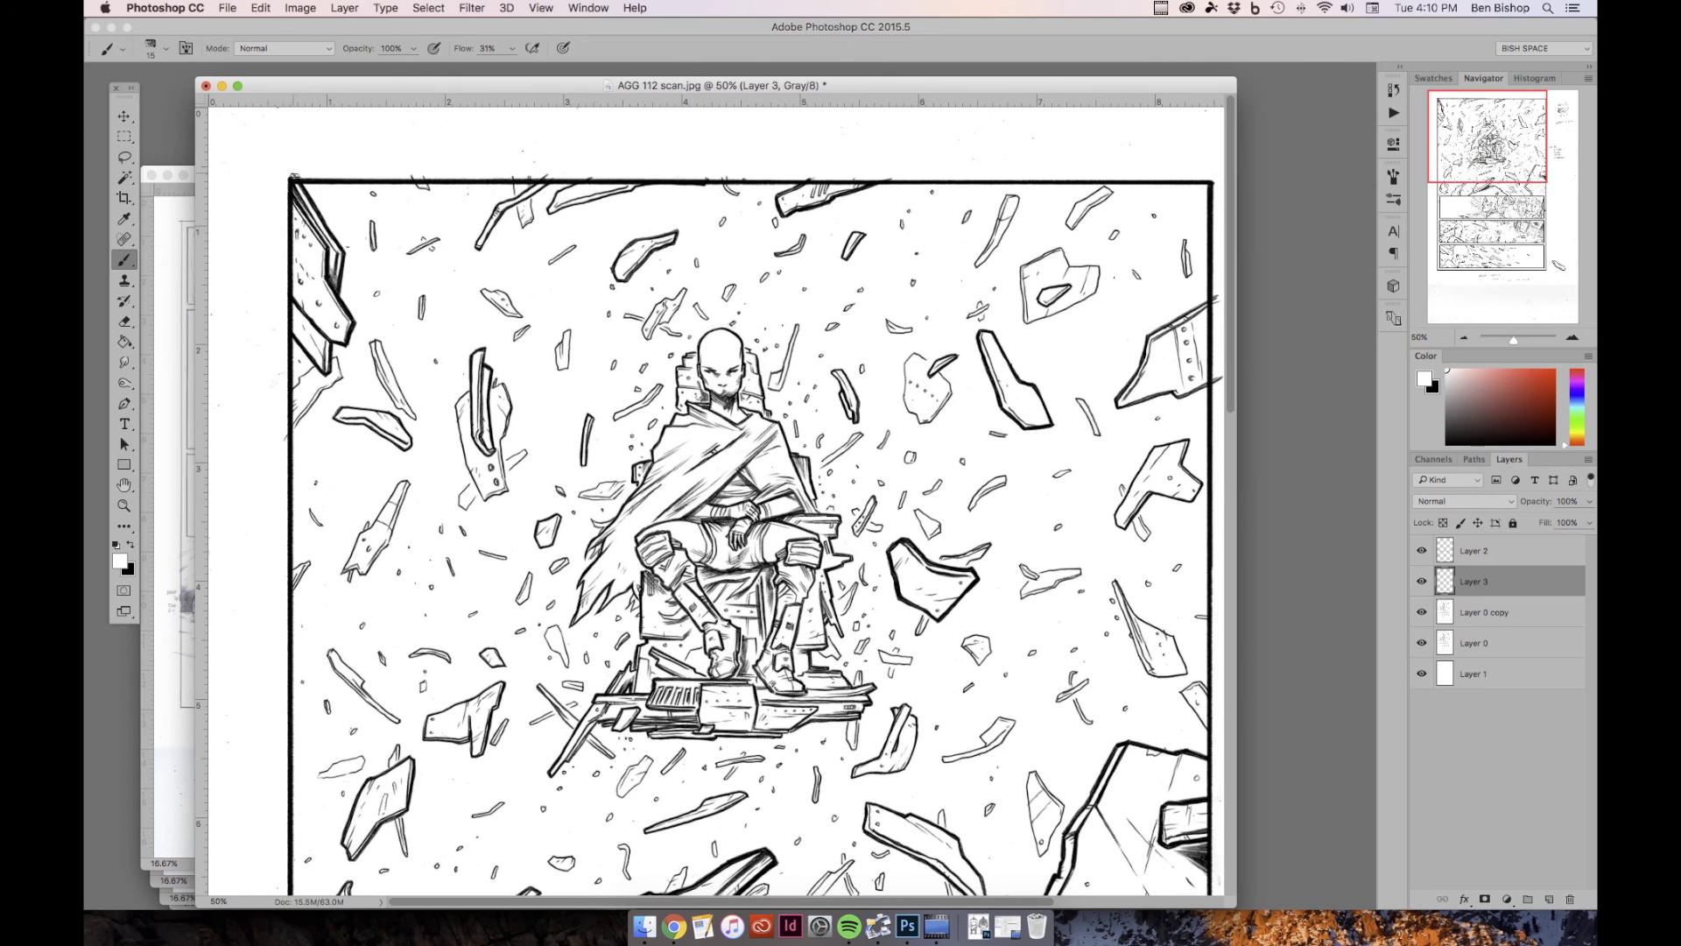
{"action": "left_click_drag", "start_coordinate": [470, 175], "coordinate": [599, 179]}
{"action": "left_click_drag", "start_coordinate": [765, 179], "coordinate": [378, 179]}
{"action": "scroll", "coordinate": [713, 499], "scroll_direction": "right", "scroll_amount": 4}
{"action": "left_click_drag", "start_coordinate": [1064, 149], "coordinate": [1064, 534]}
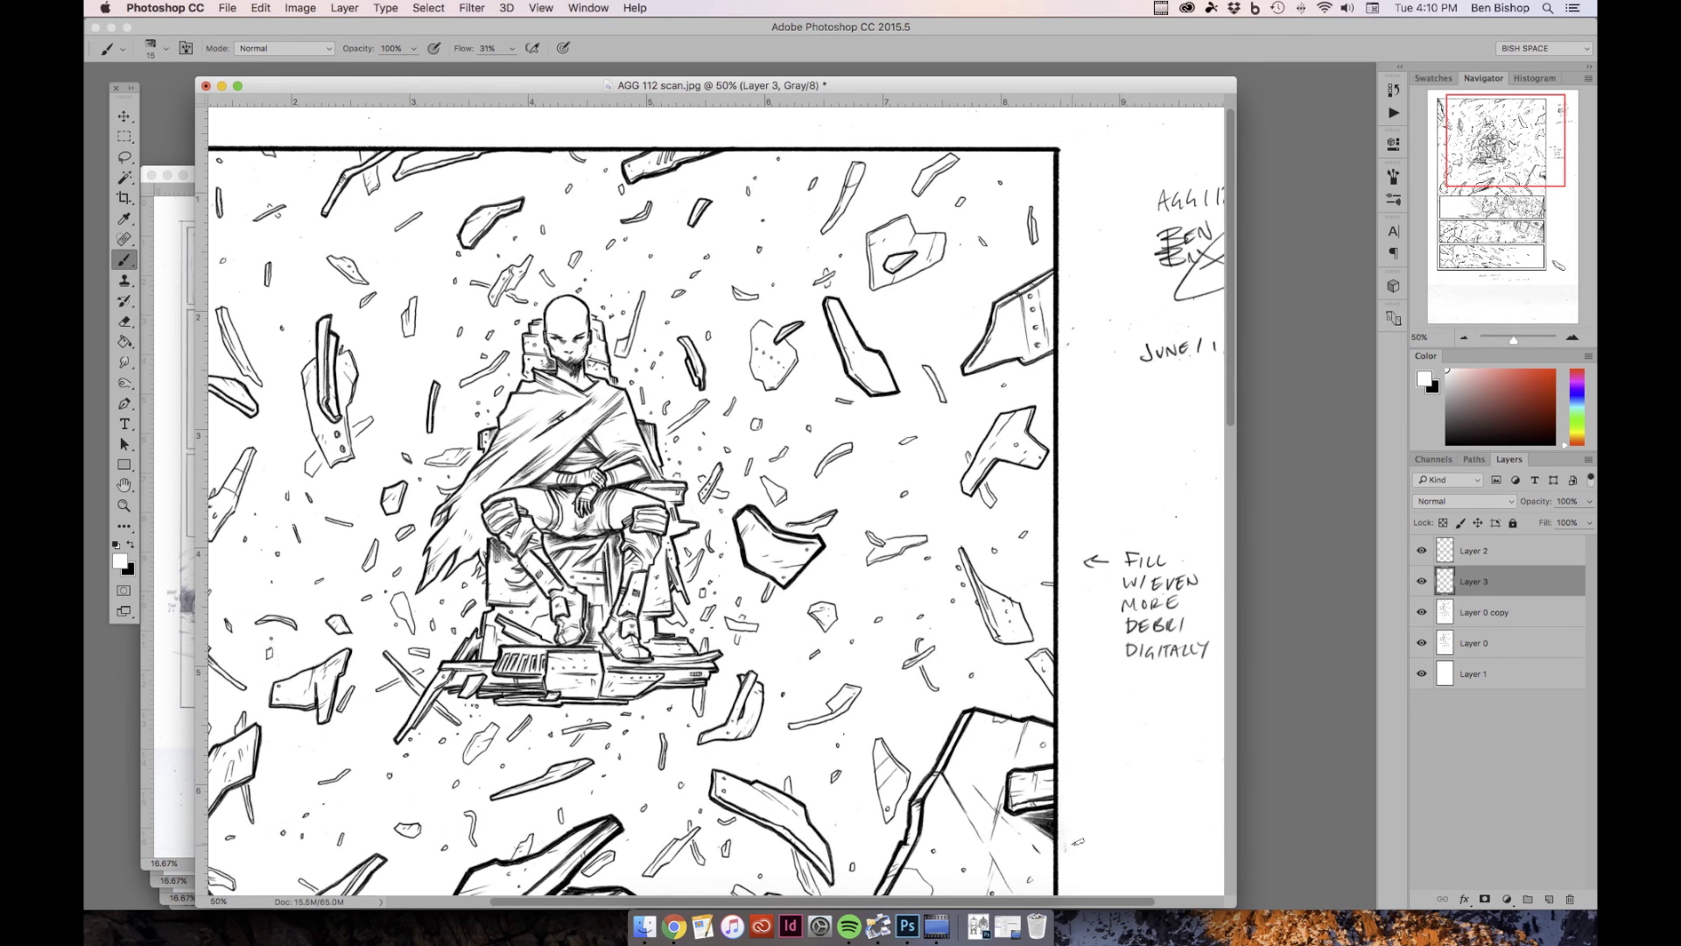
{"action": "left_click", "coordinate": [1463, 337]}
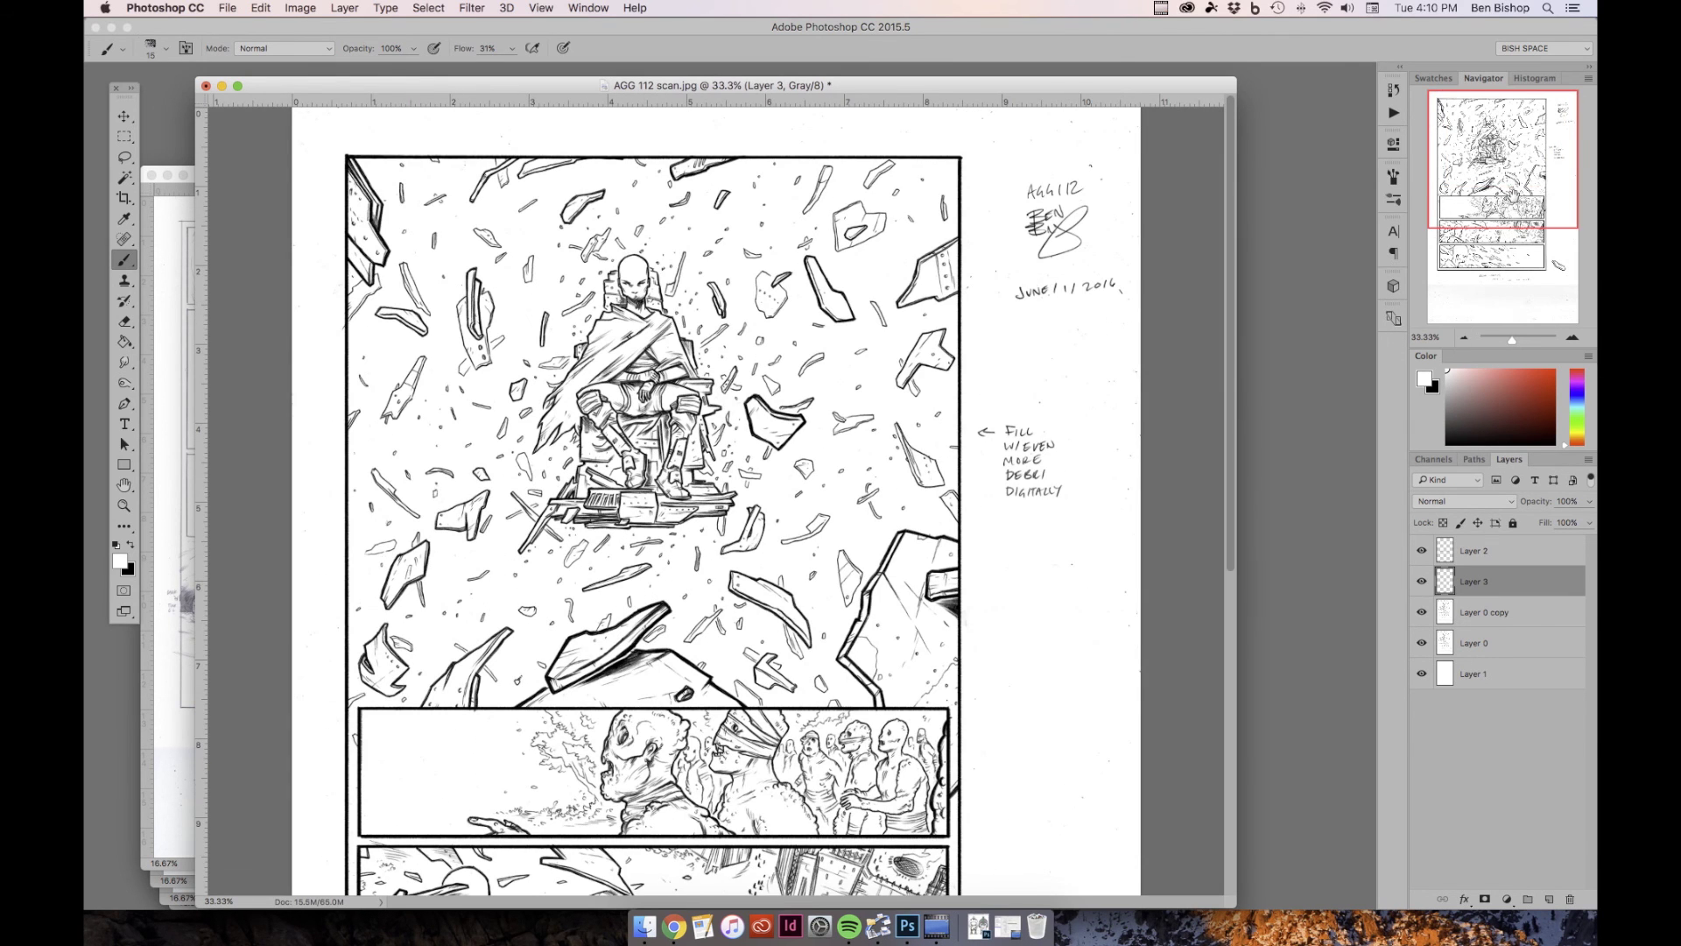
{"action": "left_click", "coordinate": [1511, 193]}
{"action": "mouse_move", "coordinate": [1516, 246]}
{"action": "left_mouse_down"}
{"action": "mouse_move", "coordinate": [1522, 270]}
{"action": "mouse_move", "coordinate": [1529, 222]}
{"action": "mouse_move", "coordinate": [1500, 235]}
{"action": "left_mouse_up"}
{"action": "left_click", "coordinate": [1464, 337]}
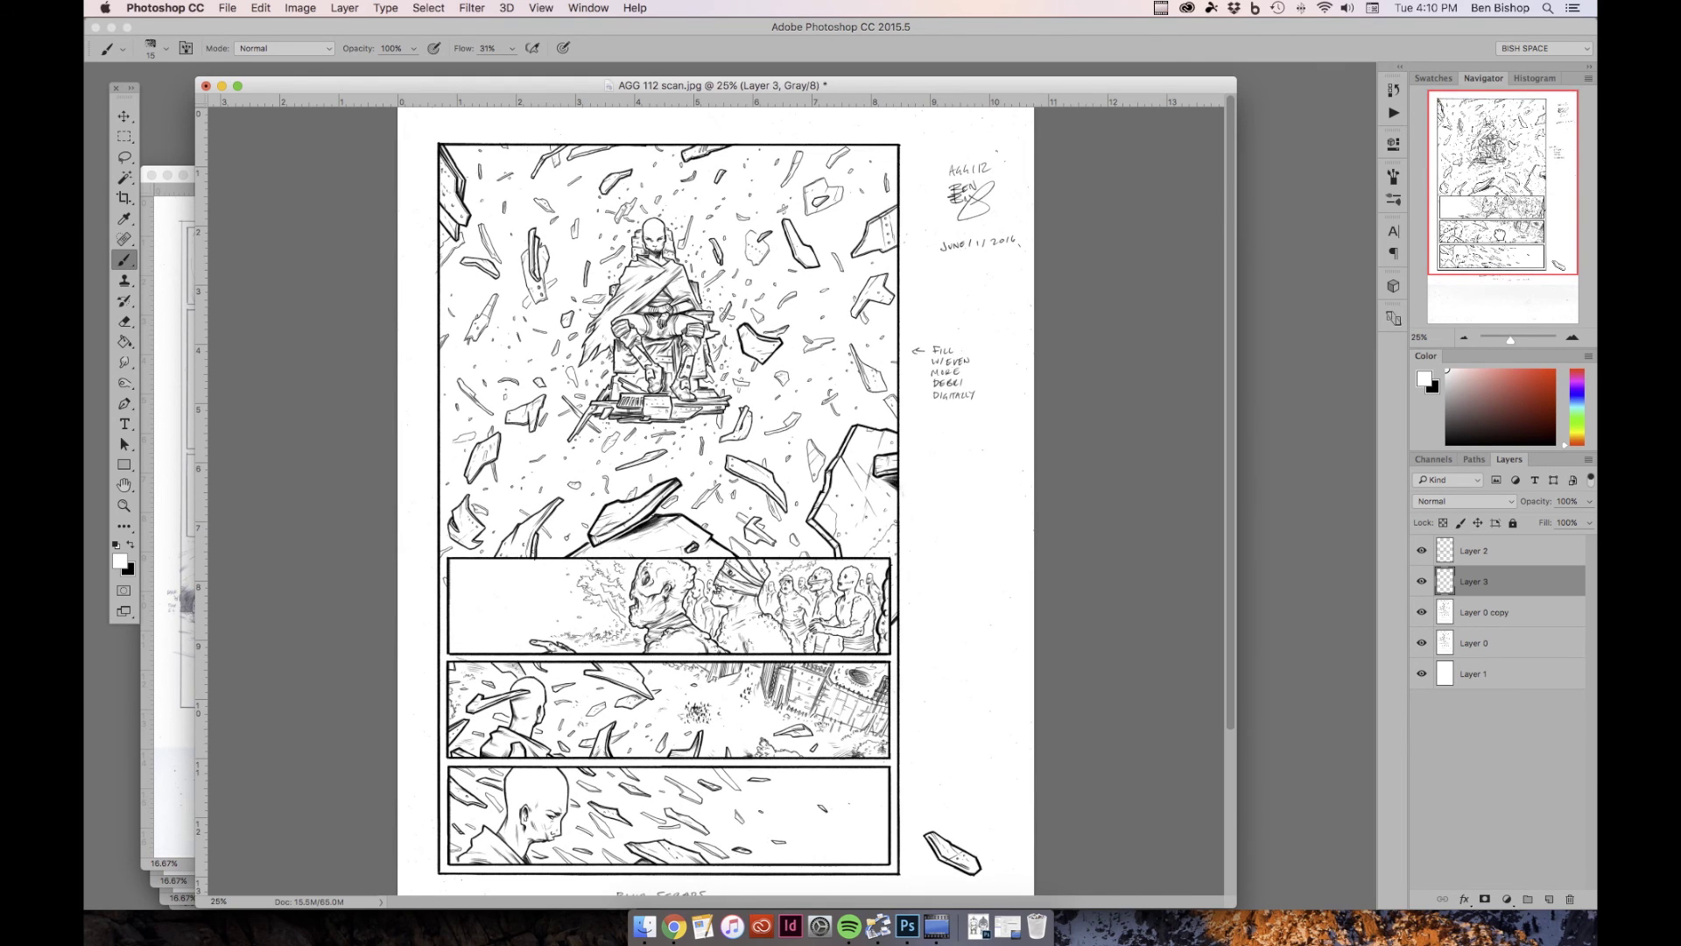